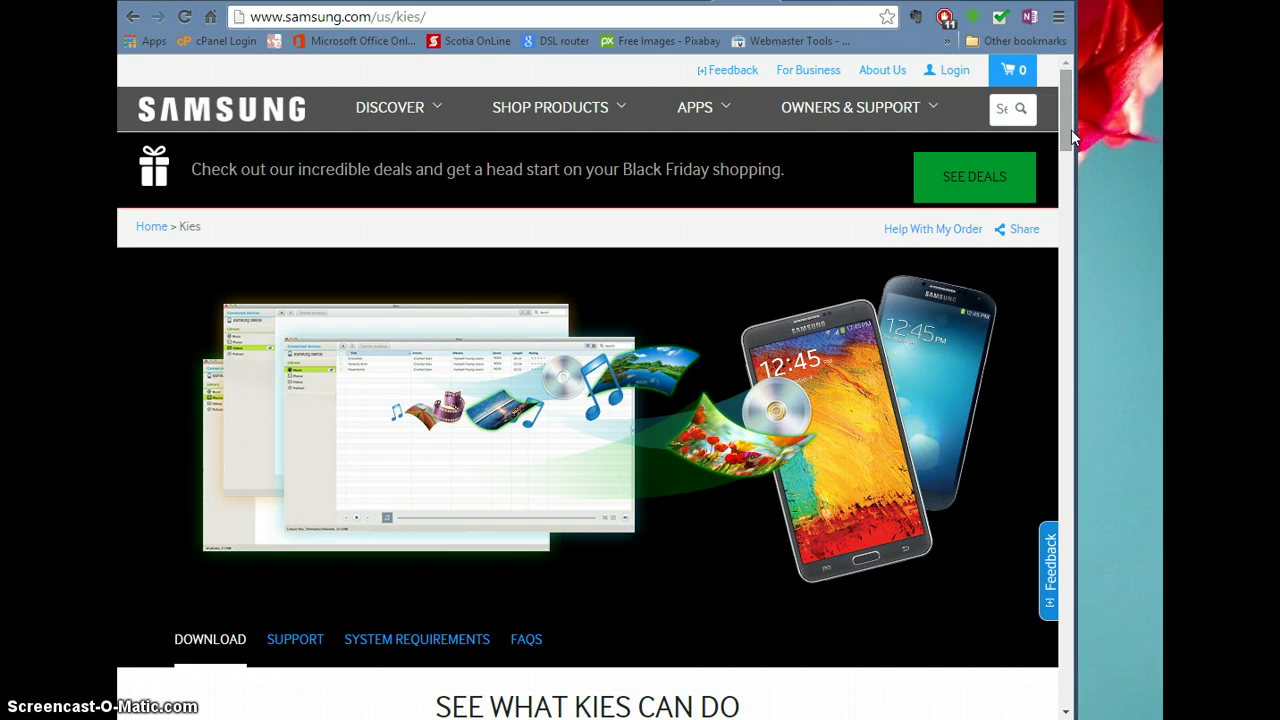
# - Review the Kies 3 and Kies 2.6 download options on the Samsung page, and switch to the CF-Auto-Root forum thread
pyautogui.moveTo(1071, 129); pyautogui.dragTo(1068, 298)
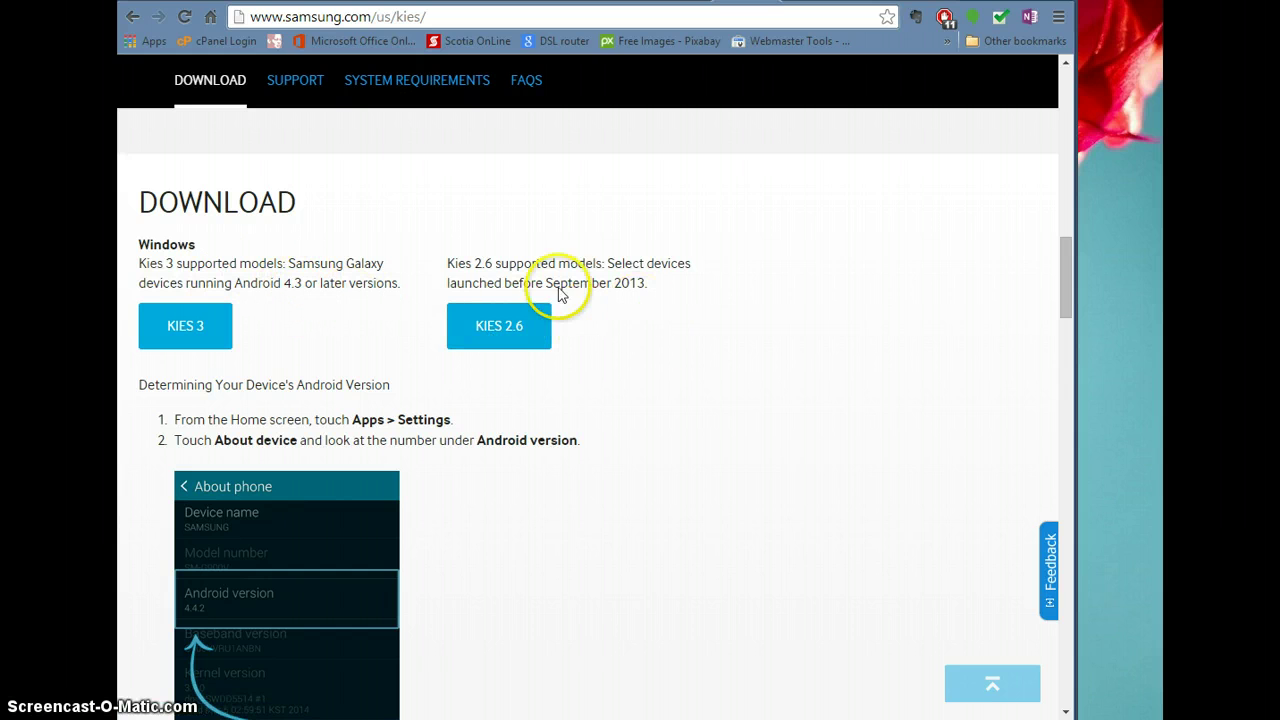
pyautogui.click(521, 330)
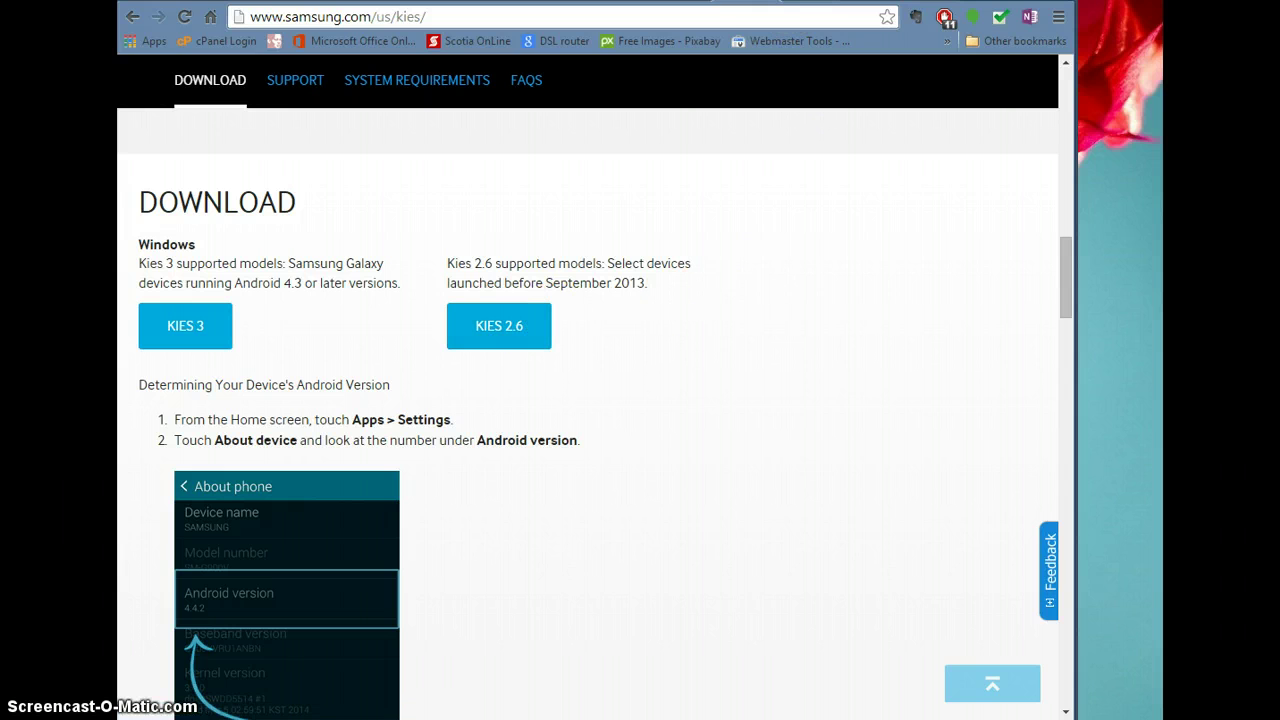
pyautogui.click(775, 3)
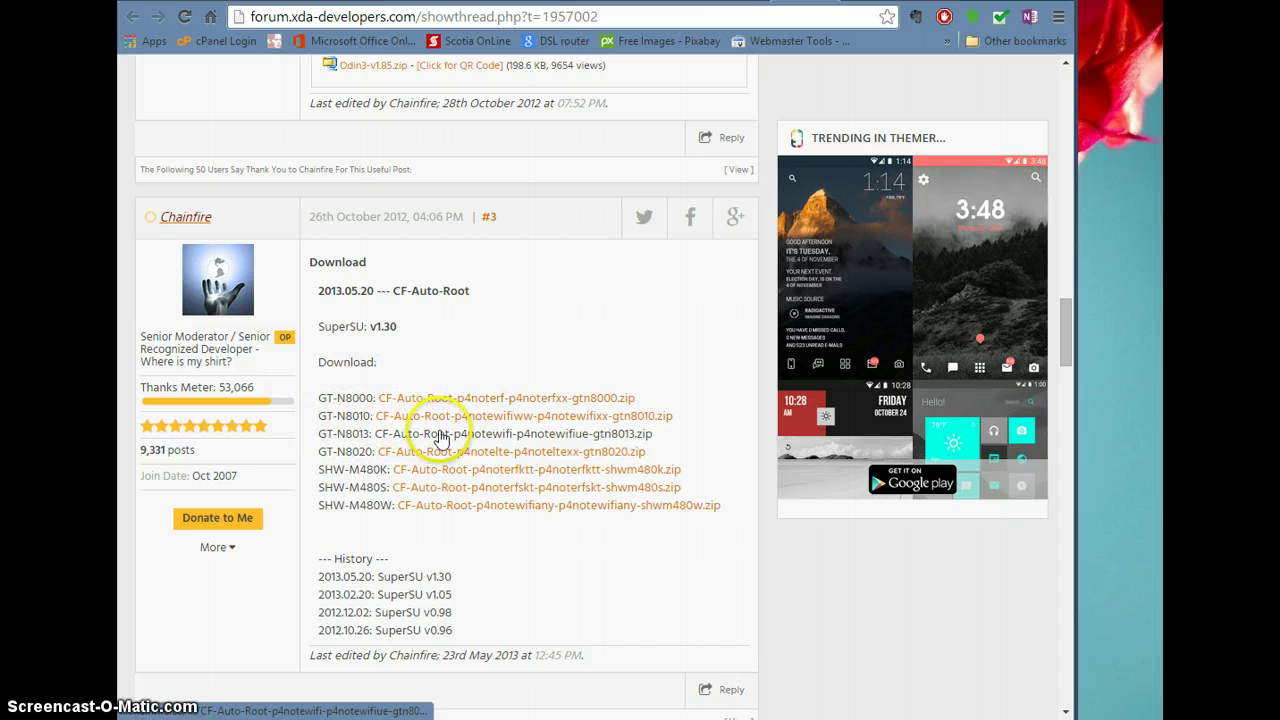
# - Bring up the Samsung root and rom folder, move its window aside, and open the CF root subfolder
pyautogui.click(600, 719)
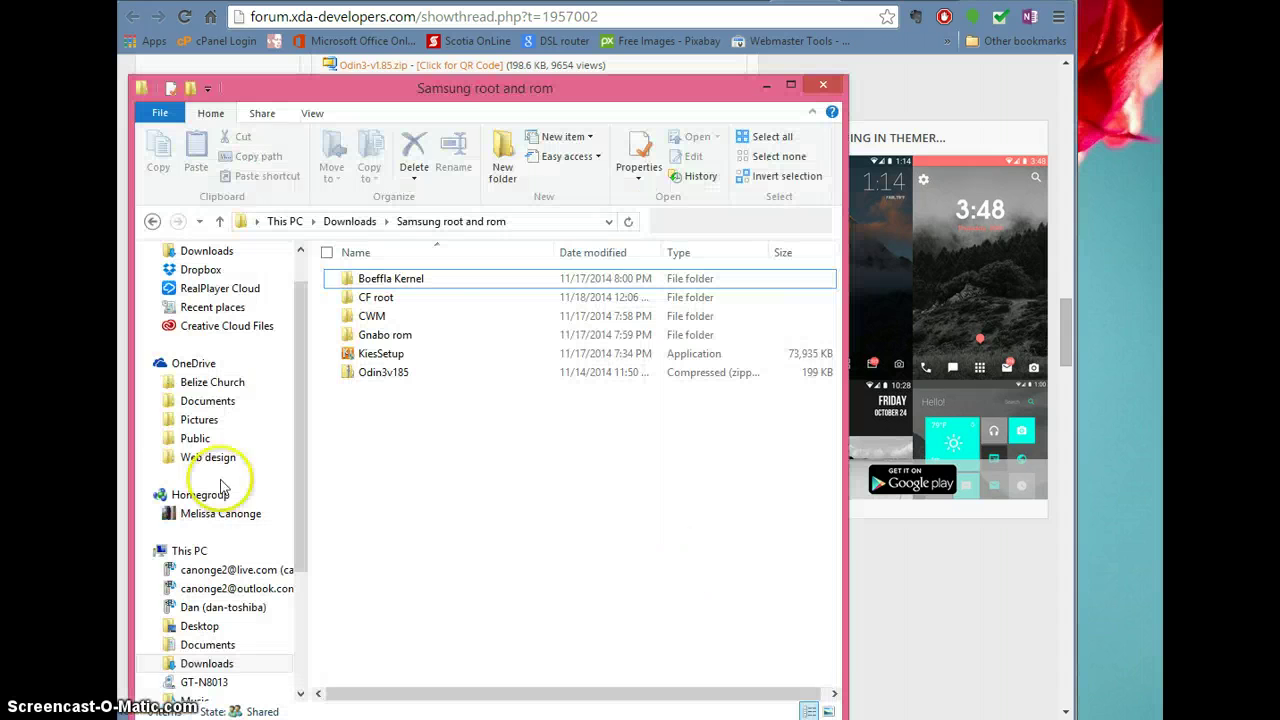
pyautogui.moveTo(505, 88); pyautogui.dragTo(1075, 82)
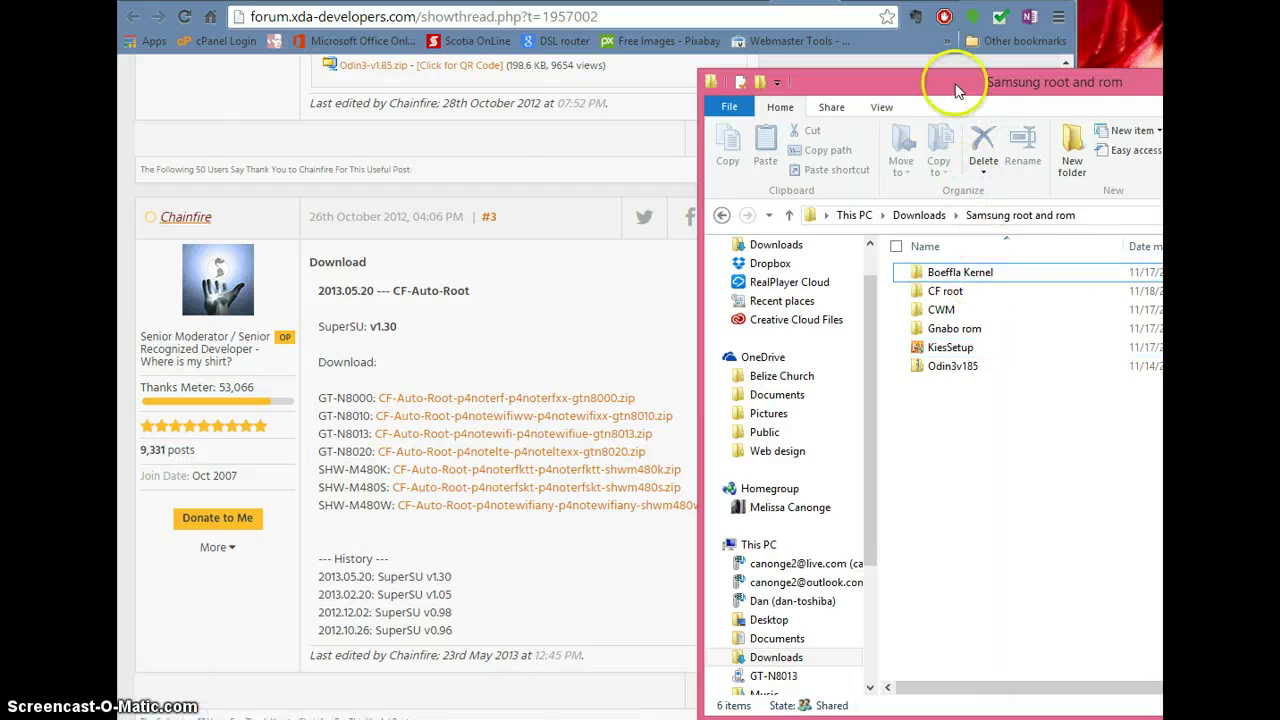
pyautogui.moveTo(955, 90); pyautogui.dragTo(718, 105)
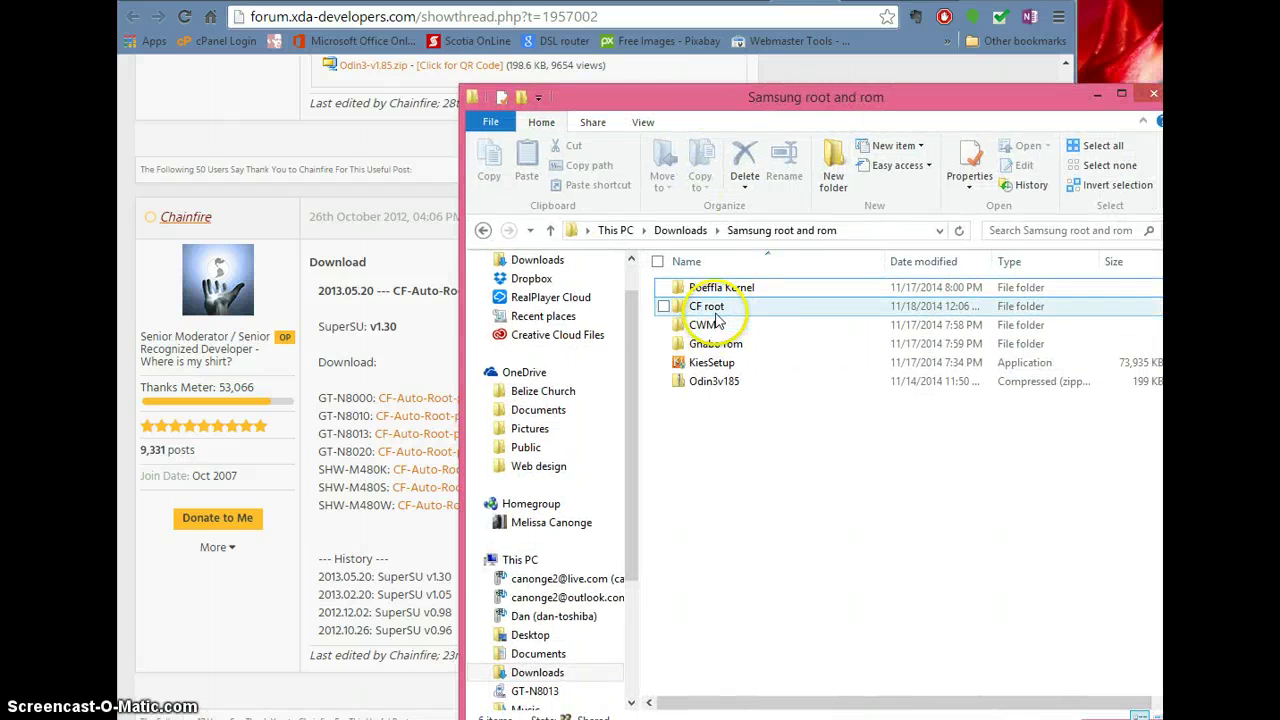
pyautogui.moveTo(706, 316)
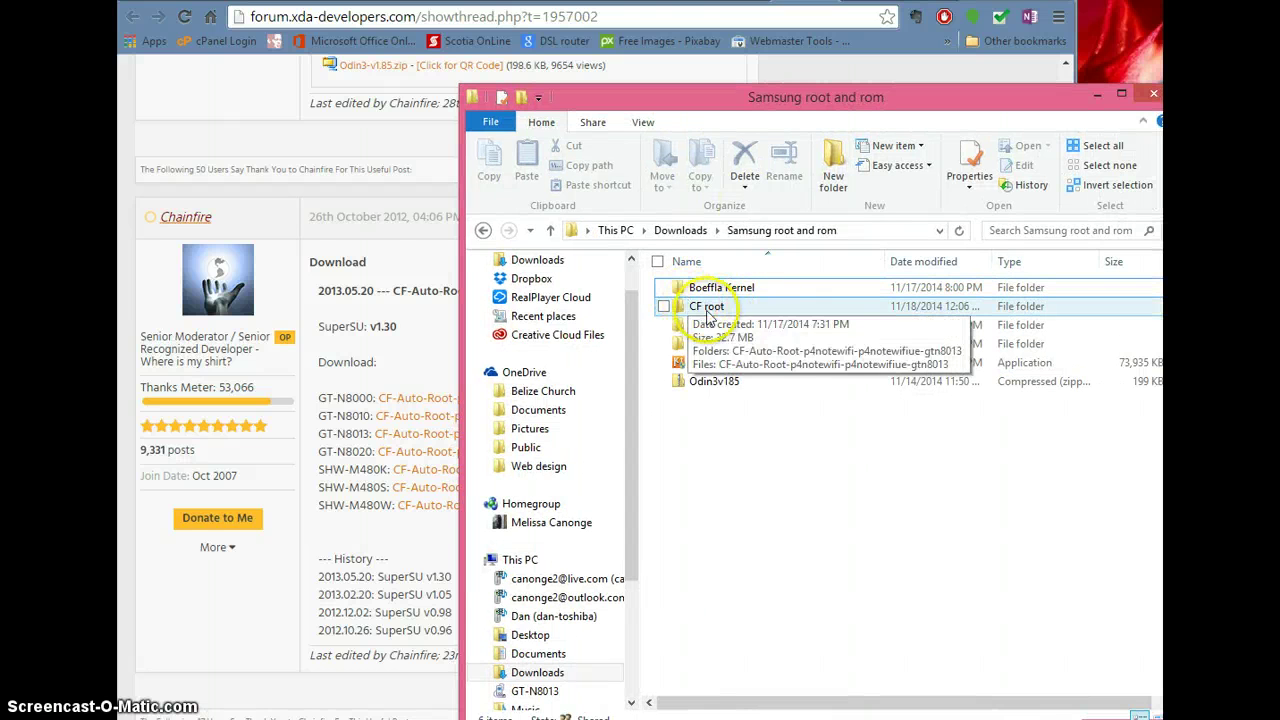
pyautogui.doubleClick(720, 310)
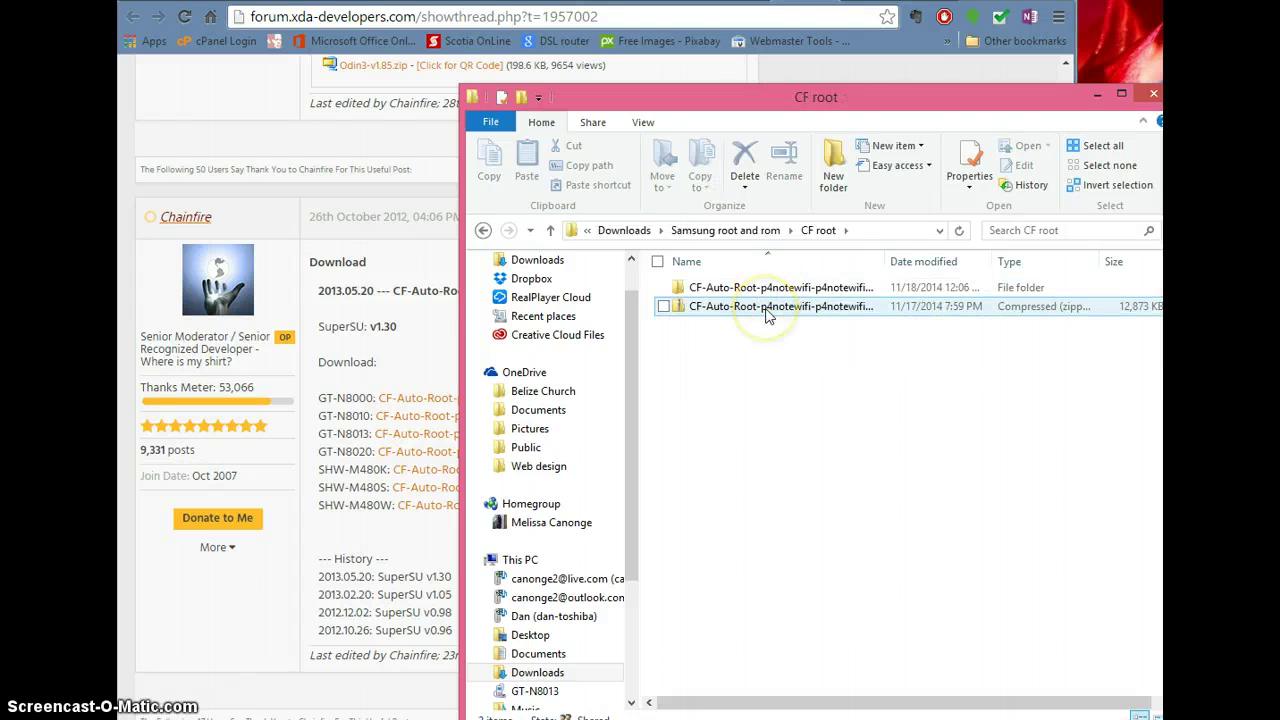
# - Check the extraction options of the CF-Auto-Root zip, and open the already extracted CF-Auto-Root-p4notewifi-p4notewifiue-gtn8013 folder
pyautogui.click(768, 312)
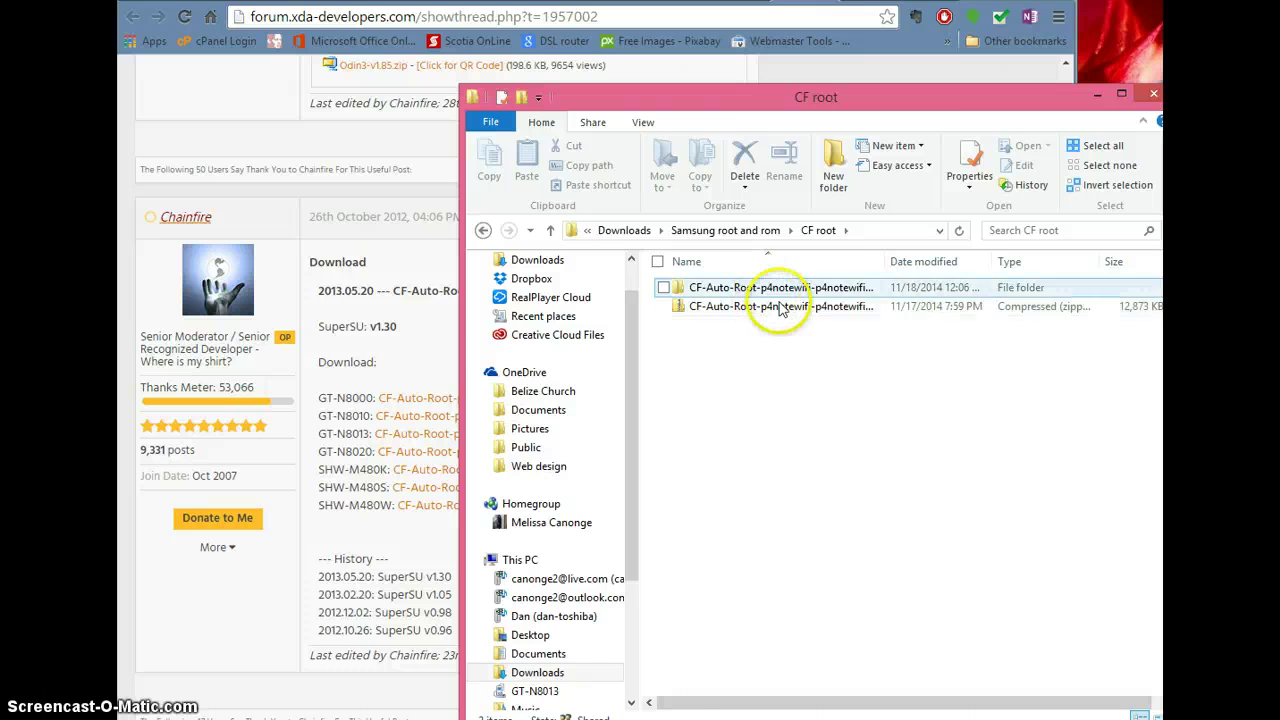
pyautogui.rightClick(783, 314)
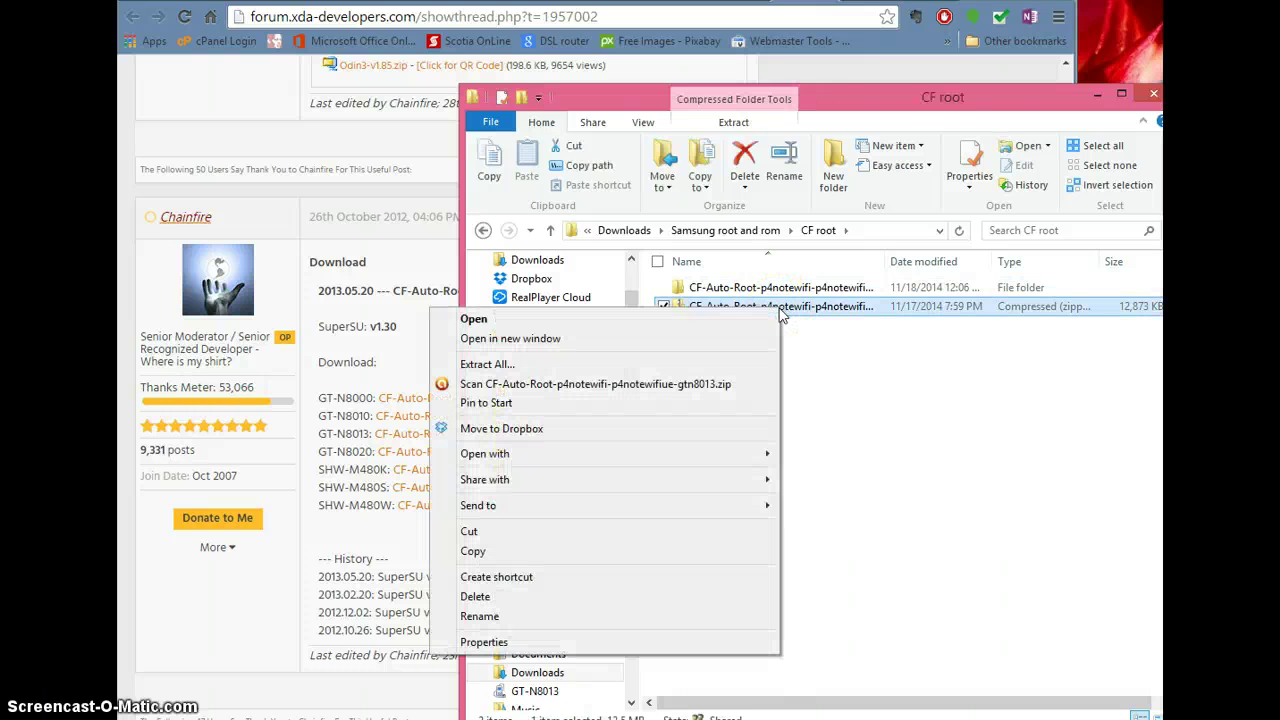
pyautogui.click(894, 390)
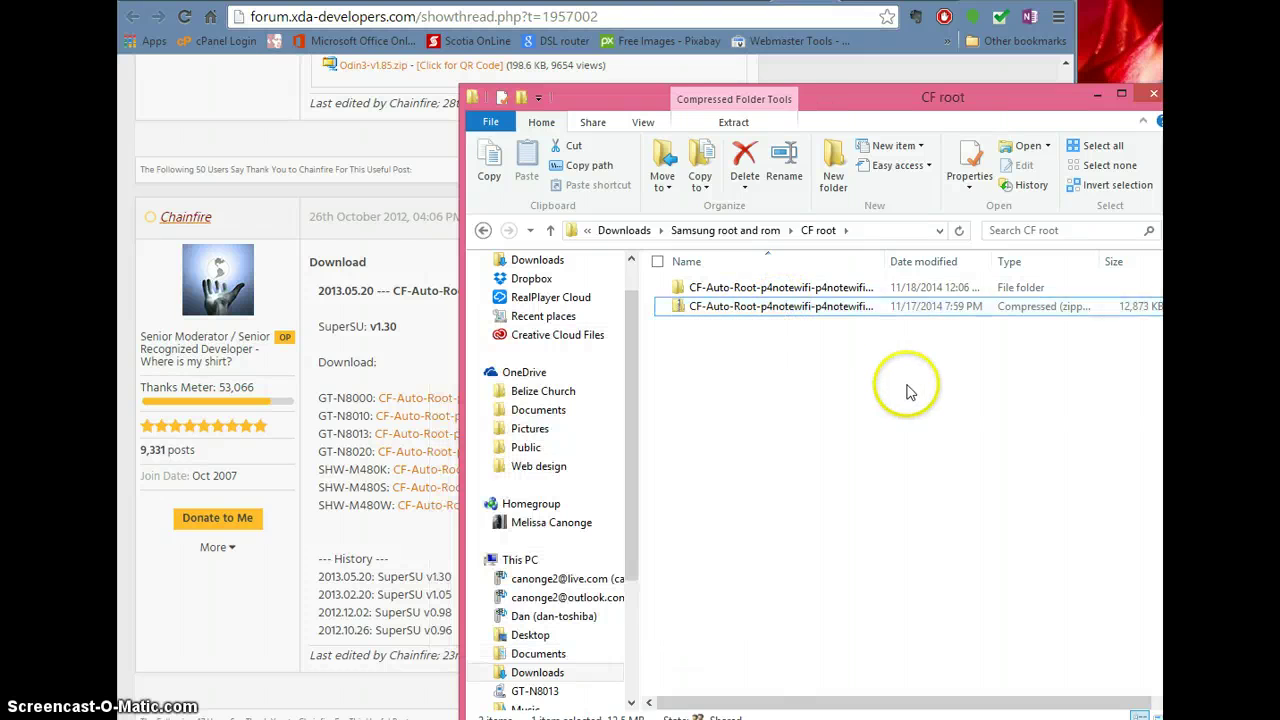
pyautogui.click(808, 290)
pyautogui.press('Return')
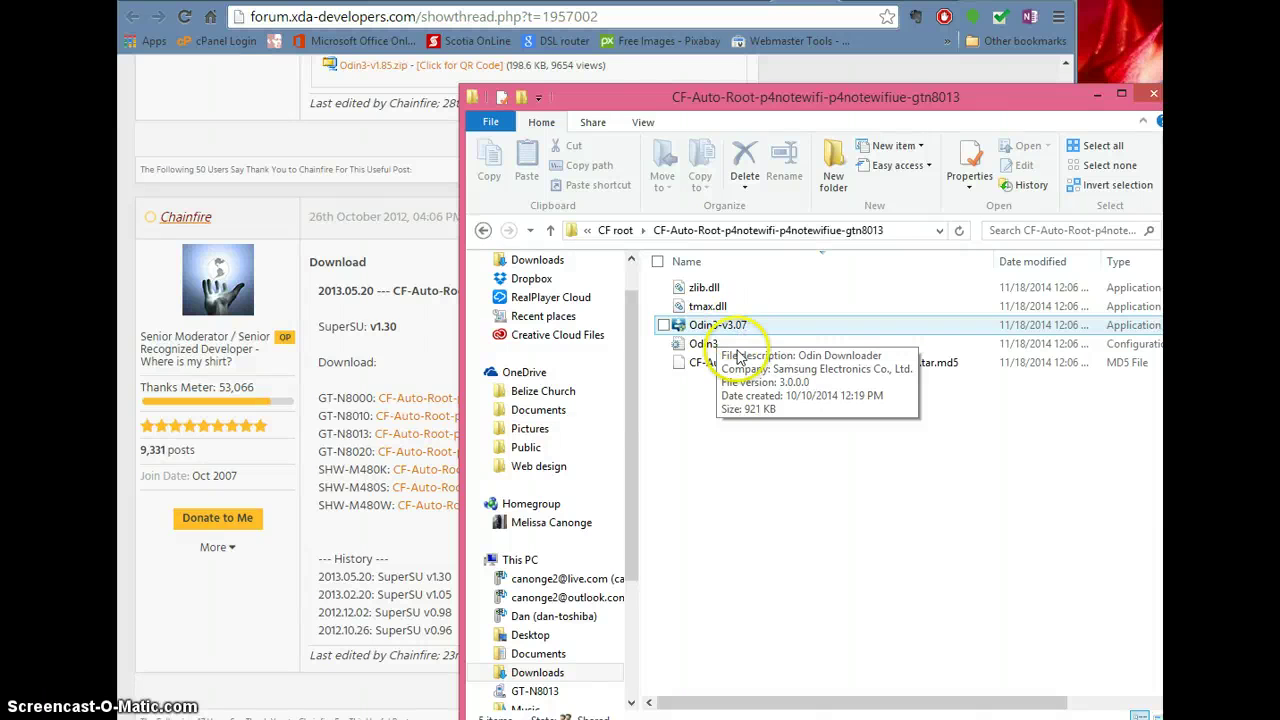
# - Run Odin3-v3.07 as administrator from the extracted folder
pyautogui.click(725, 331)
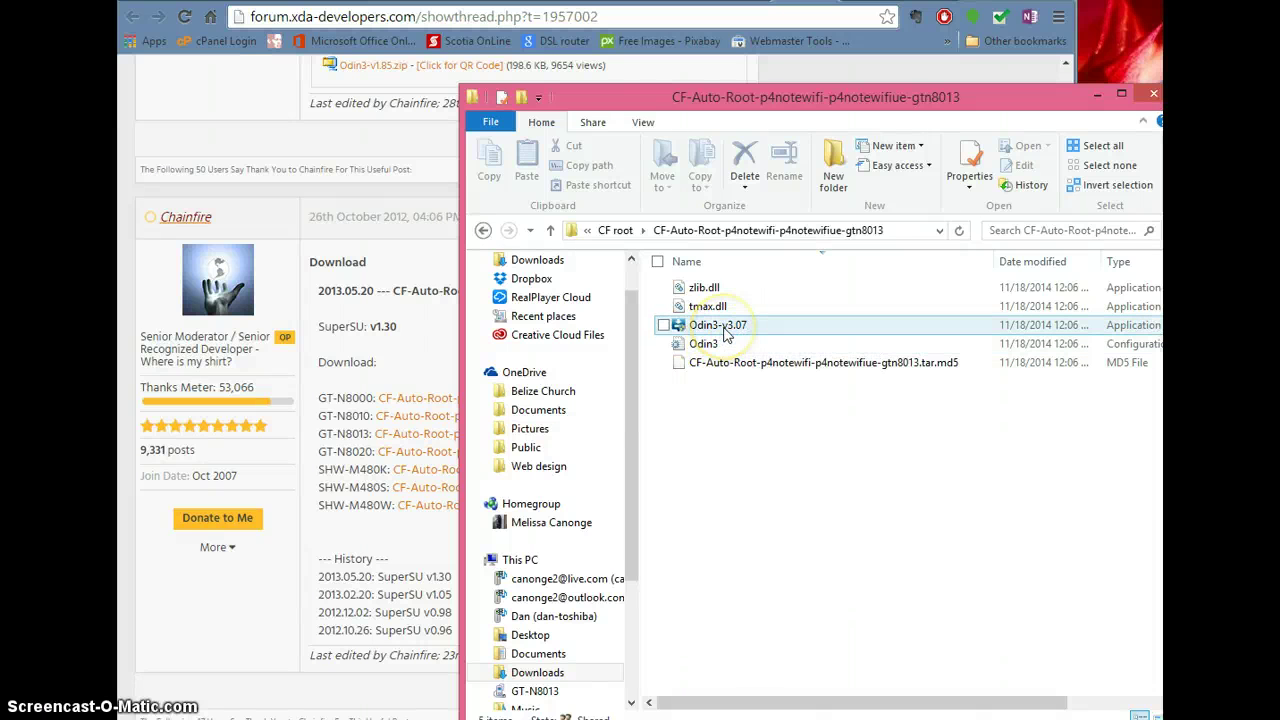
pyautogui.doubleClick(725, 333)
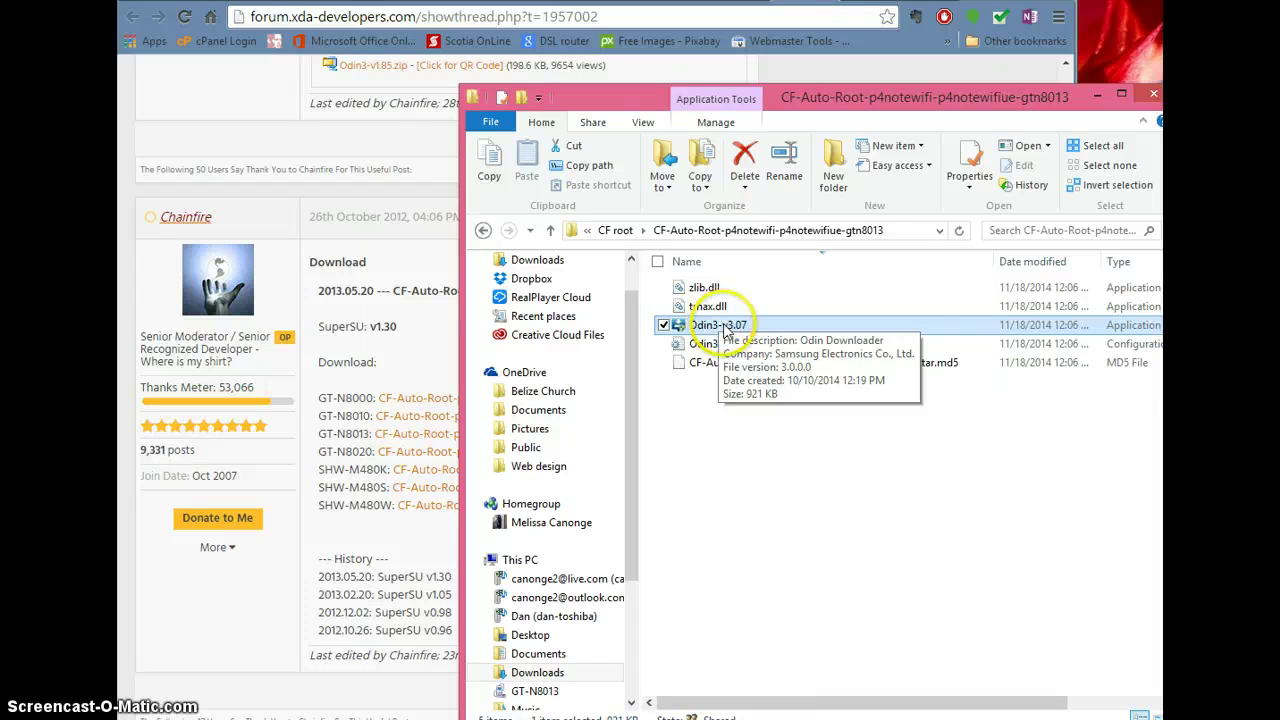
pyautogui.rightClick(726, 330)
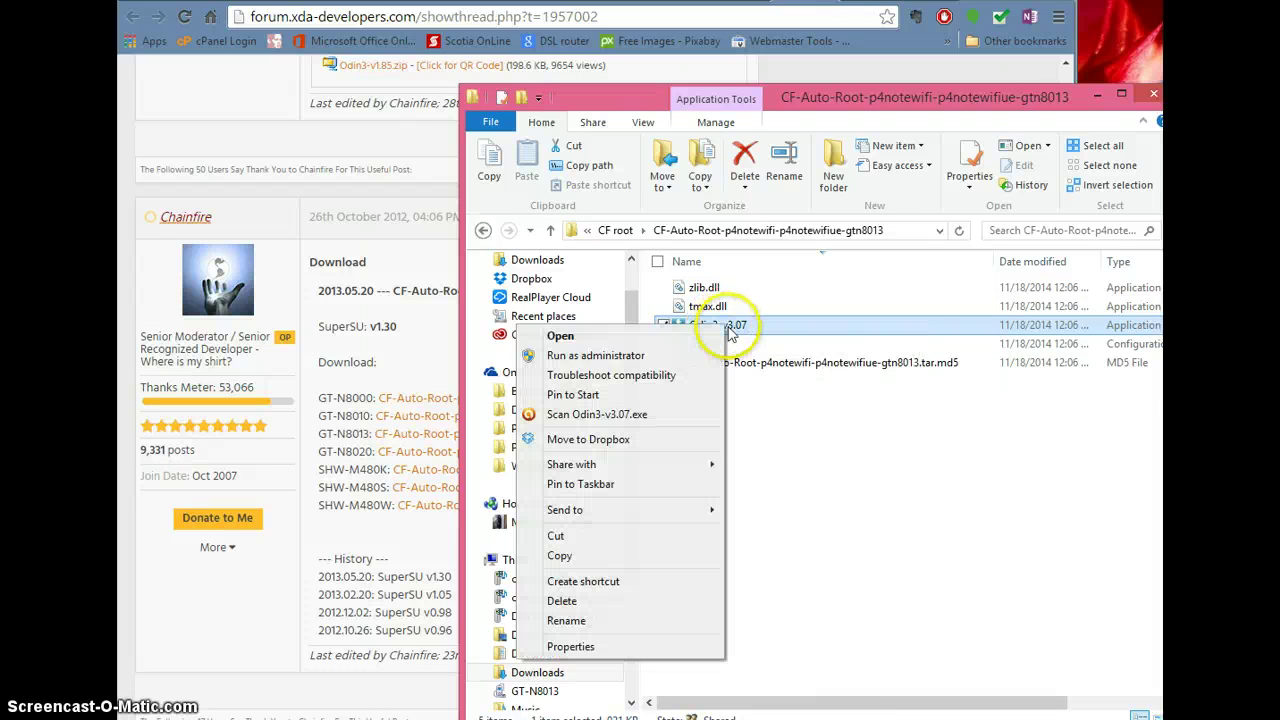
pyautogui.click(636, 357)
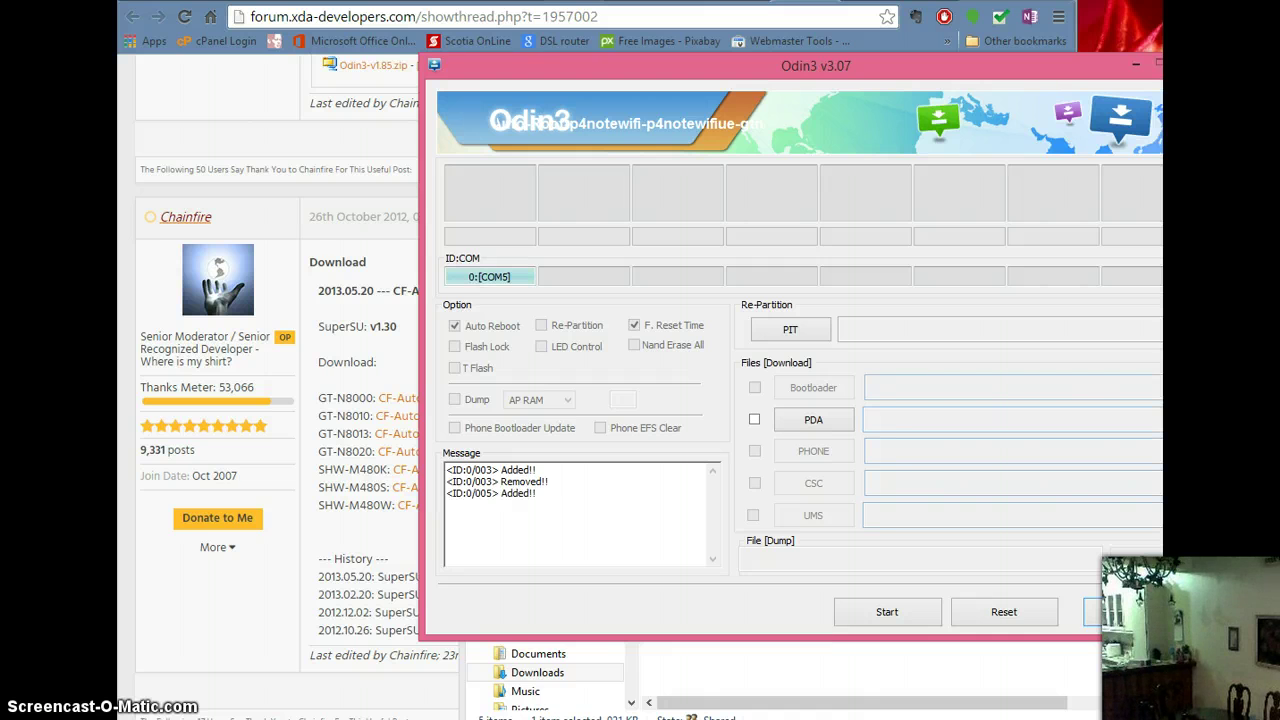
# - Load CF-Auto-Root-p4notewifi-p4notewifiue-gtn8013.tar.md5 from the extracted CF root subfolder as Odin's PDA file
pyautogui.click(813, 419)
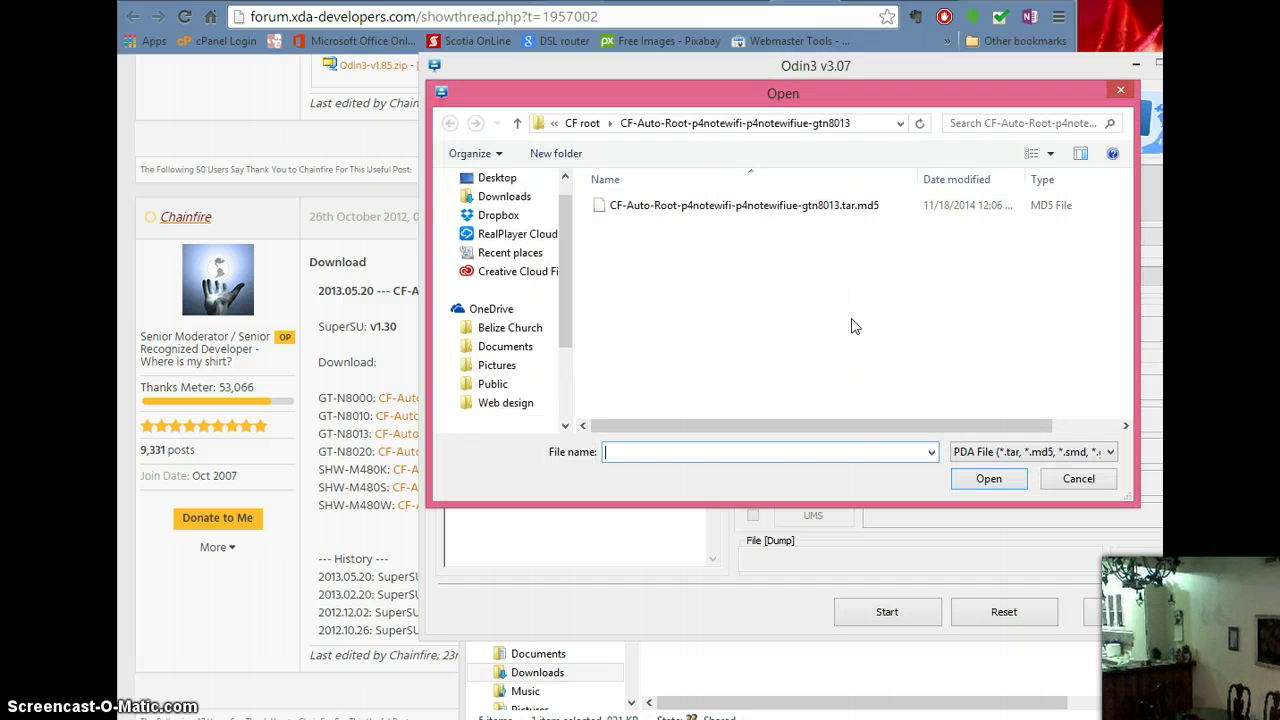
pyautogui.click(737, 213)
pyautogui.click(846, 214)
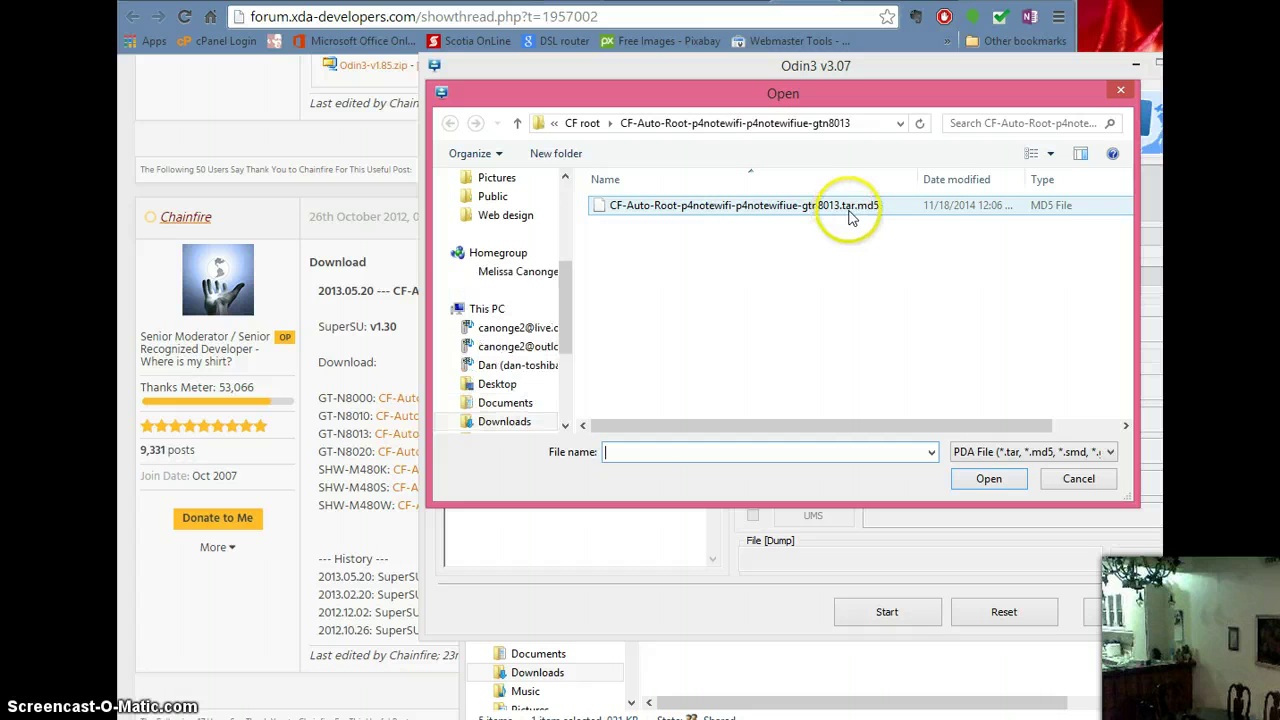
pyautogui.click(580, 124)
pyautogui.click(686, 210)
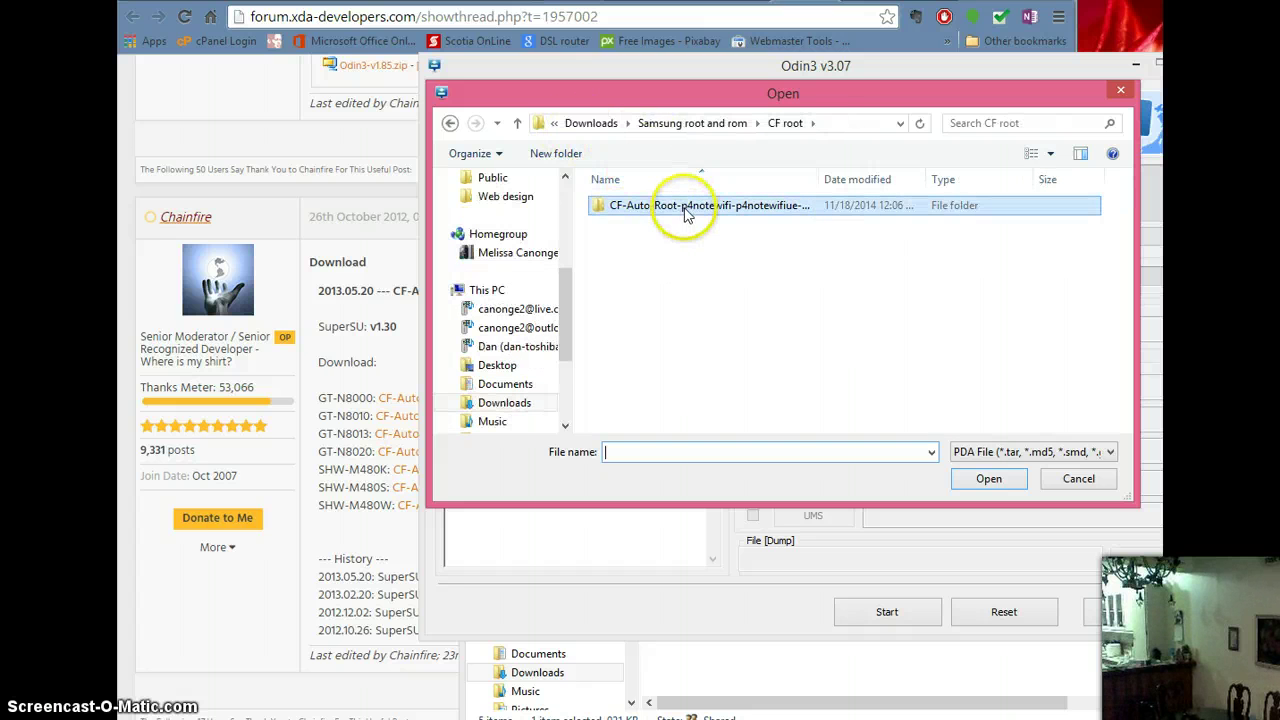
pyautogui.doubleClick(686, 212)
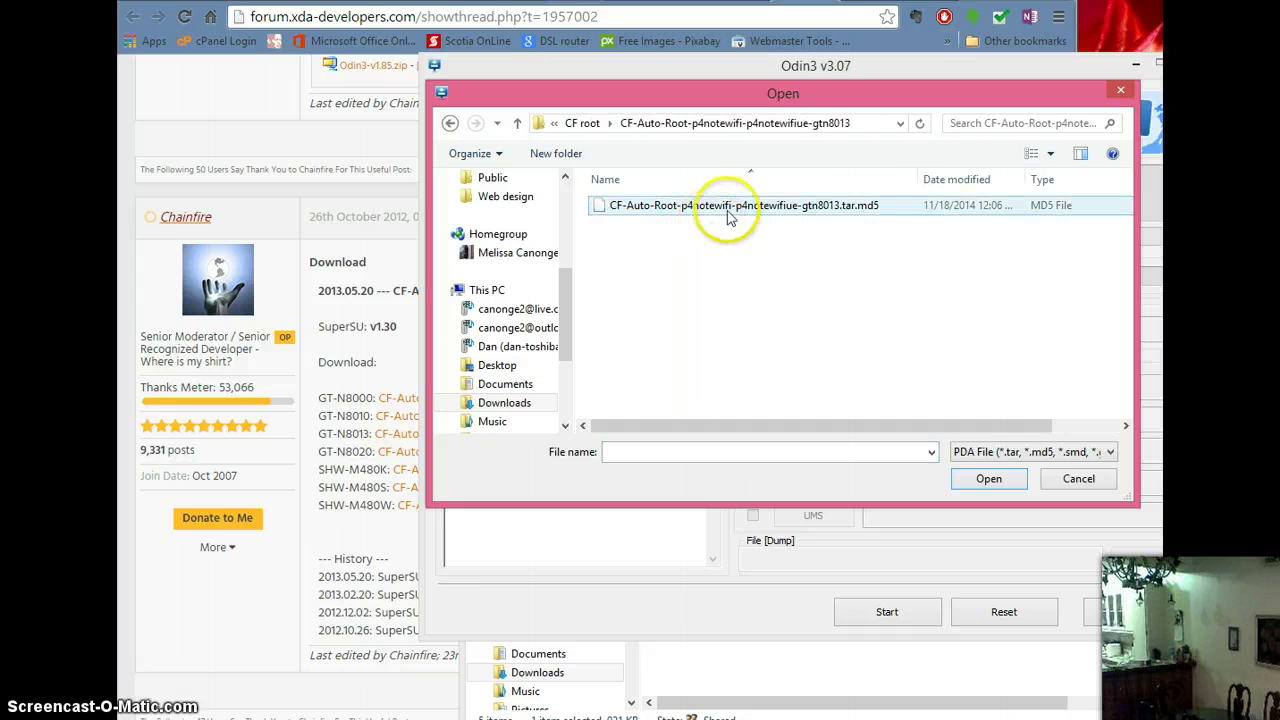
pyautogui.click(866, 207)
pyautogui.click(978, 478)
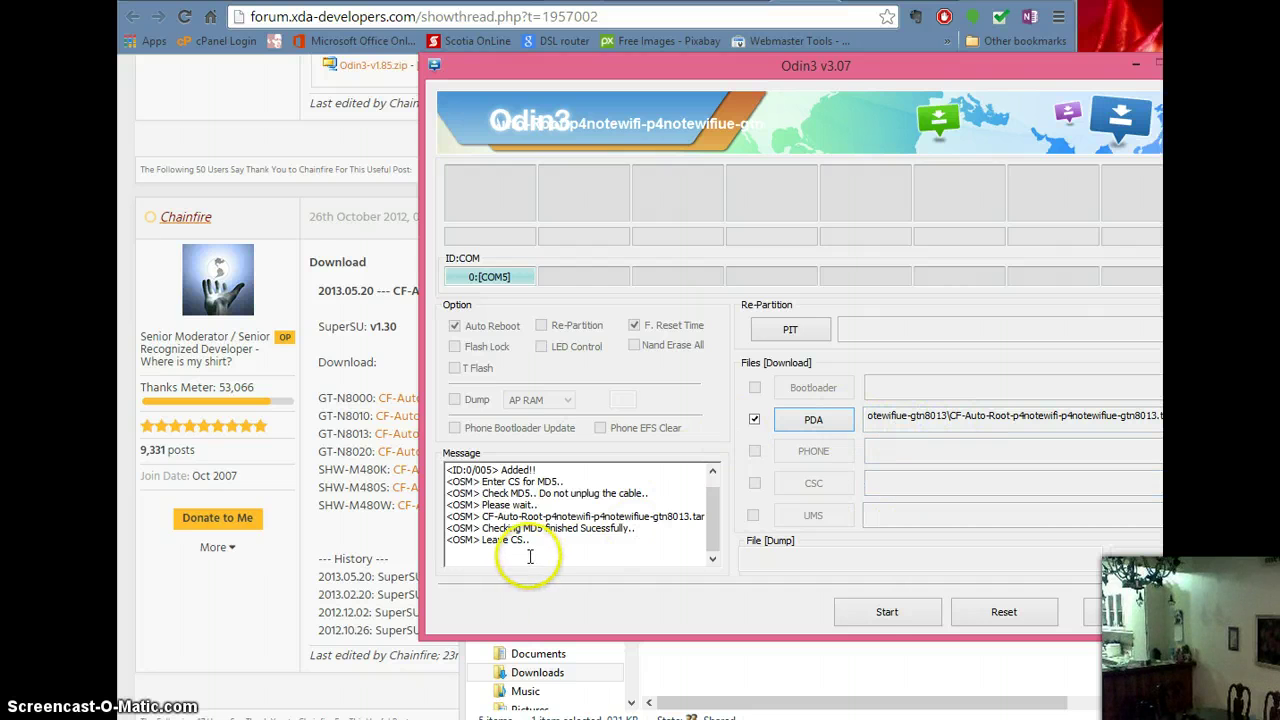
# - Flash the loaded CF-Auto-Root package to the connected tablet, and close Odin once the flash ends
pyautogui.click(887, 613)
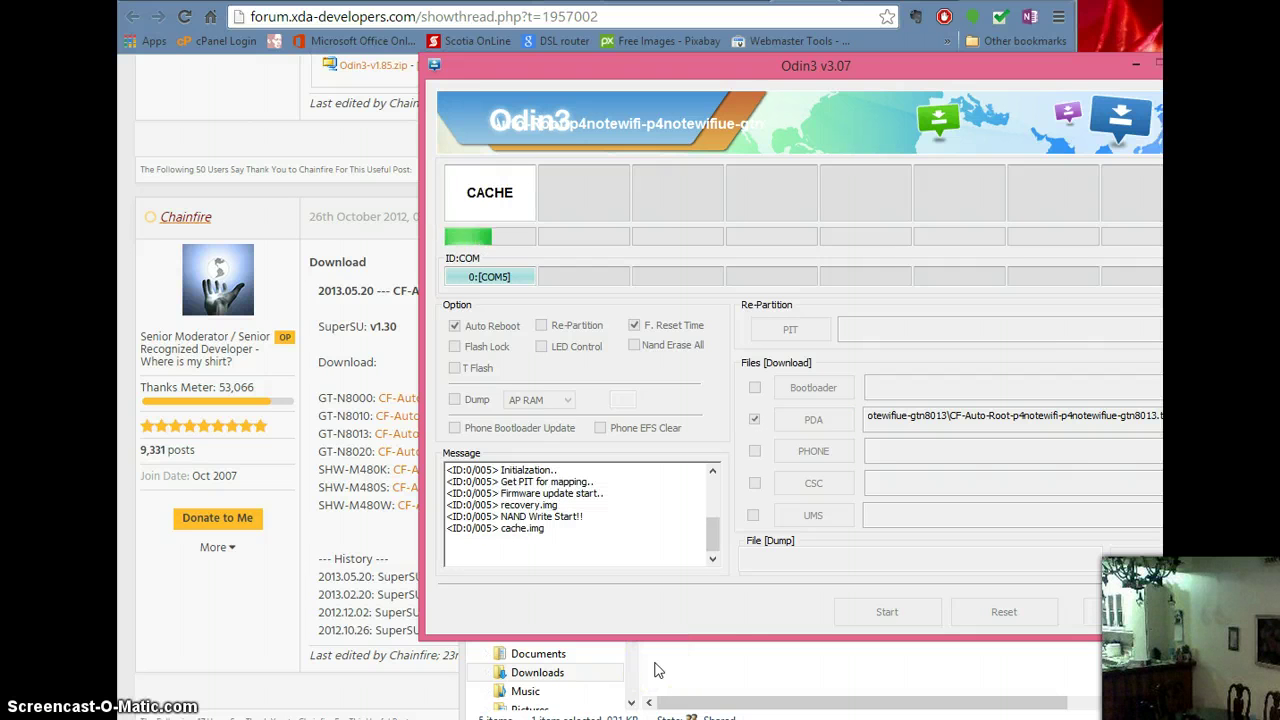
pyautogui.click(753, 608)
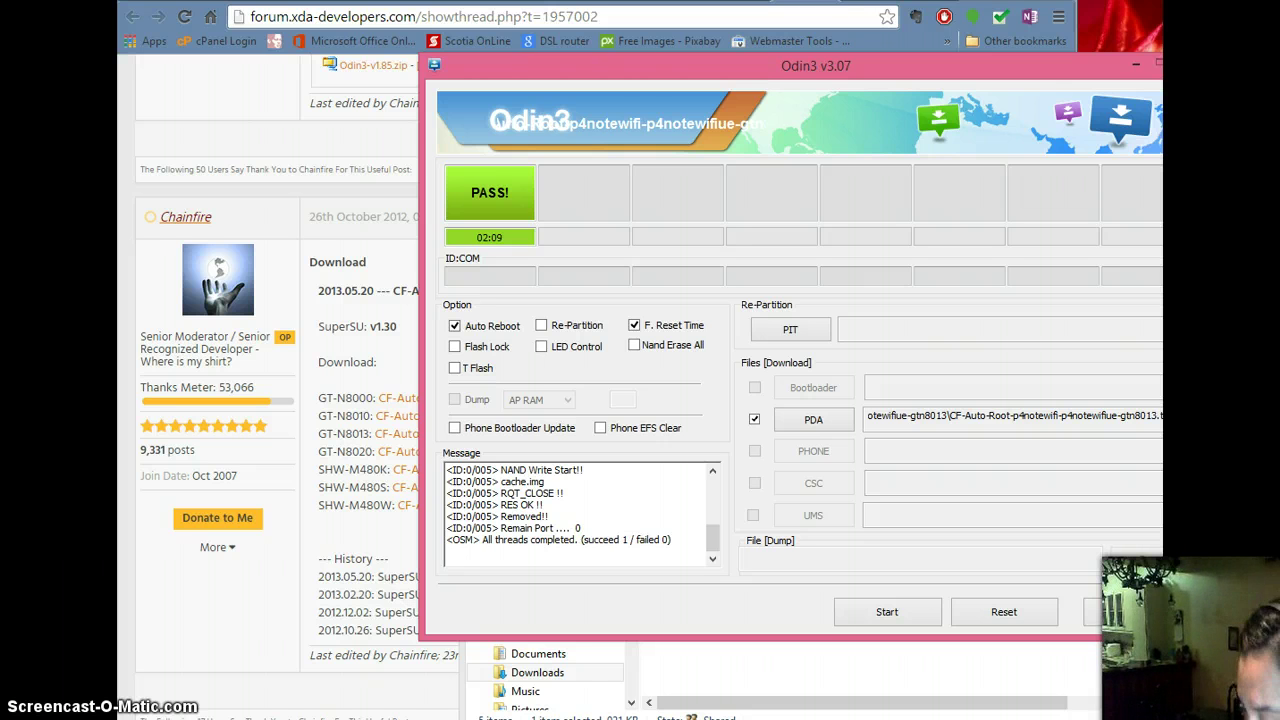
pyautogui.click(236, 471)
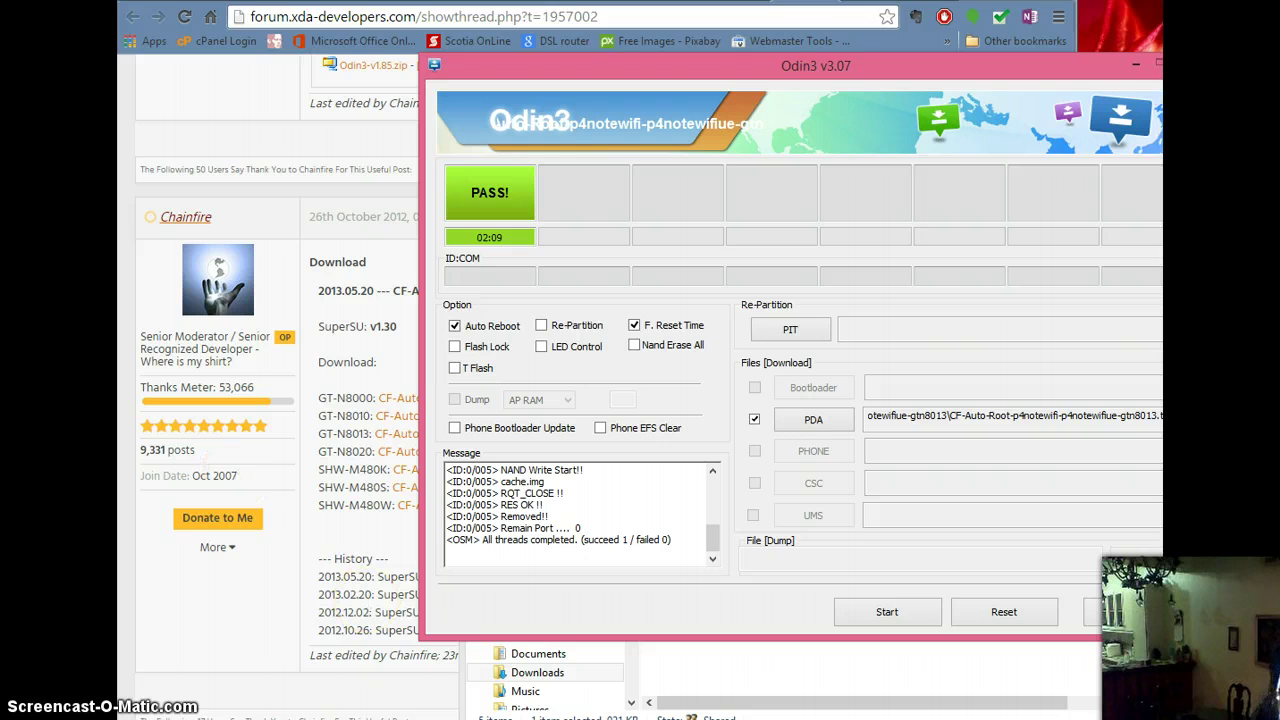
pyautogui.moveTo(1049, 531); pyautogui.dragTo(962, 537)
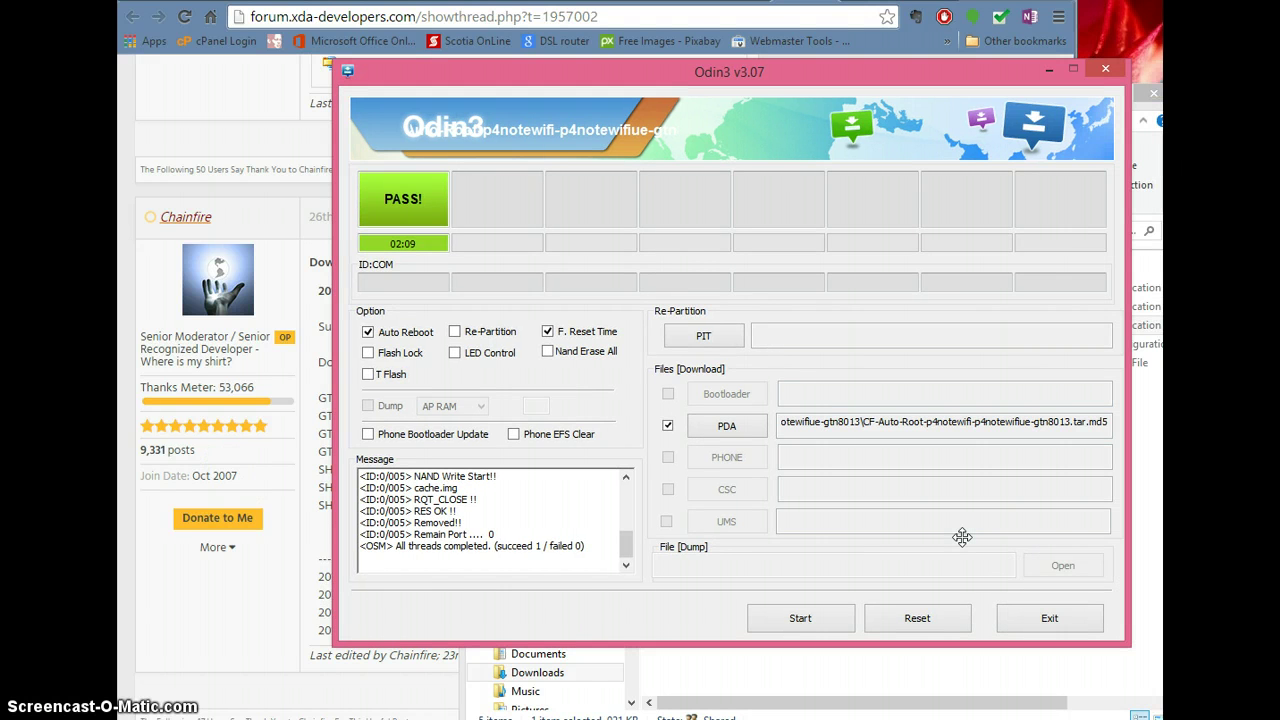
pyautogui.click(774, 70)
pyautogui.click(1112, 65)
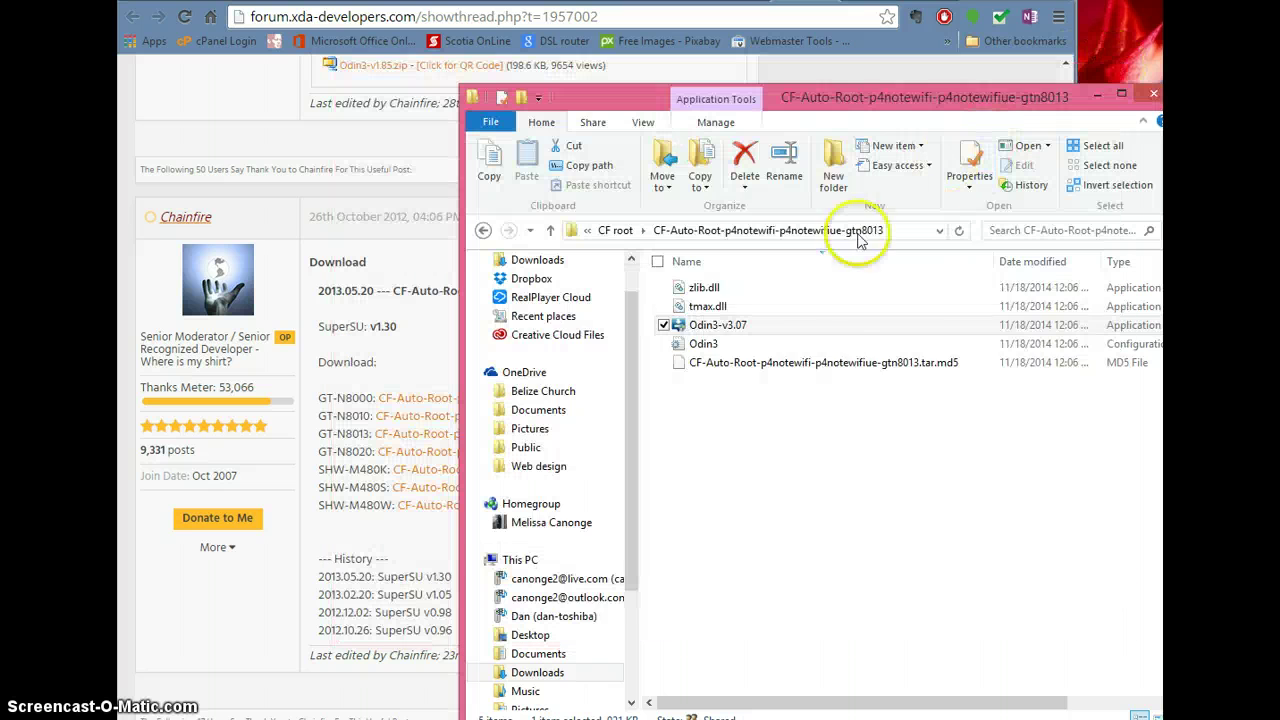
# - Go back up to the Samsung root and rom folder, and minimize its window to return to the browser
pyautogui.click(615, 230)
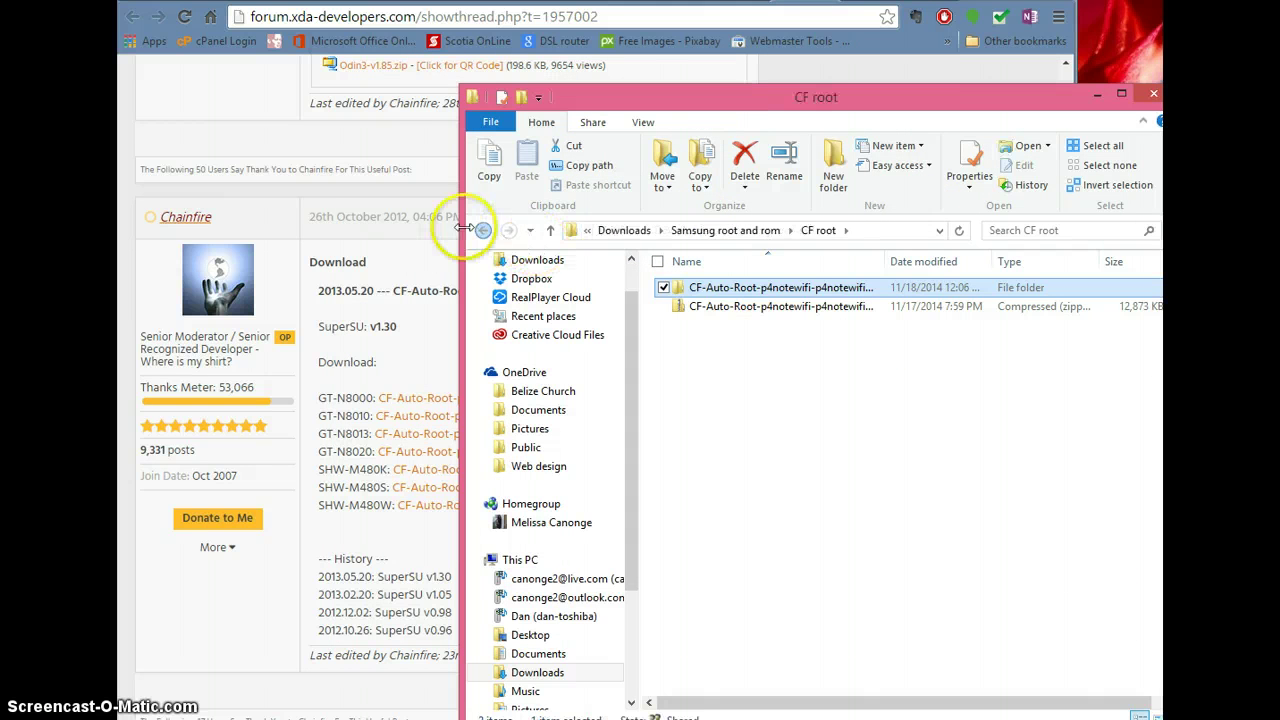
pyautogui.click(706, 232)
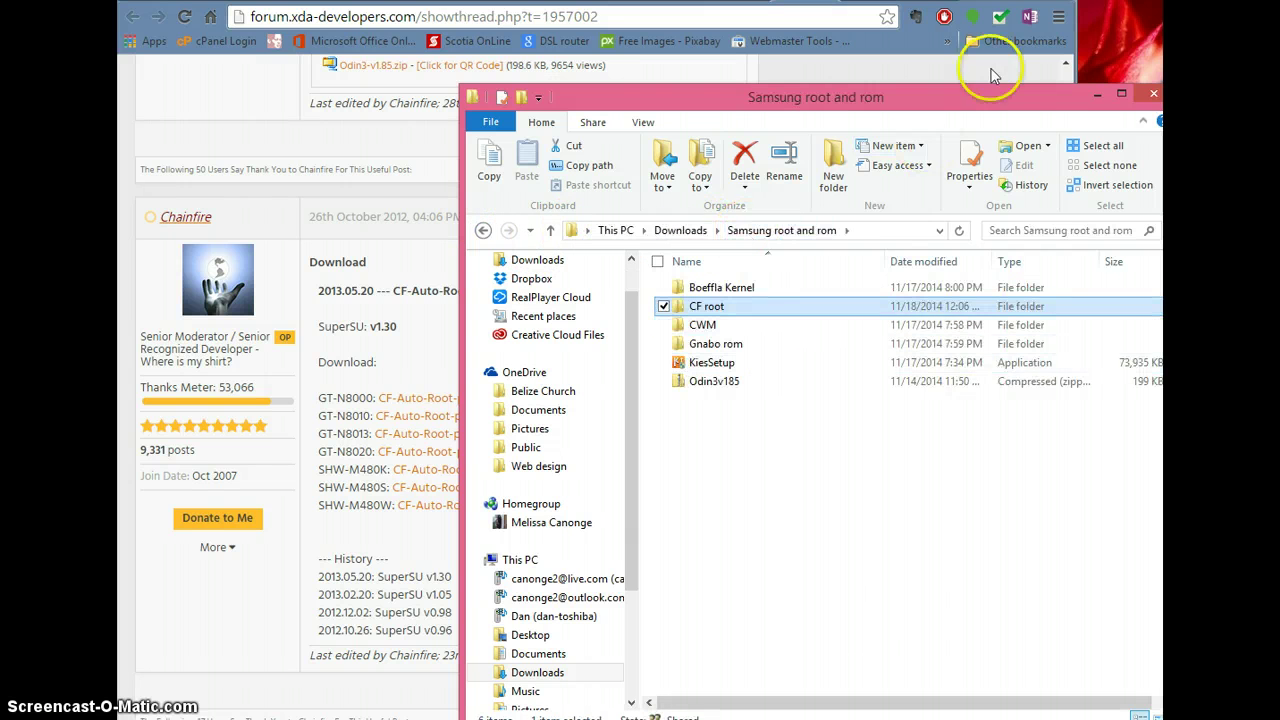
pyautogui.moveTo(988, 98); pyautogui.dragTo(886, 200)
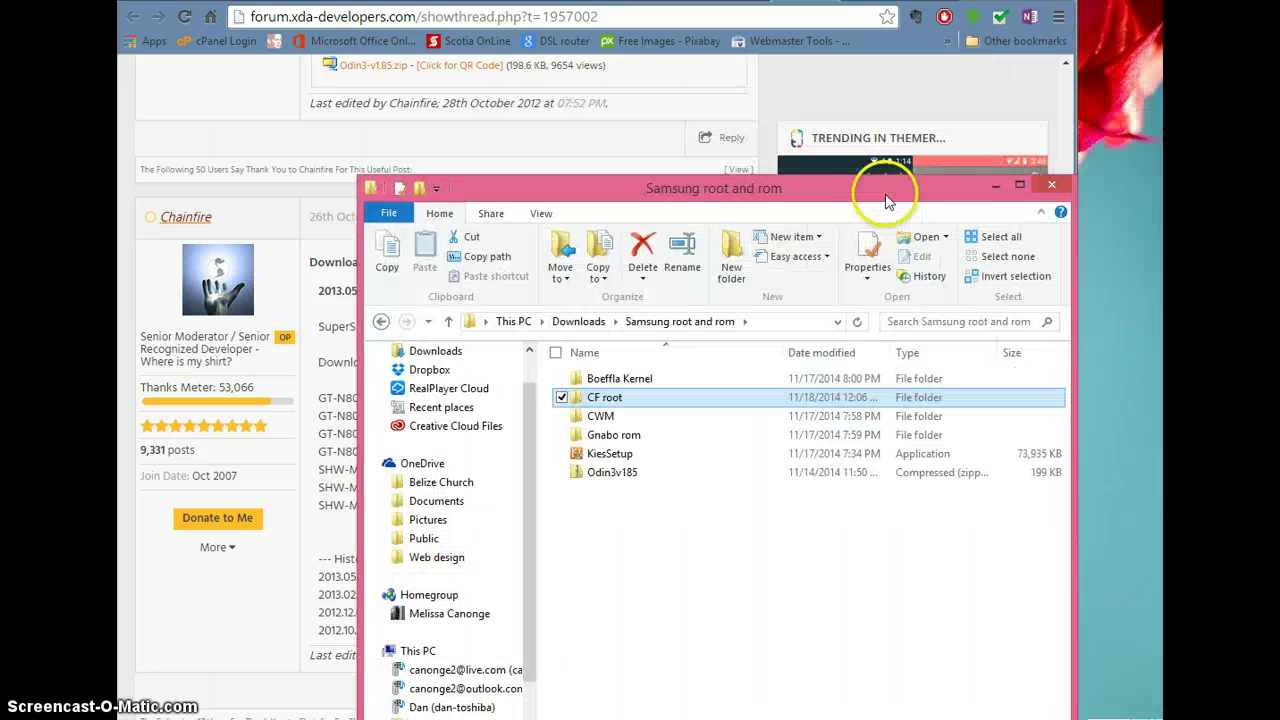
pyautogui.click(995, 187)
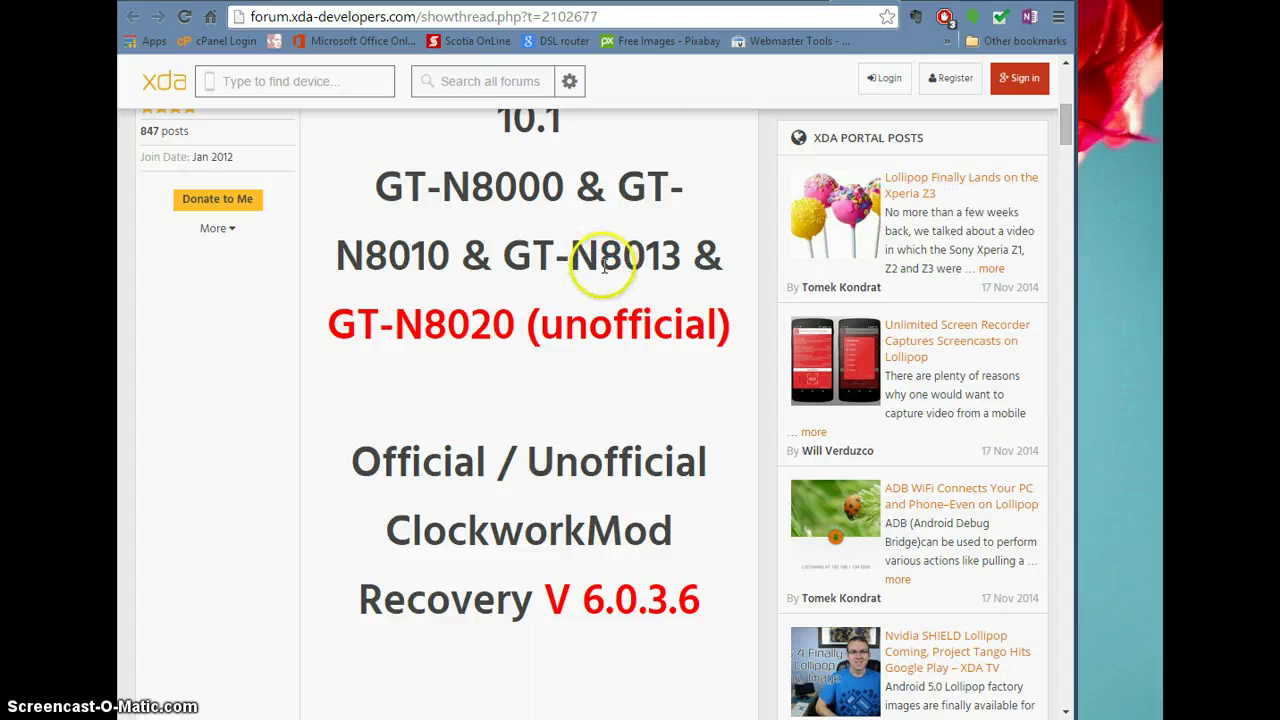
# - Look through the ClockworkMod Recovery thread for the supported models and the N8010/N8013 download links for flashing over Odin
pyautogui.scroll(2, 600, 255)
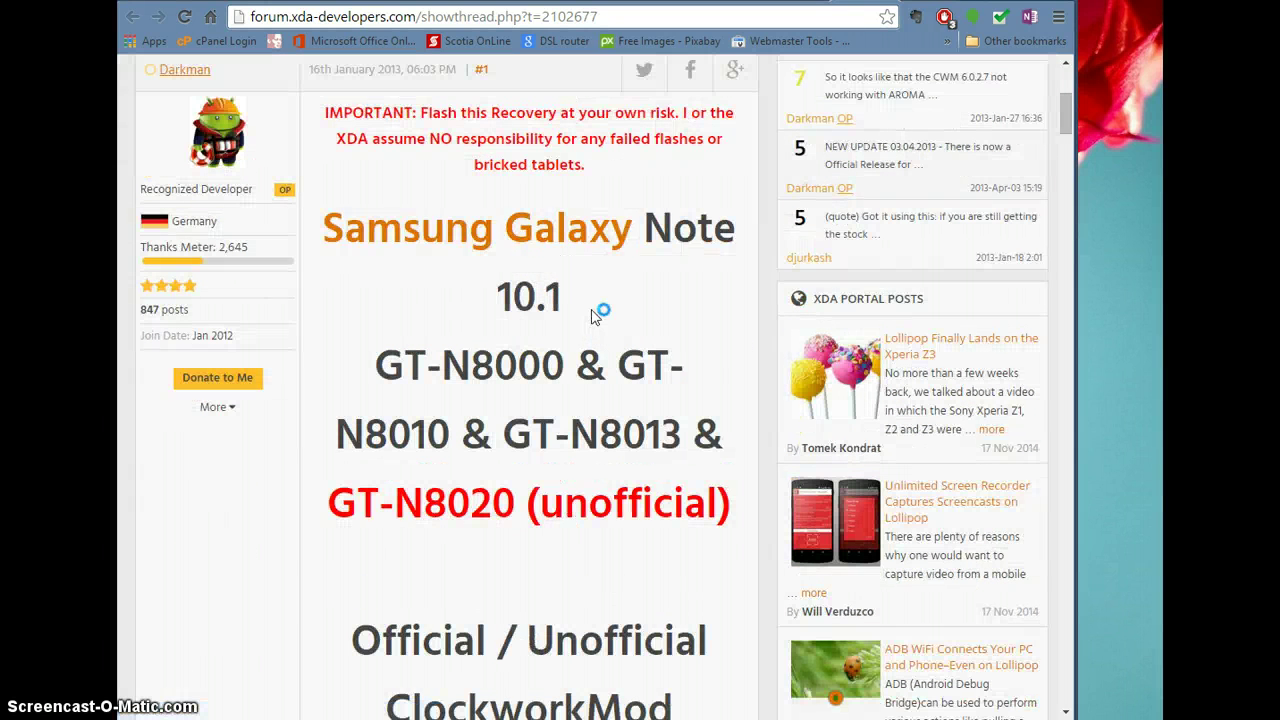
pyautogui.scroll(-6, 591, 316)
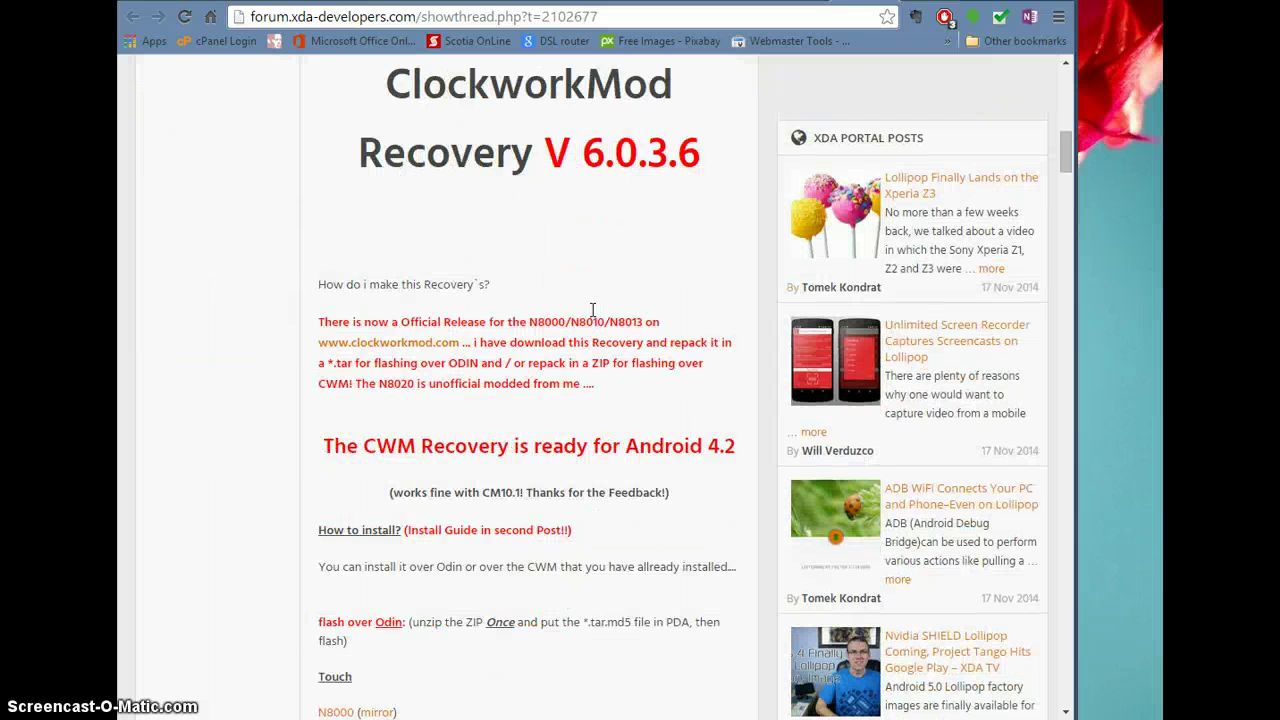
pyautogui.scroll(-4, 591, 316)
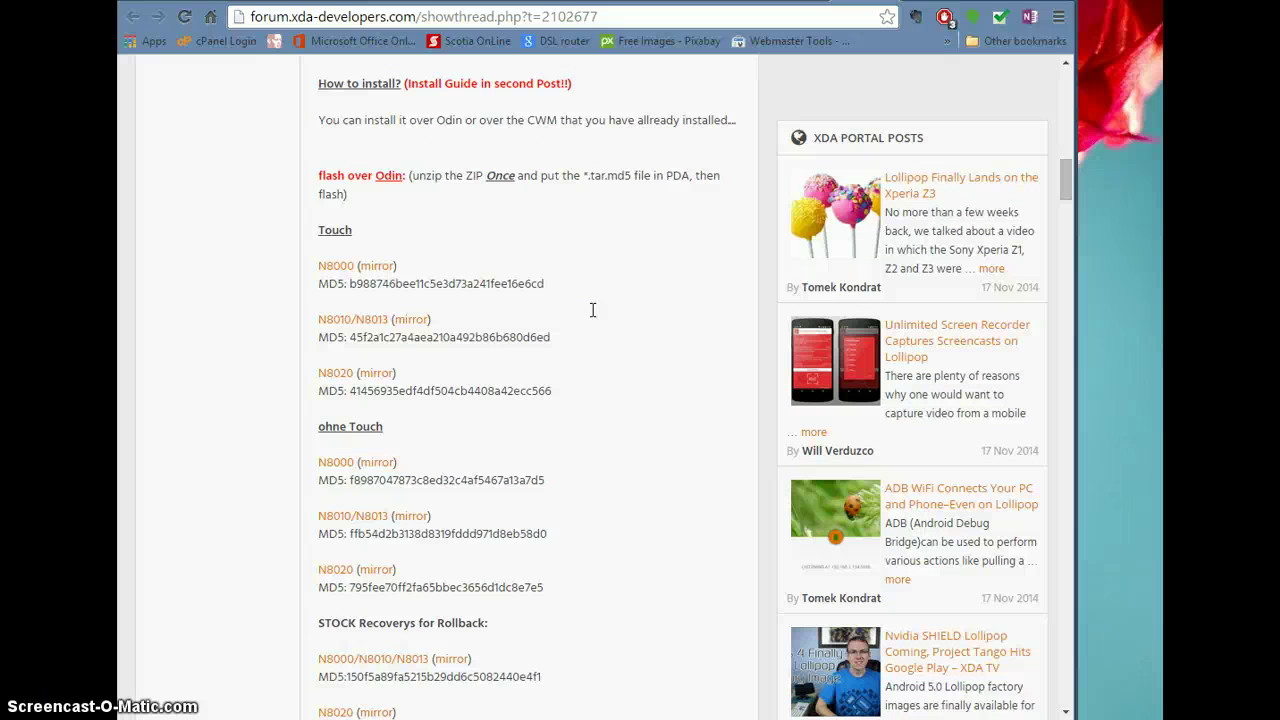
pyautogui.scroll(-1, 592, 310)
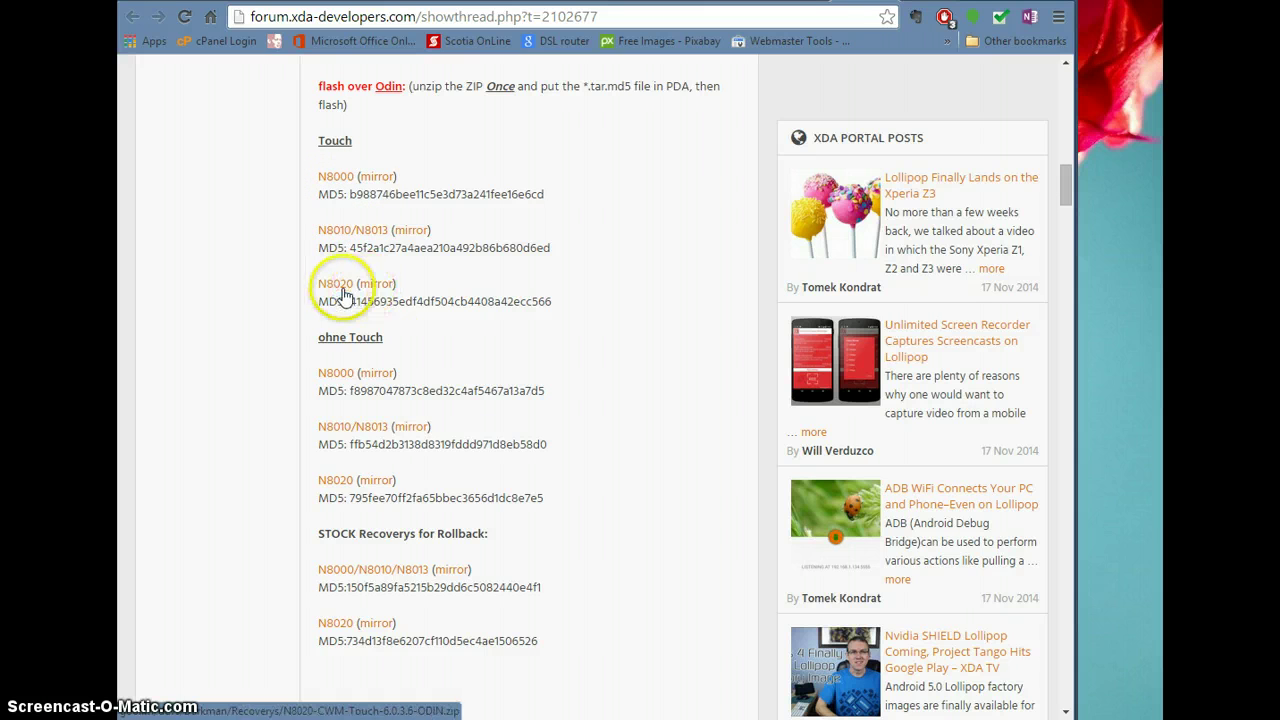
pyautogui.scroll(-1, 620, 430)
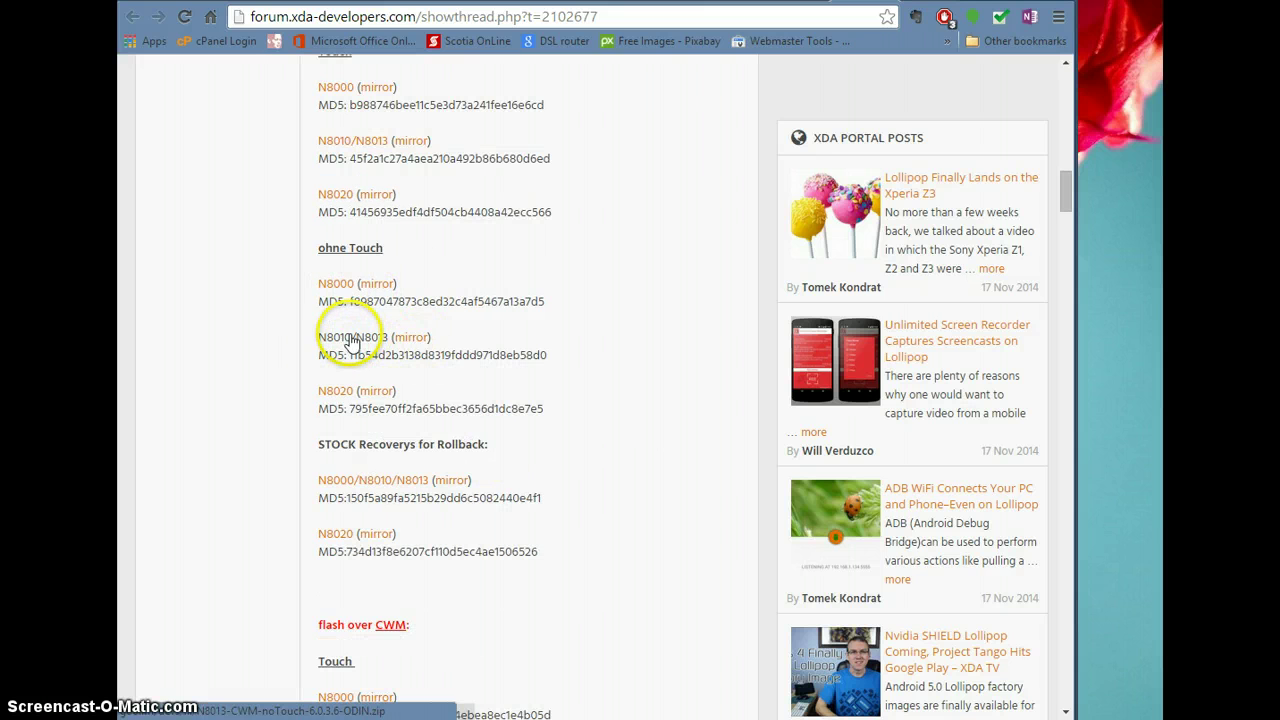
# - Extract the N8013-CWM-noTouch-6.0.3.6-ODIN archive from the CWM folder of Samsung root and rom into its default subfolder
pyautogui.moveTo(656, 719)
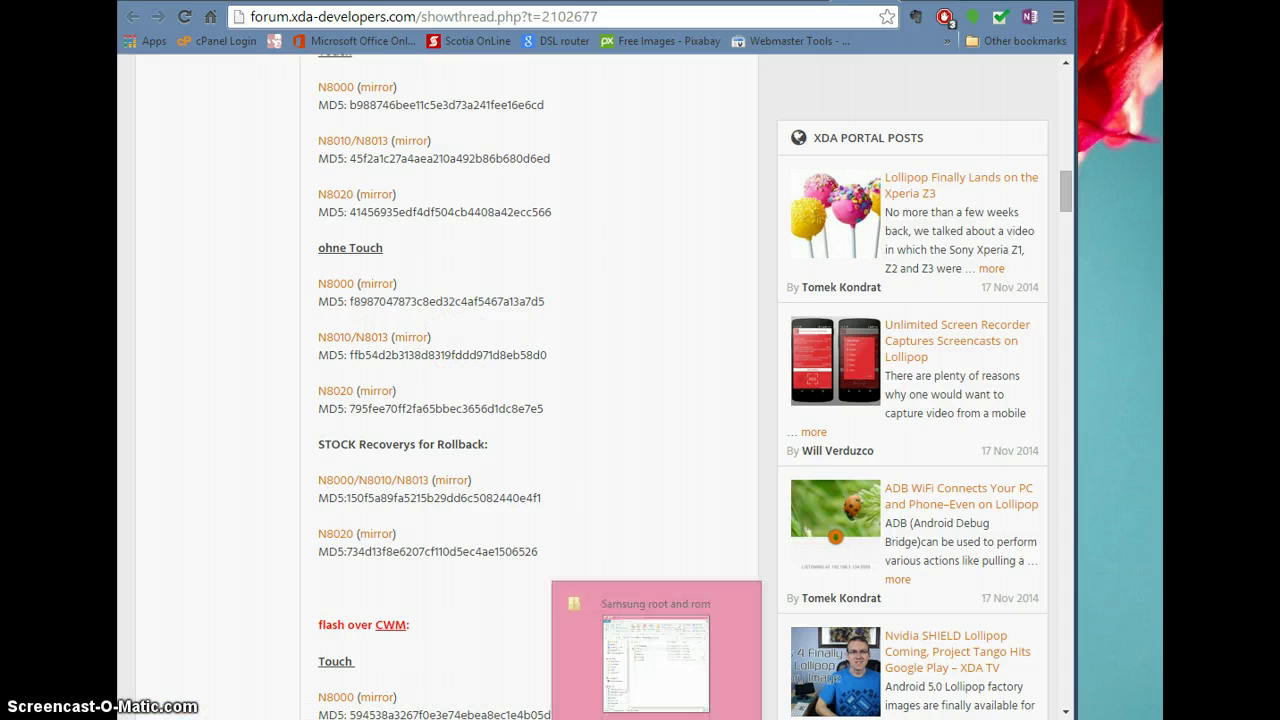
pyautogui.click(656, 660)
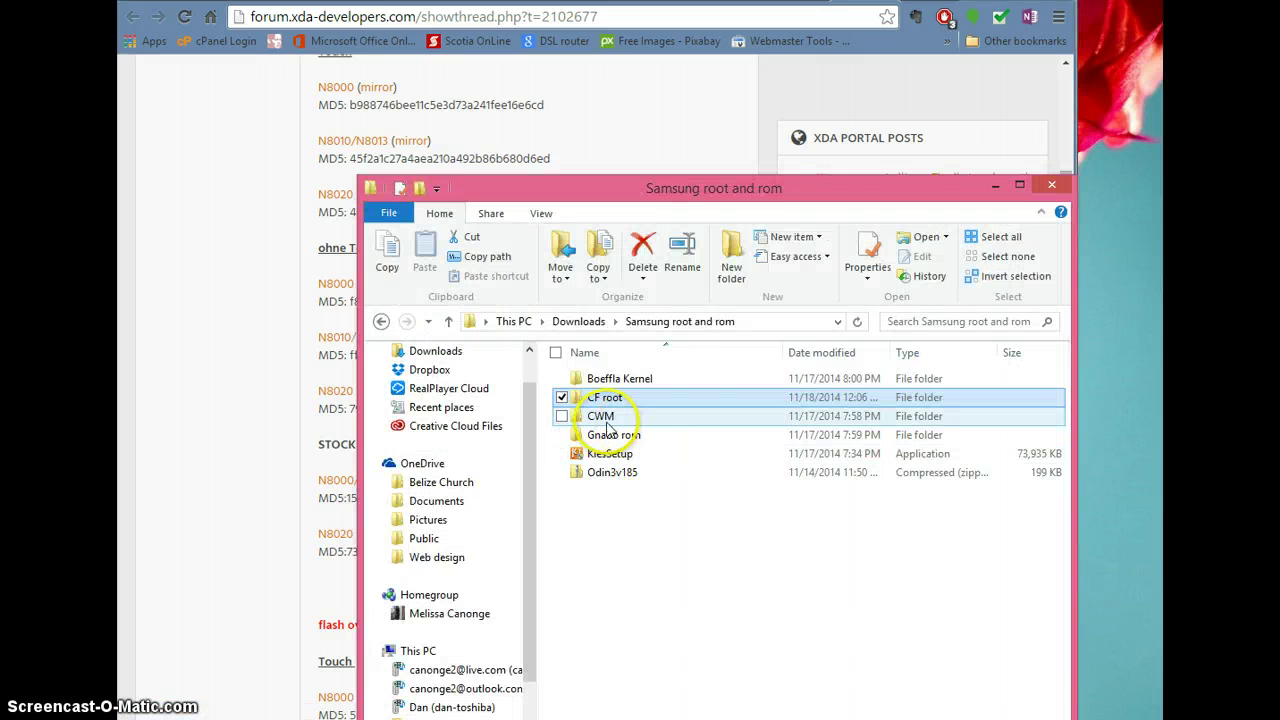
pyautogui.click(606, 420)
pyautogui.doubleClick(745, 419)
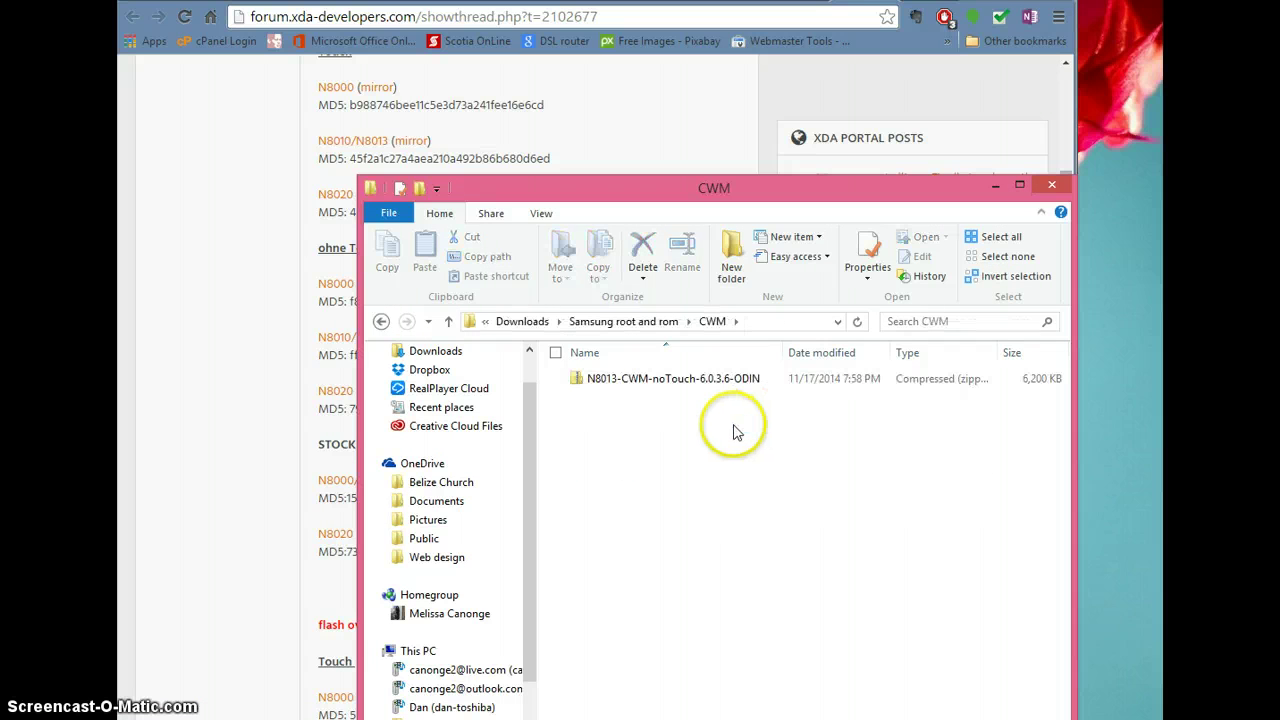
pyautogui.click(688, 384)
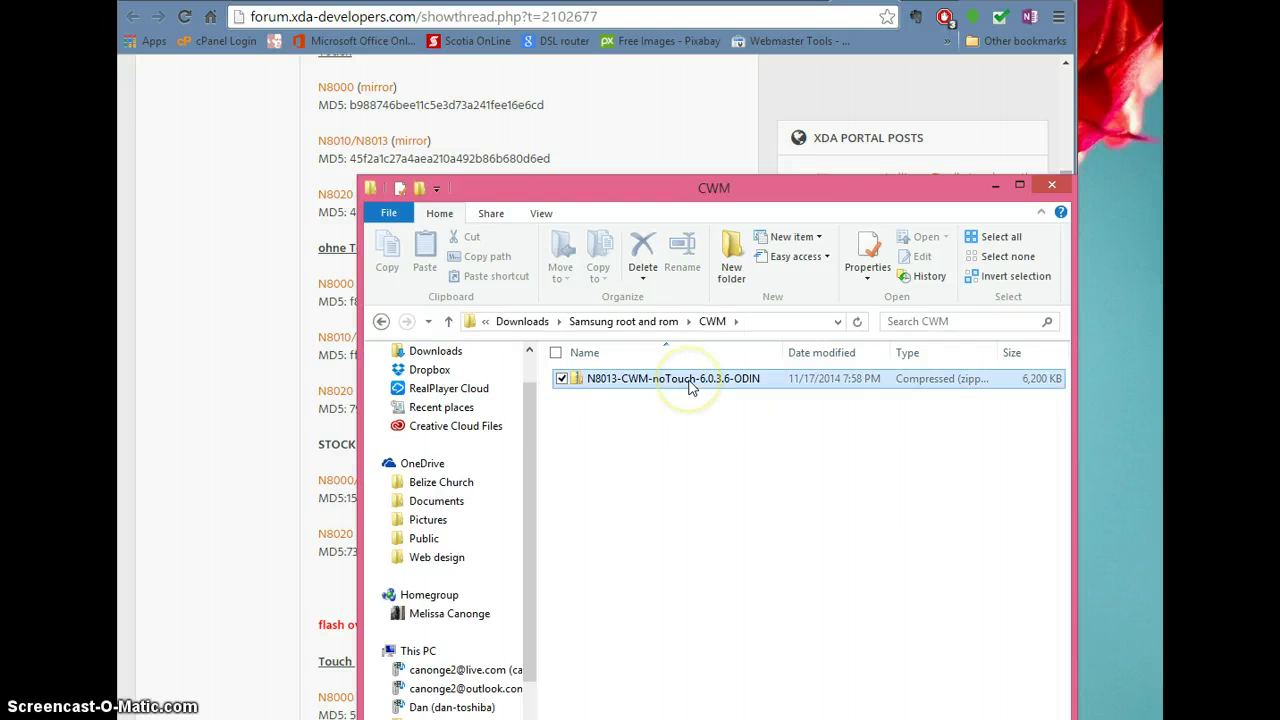
pyautogui.rightClick(688, 384)
pyautogui.click(591, 434)
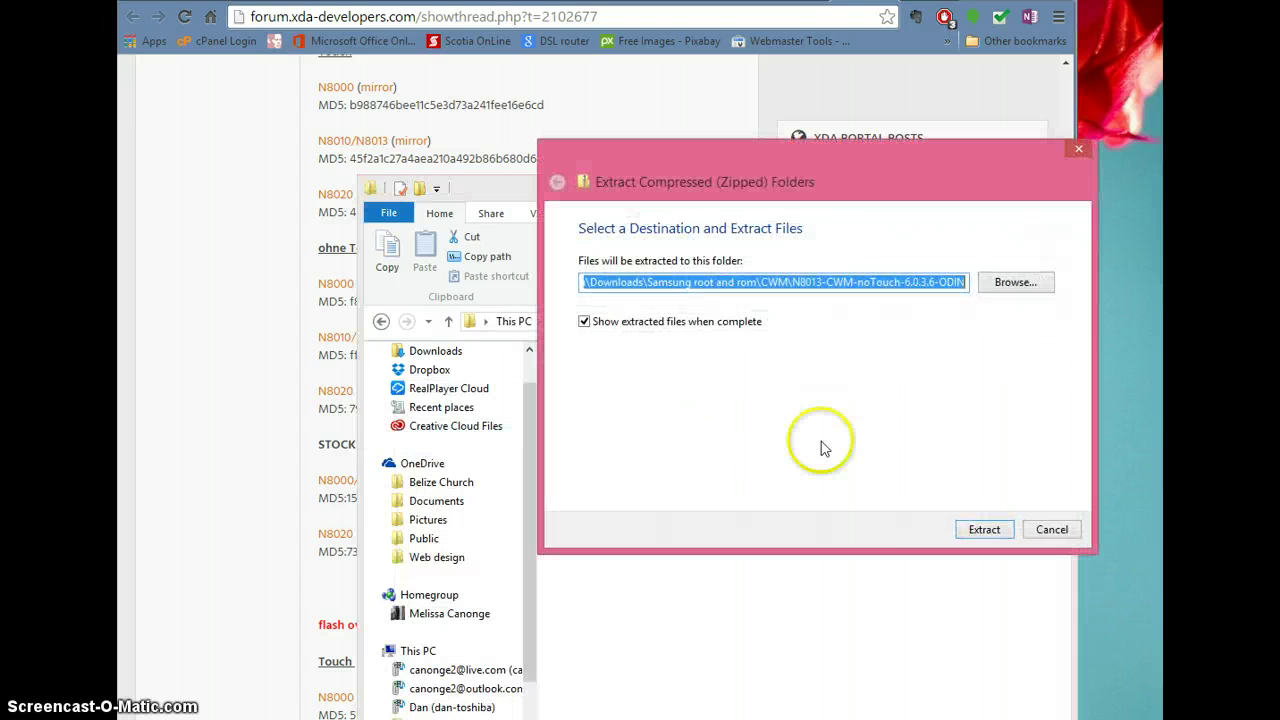
pyautogui.click(984, 530)
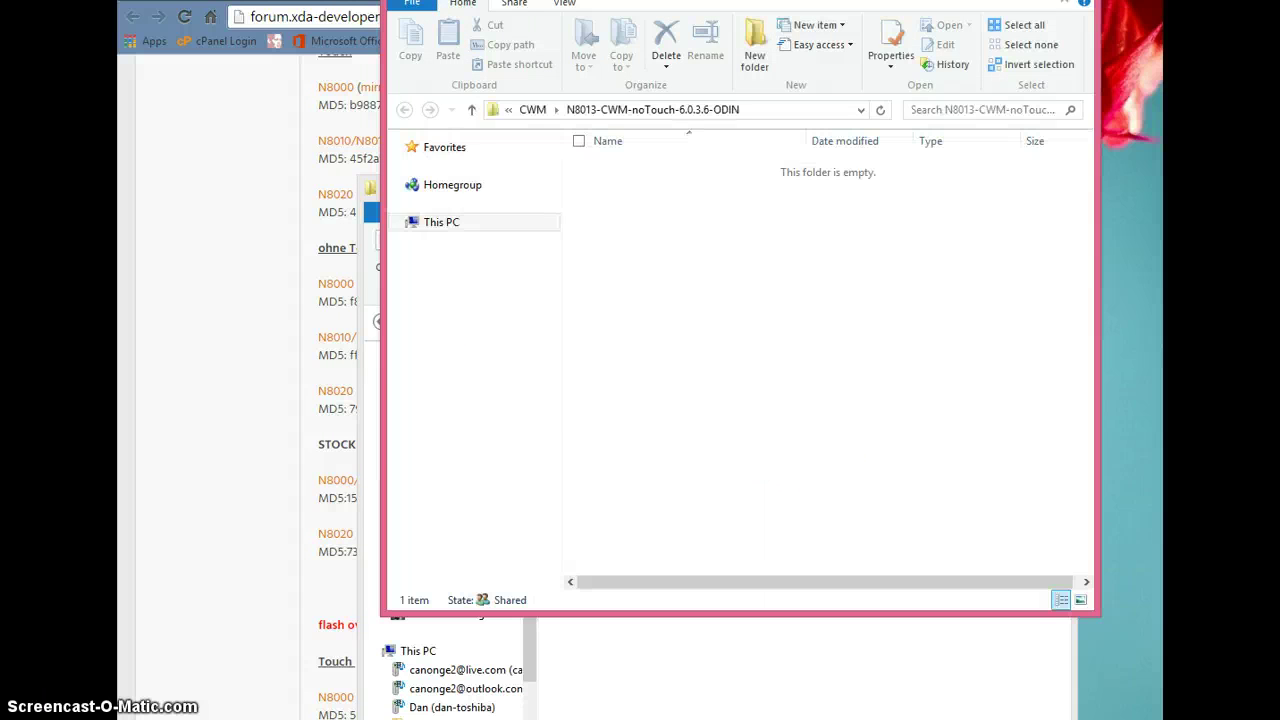
# - Minimize the window with the extracted CWM file, go back up to the Samsung root and rom folder, and return to the browser
pyautogui.moveTo(848, 57); pyautogui.dragTo(848, 86)
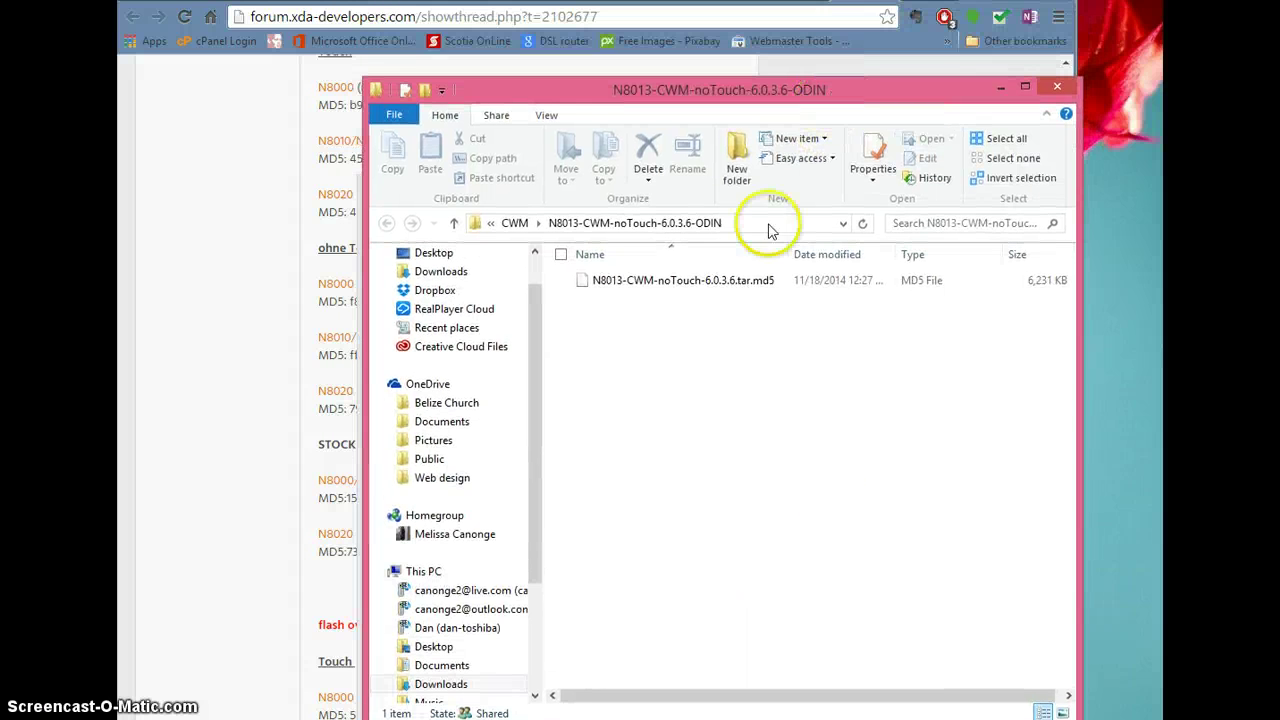
pyautogui.click(764, 284)
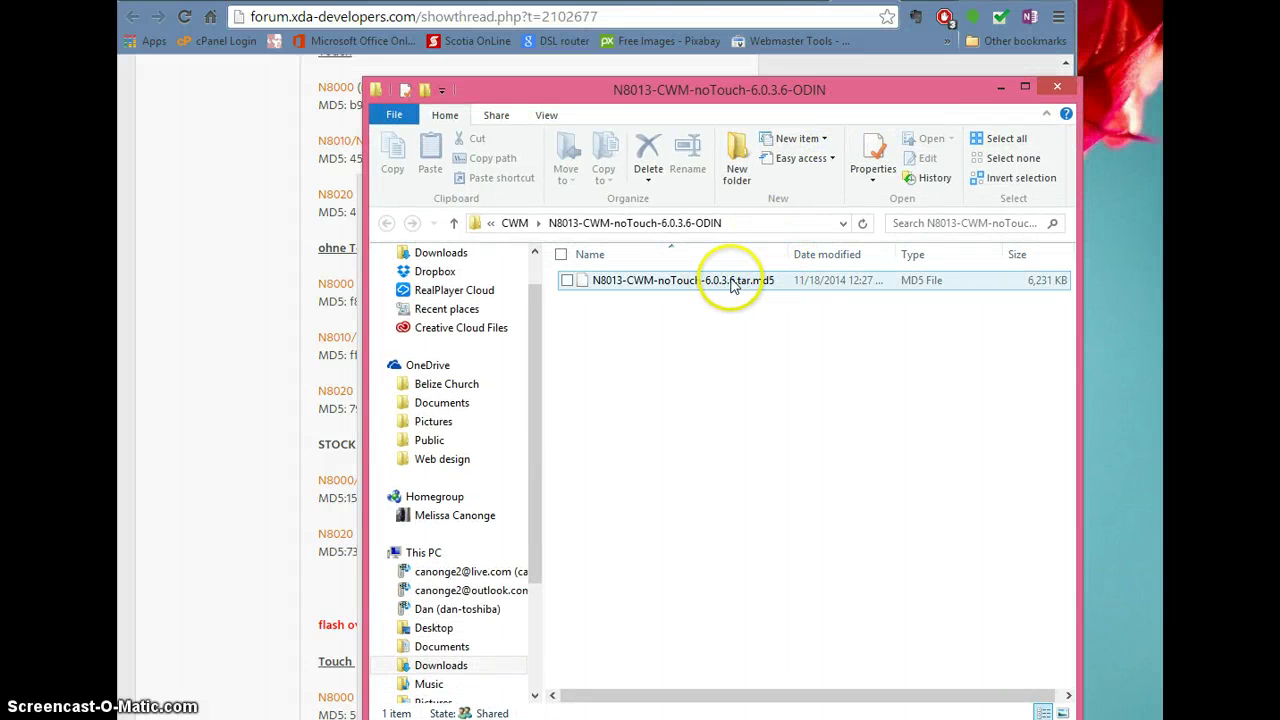
pyautogui.click(1001, 89)
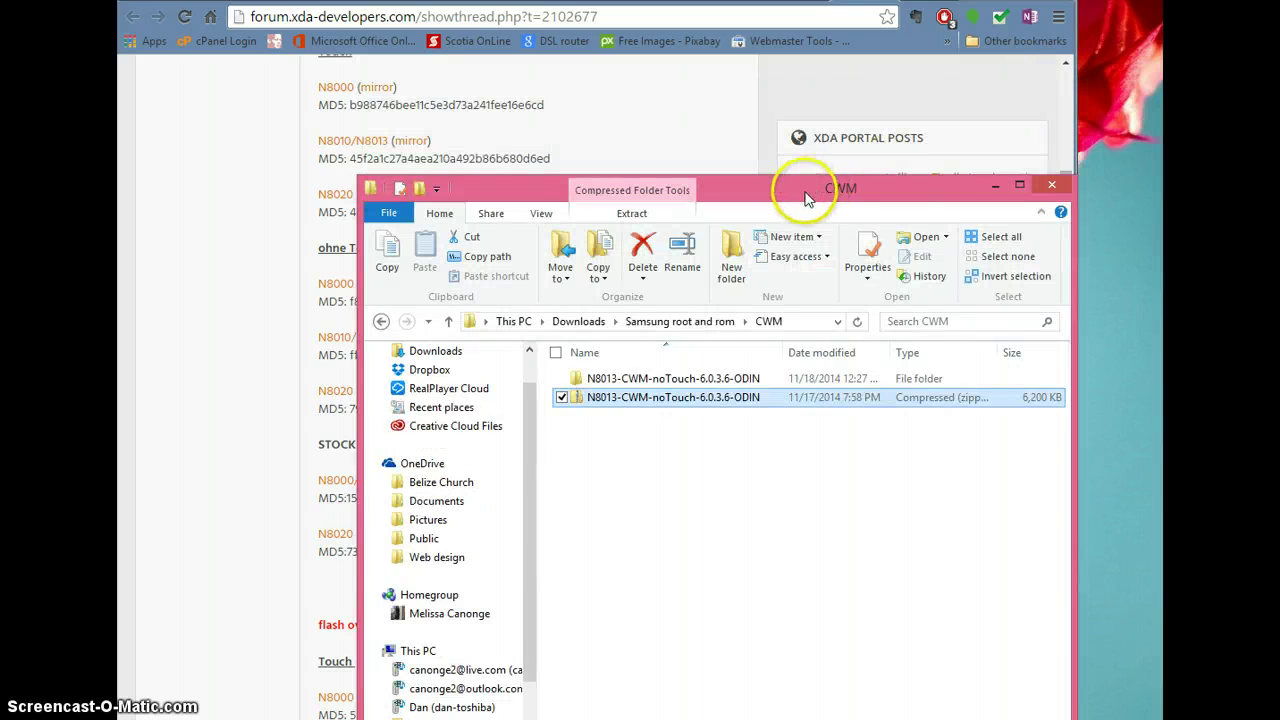
pyautogui.click(652, 324)
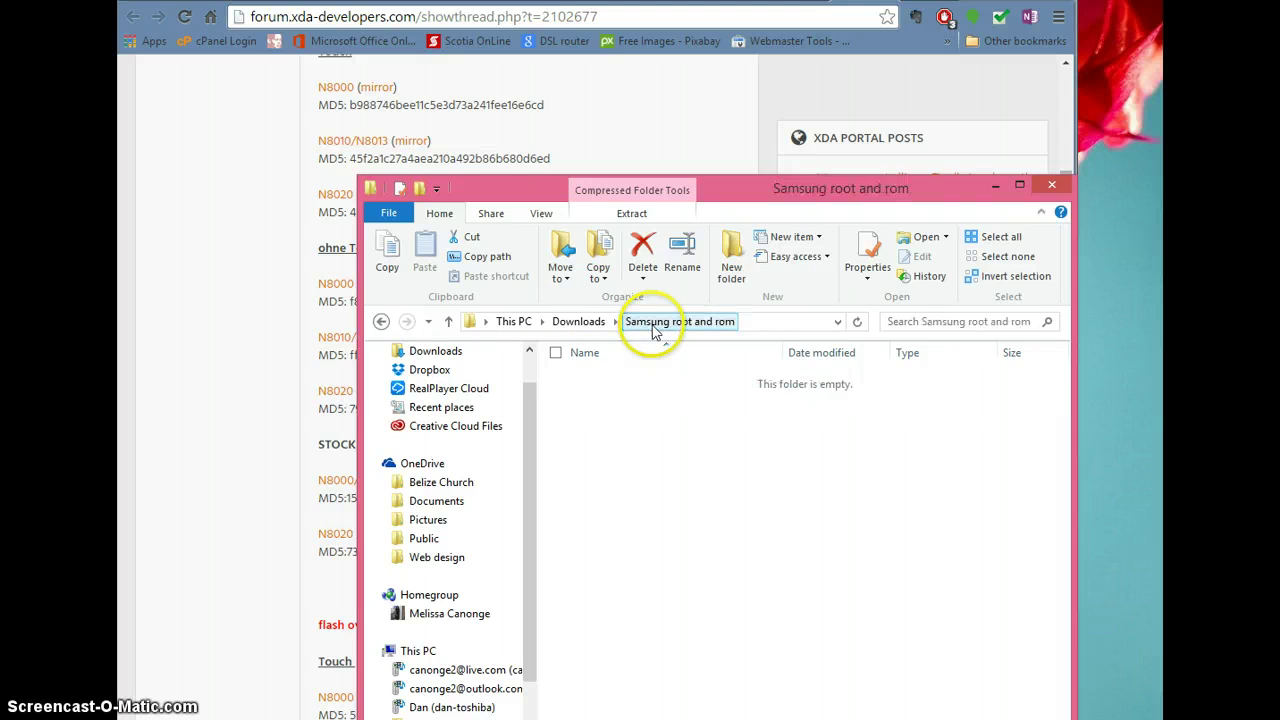
pyautogui.click(700, 140)
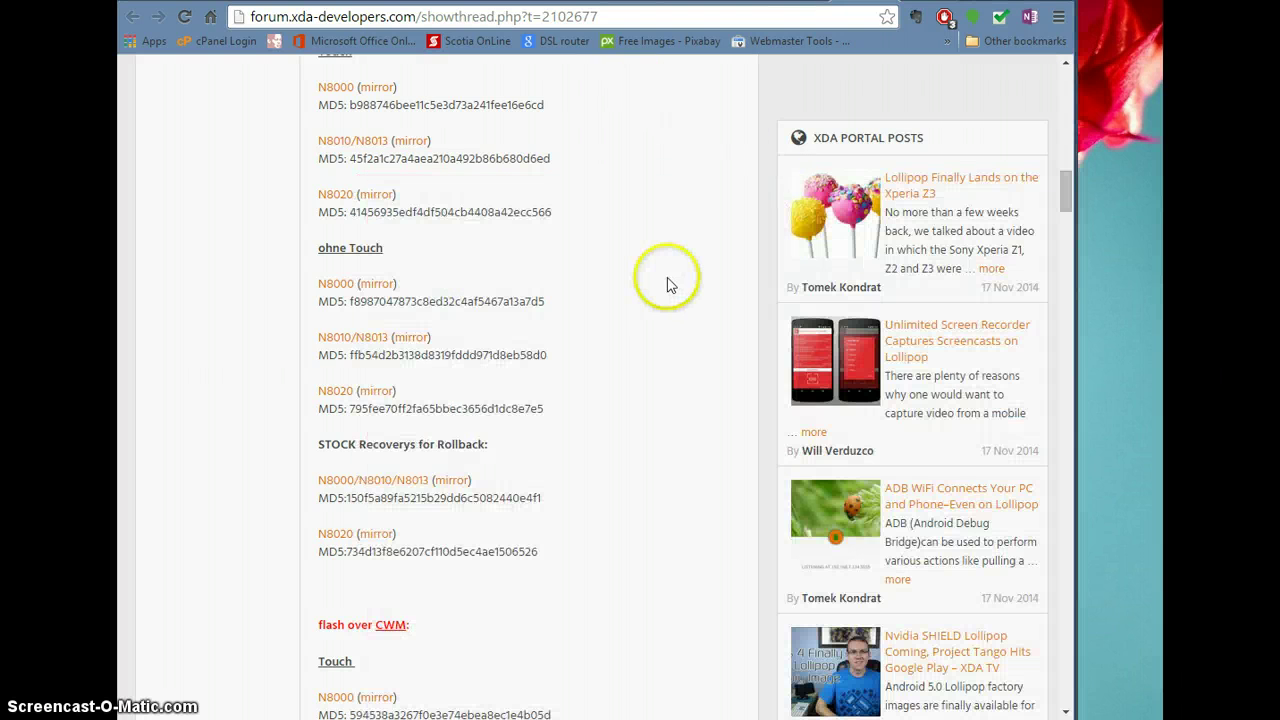
# - Look through the CF-Auto-Root thread for the detailed Odin installation instructions and the attached Odin3-v1.85.zip
pyautogui.hotkey('ctrl', 'Tab')
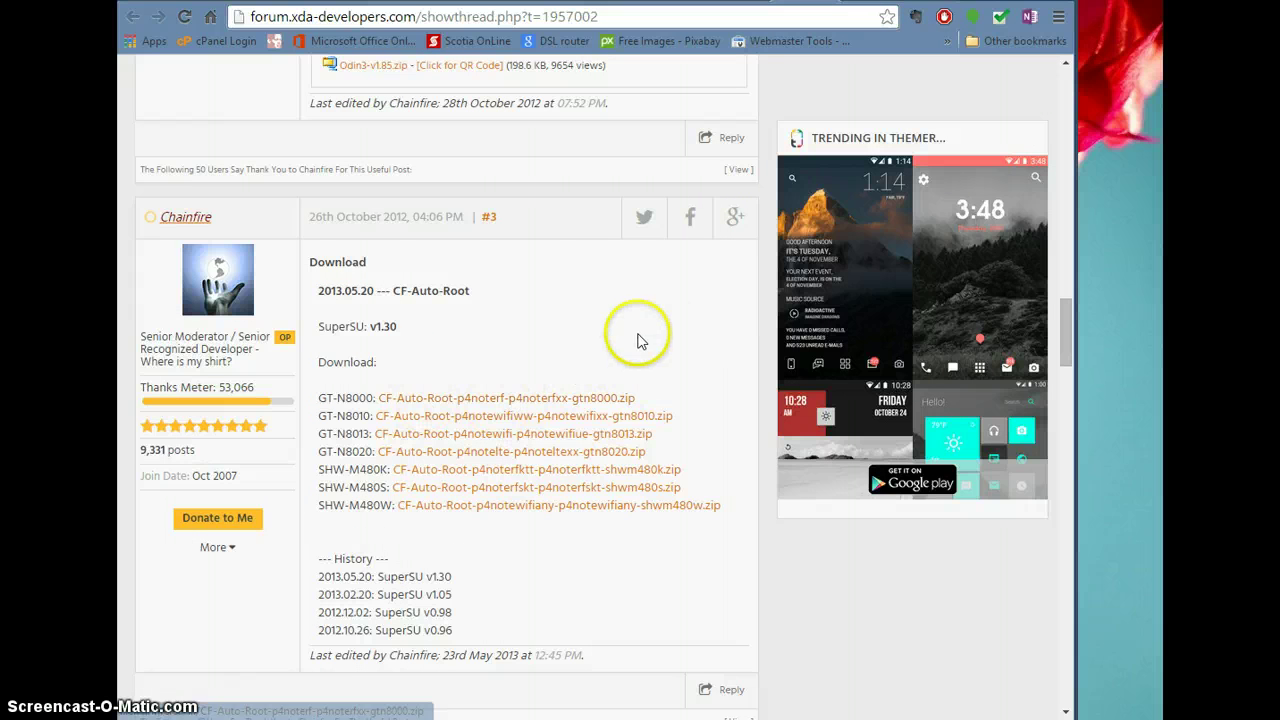
pyautogui.scroll(3, 620, 330)
pyautogui.scroll(3, 620, 330)
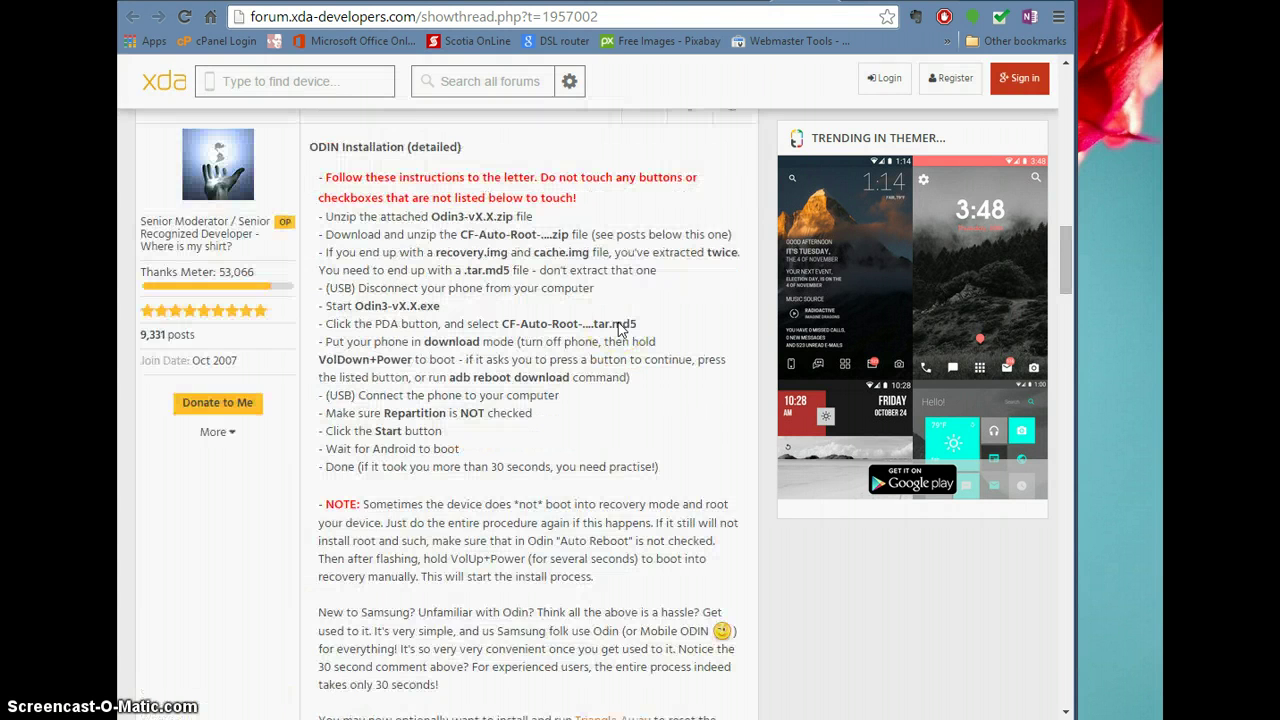
pyautogui.scroll(-2, 620, 326)
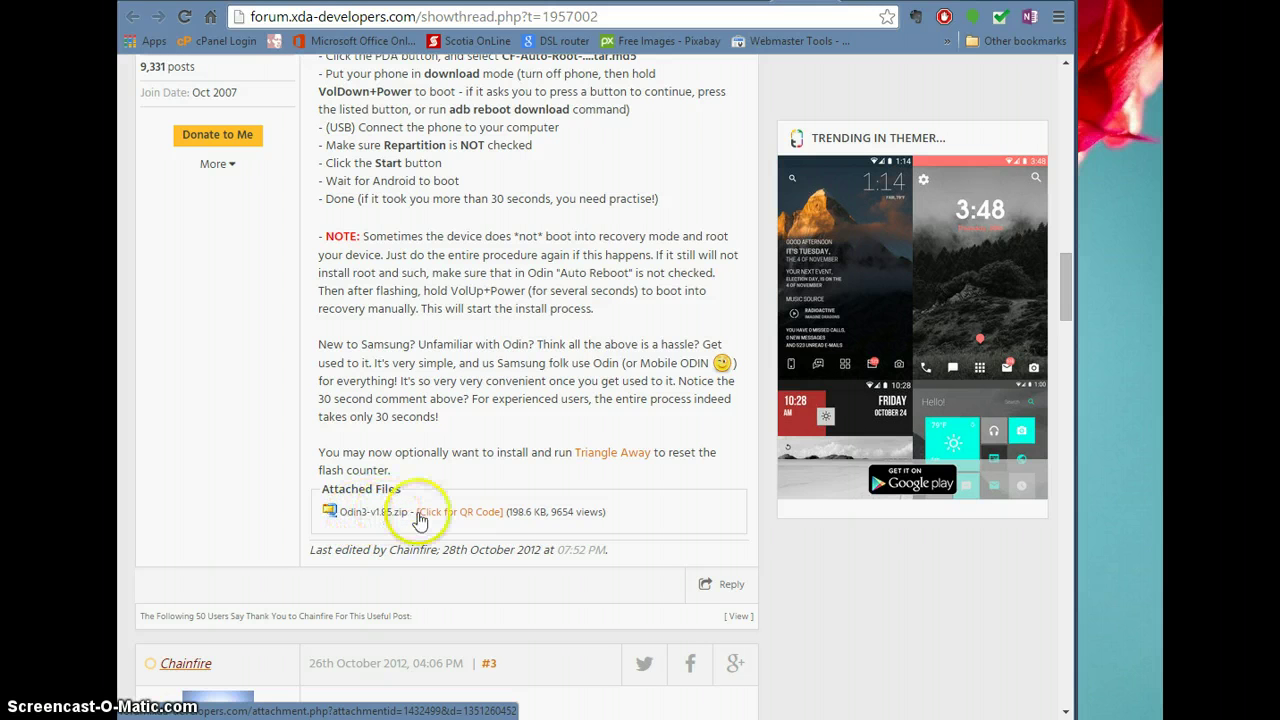
pyautogui.scroll(1, 480, 495)
pyautogui.scroll(1, 530, 428)
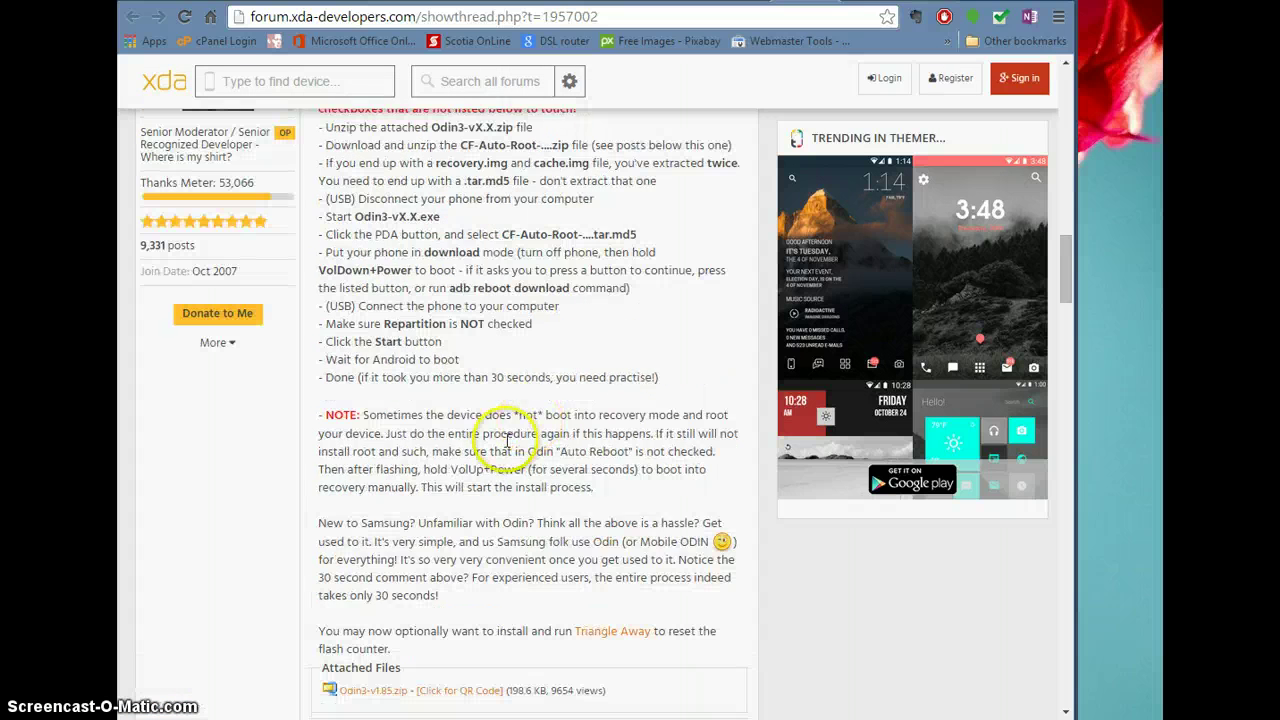
pyautogui.scroll(-3, 470, 460)
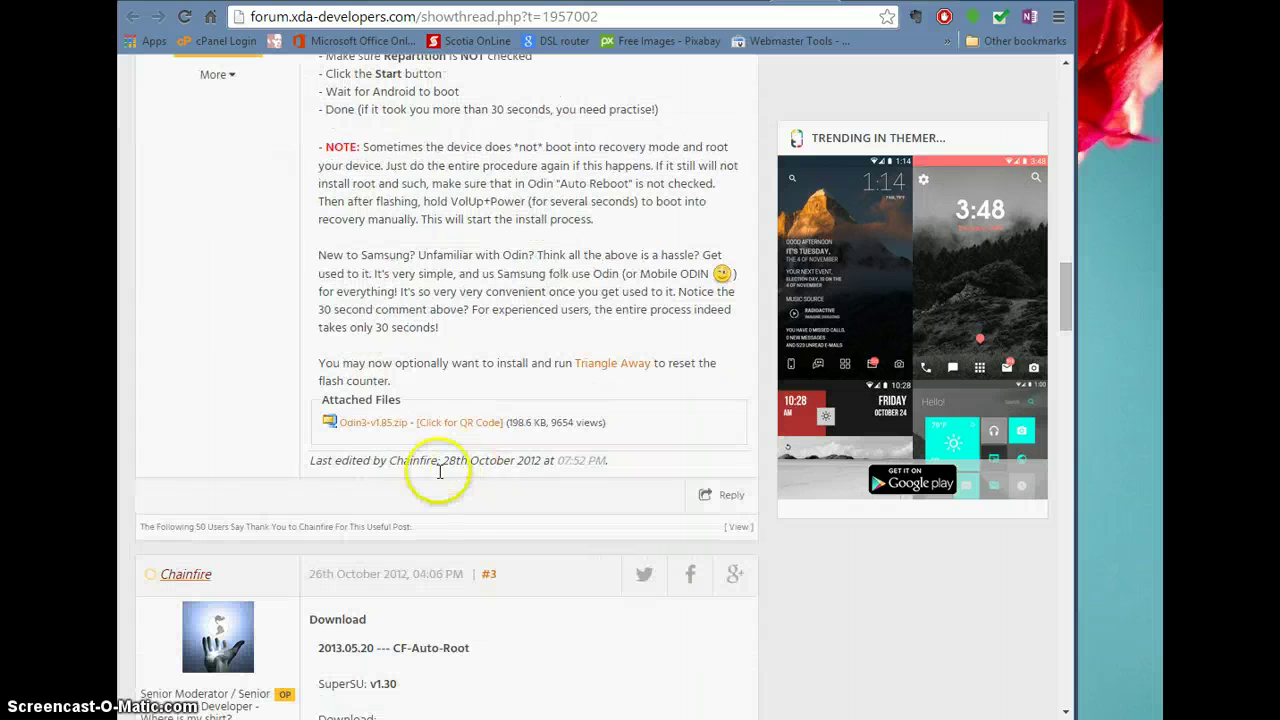
pyautogui.click(375, 430)
# - Extract the Odin3v185 archive in the Samsung root and rom folder into its default subfolder
pyautogui.click(624, 716)
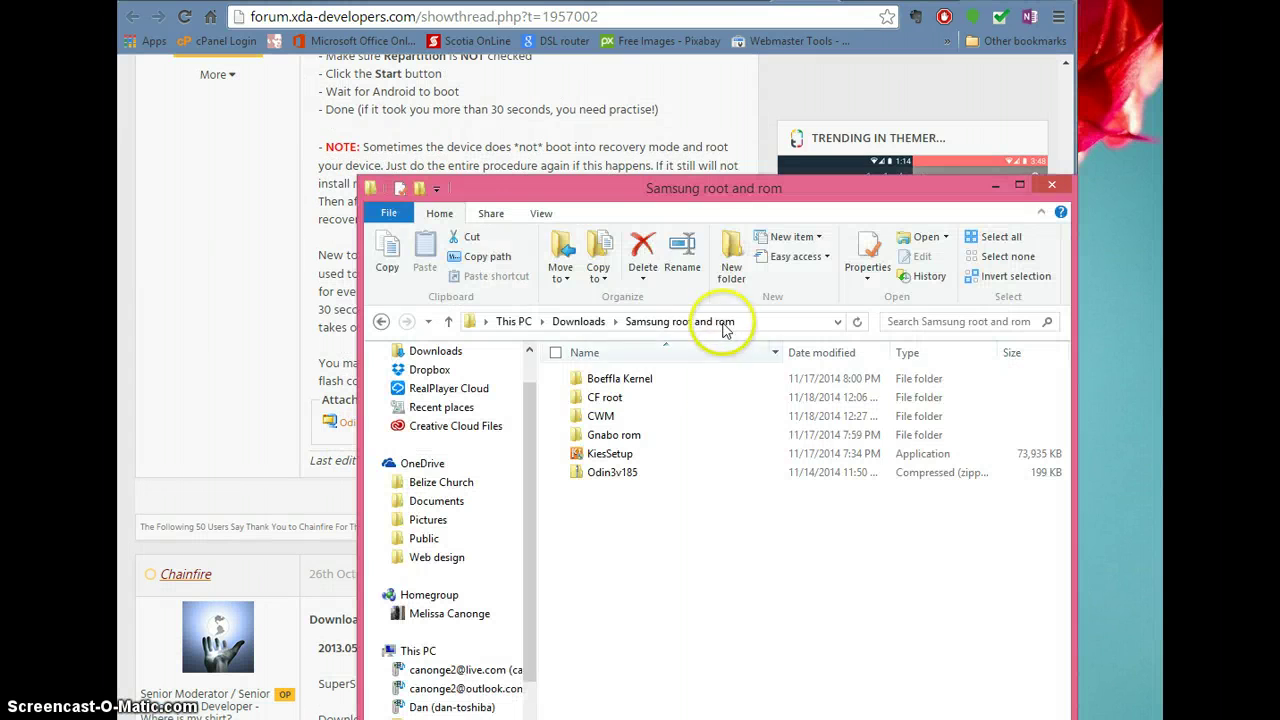
pyautogui.moveTo(657, 188); pyautogui.dragTo(665, 148)
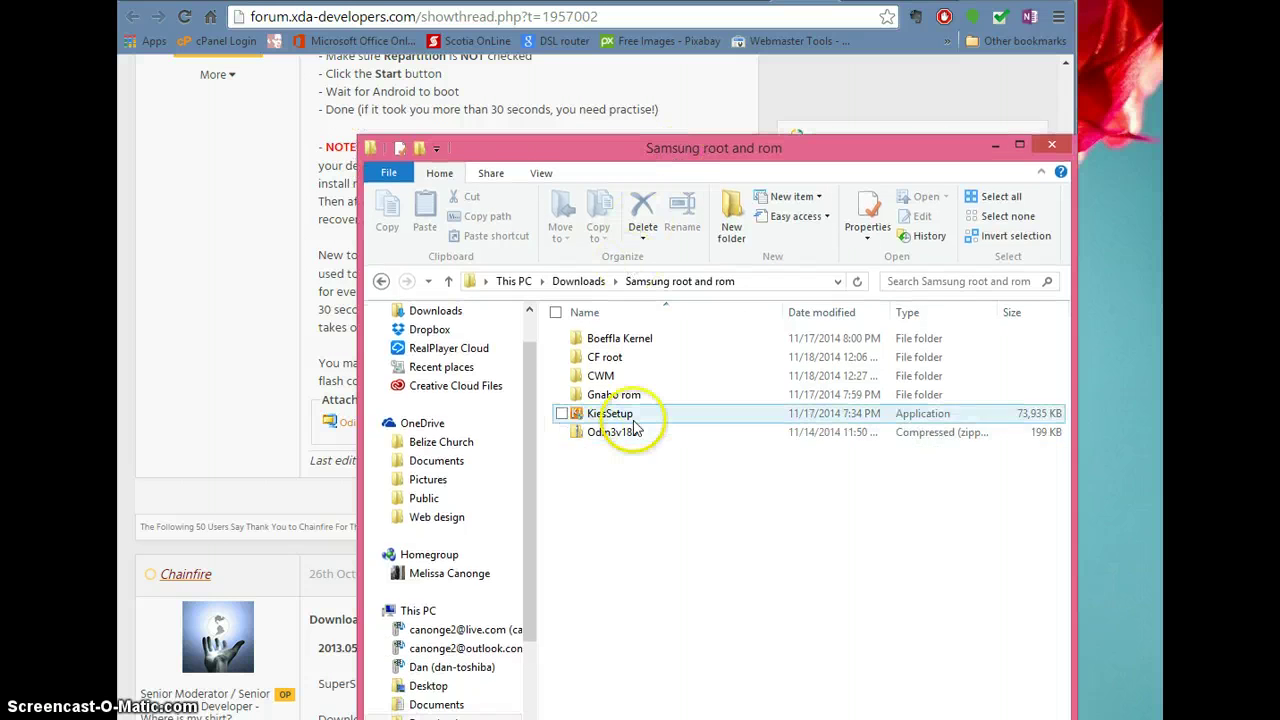
pyautogui.rightClick(622, 440)
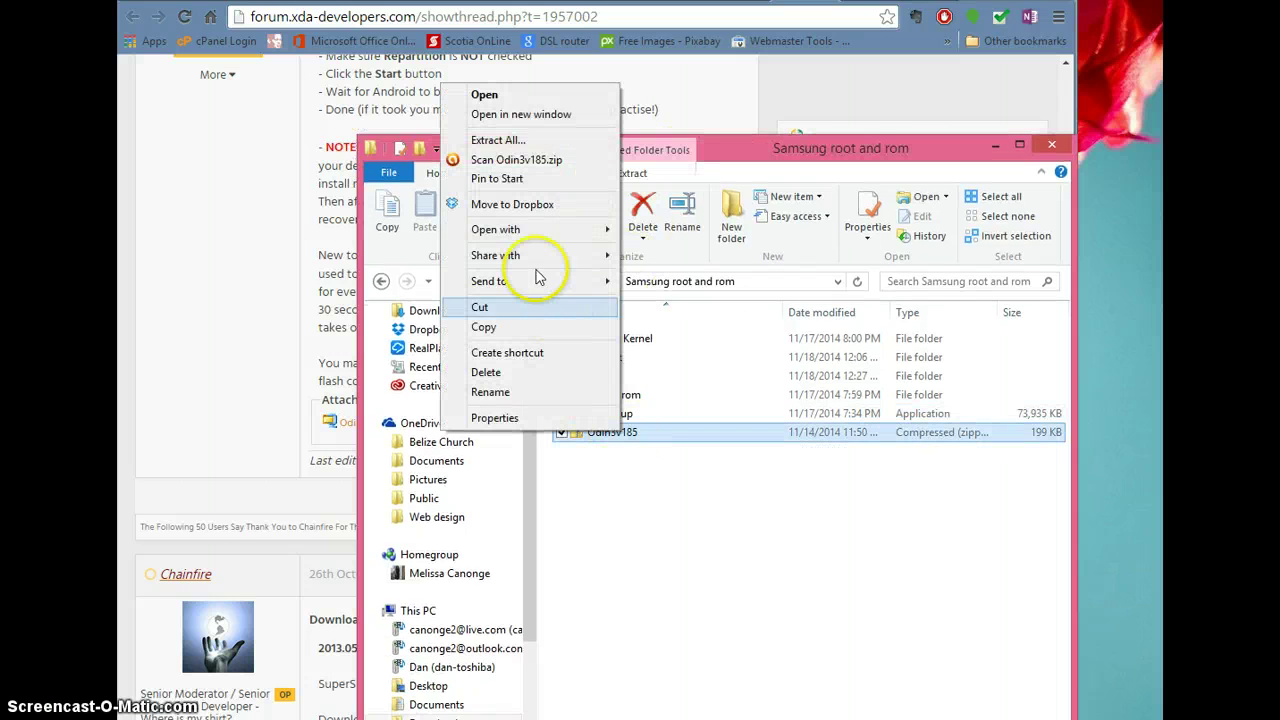
pyautogui.click(485, 134)
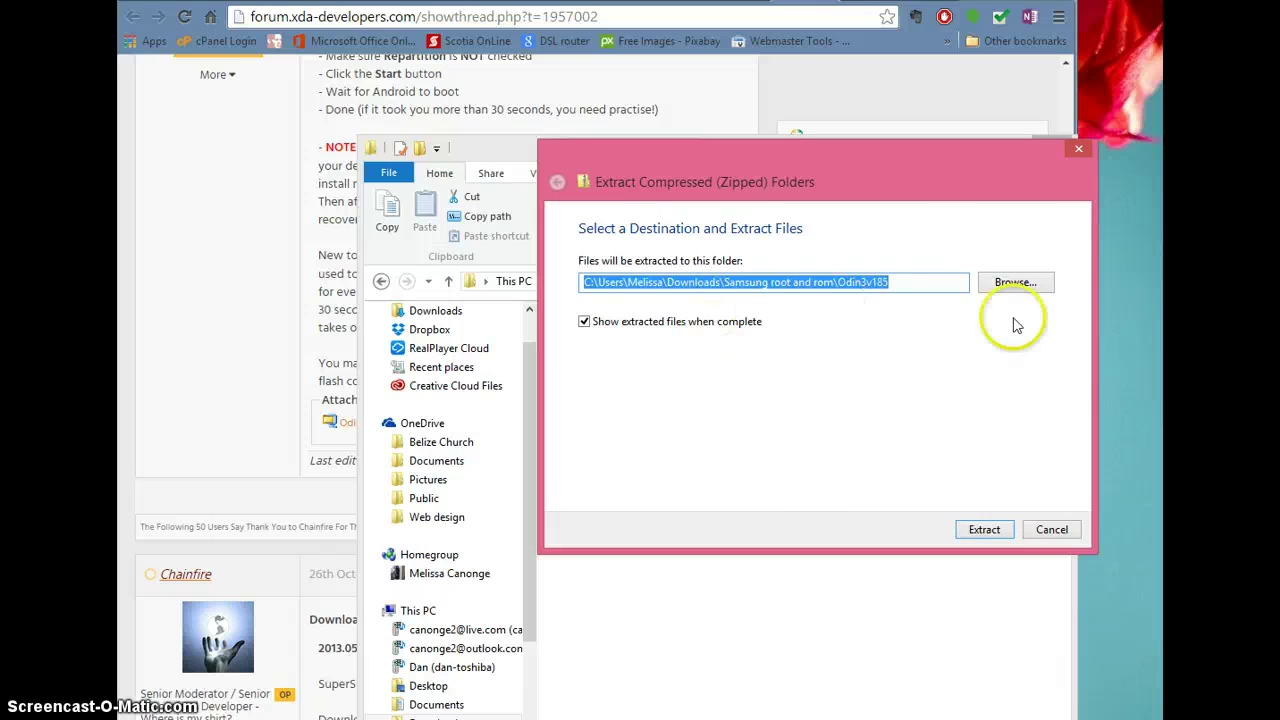
pyautogui.click(990, 533)
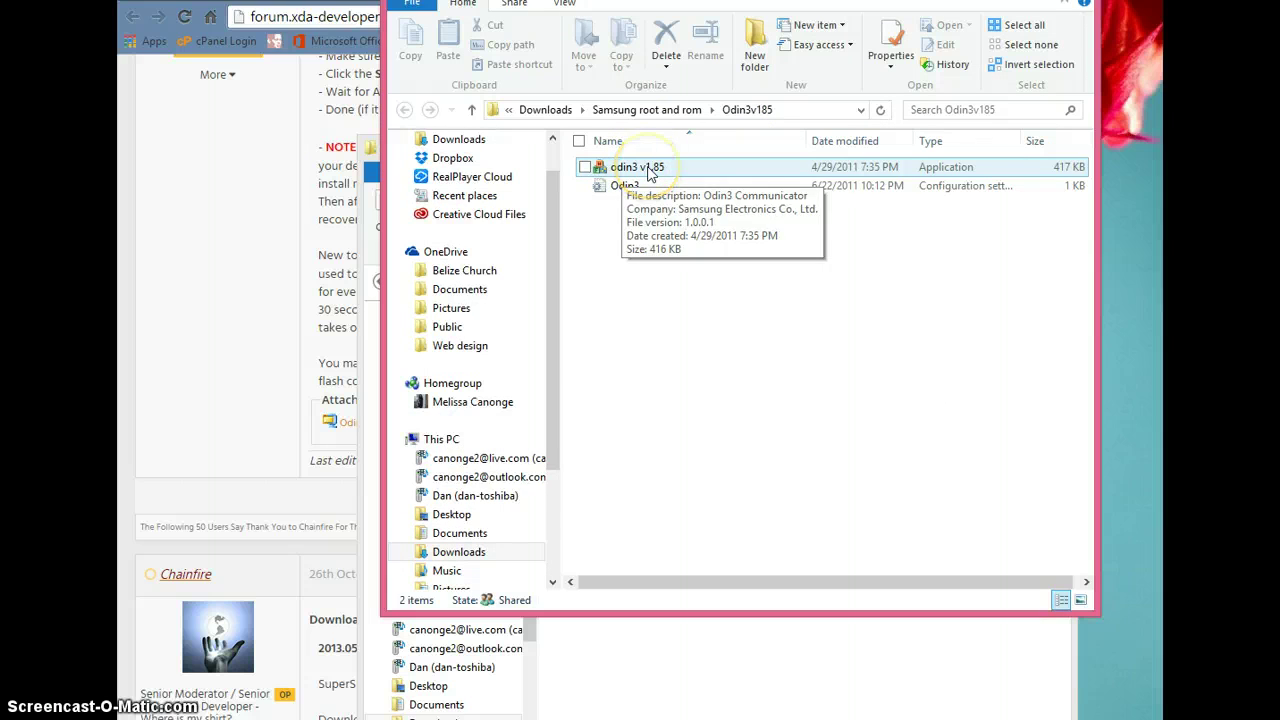
# - Run odin3 v1.85 as administrator from the extracted folder, and minimize the Samsung root and rom window to leave Odin in front
pyautogui.click(649, 172)
pyautogui.rightClick(650, 171)
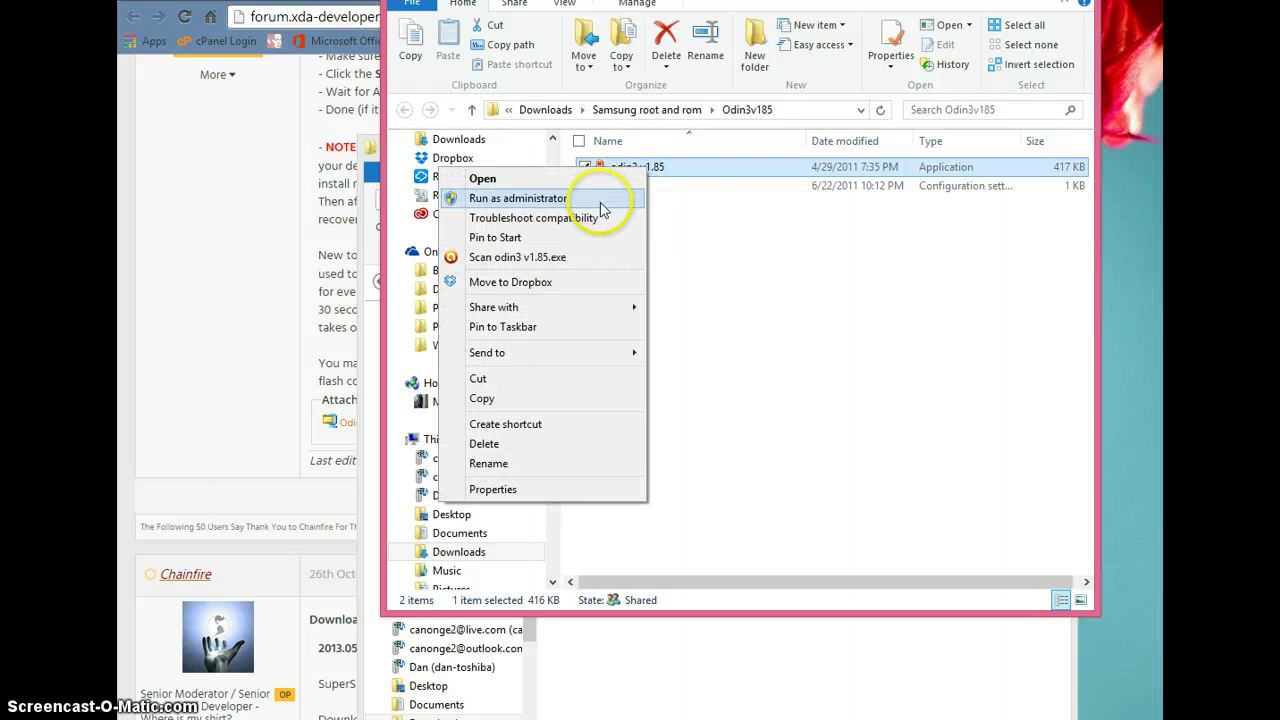
pyautogui.click(601, 204)
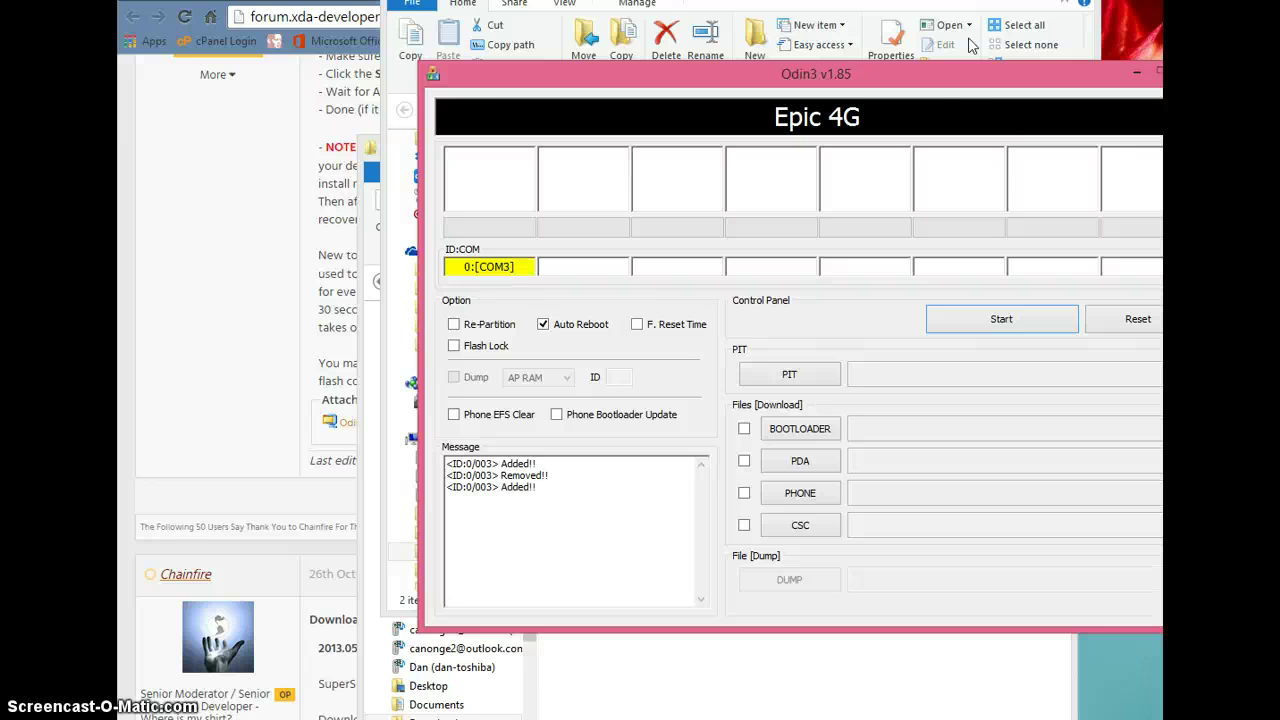
pyautogui.moveTo(645, 73); pyautogui.dragTo(737, 107)
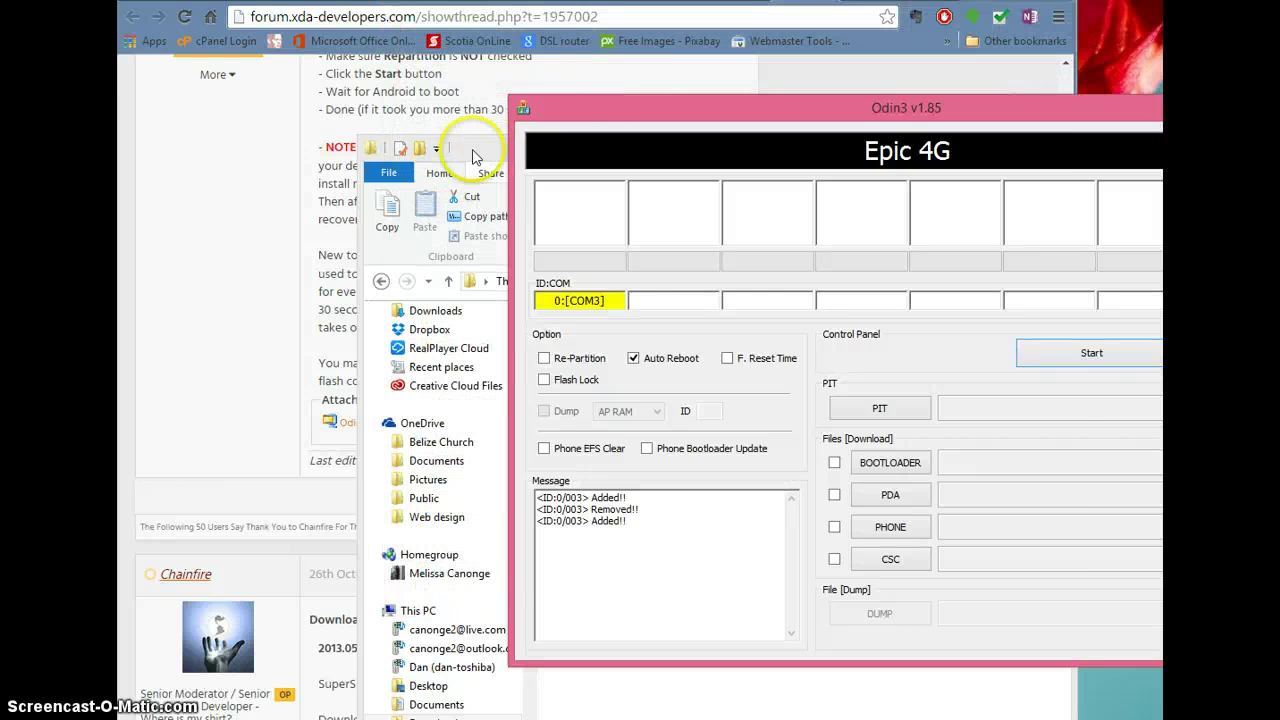
pyautogui.click(475, 148)
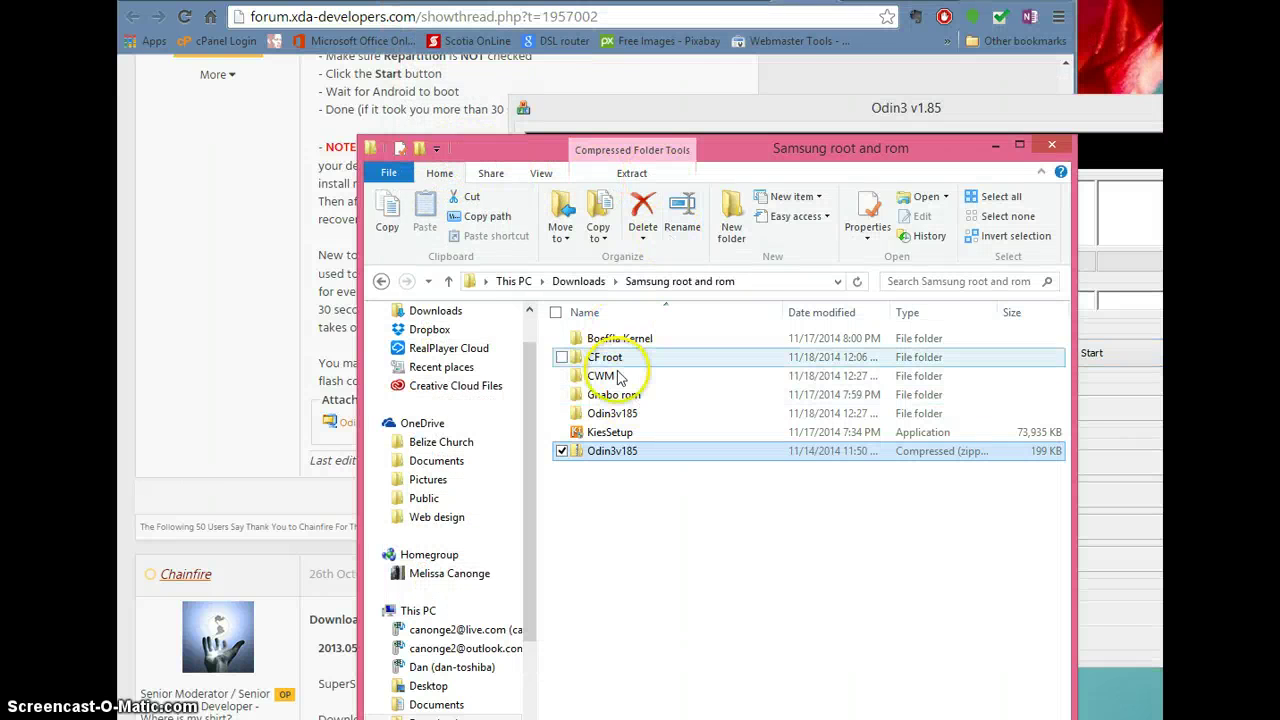
pyautogui.click(995, 147)
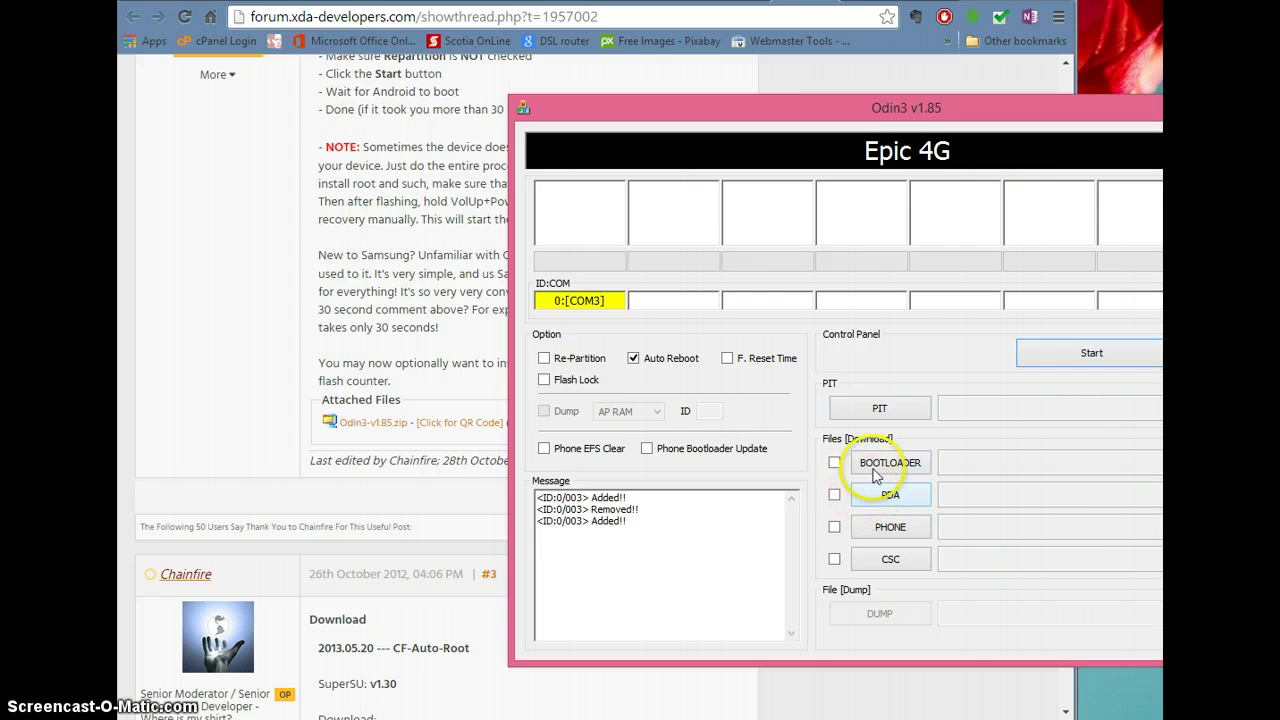
# - Load N8013-CWM-noTouch-6.0.3.6.tar.md5 from the CWM subfolder of Samsung root and rom in Downloads as the PDA file
pyautogui.click(891, 497)
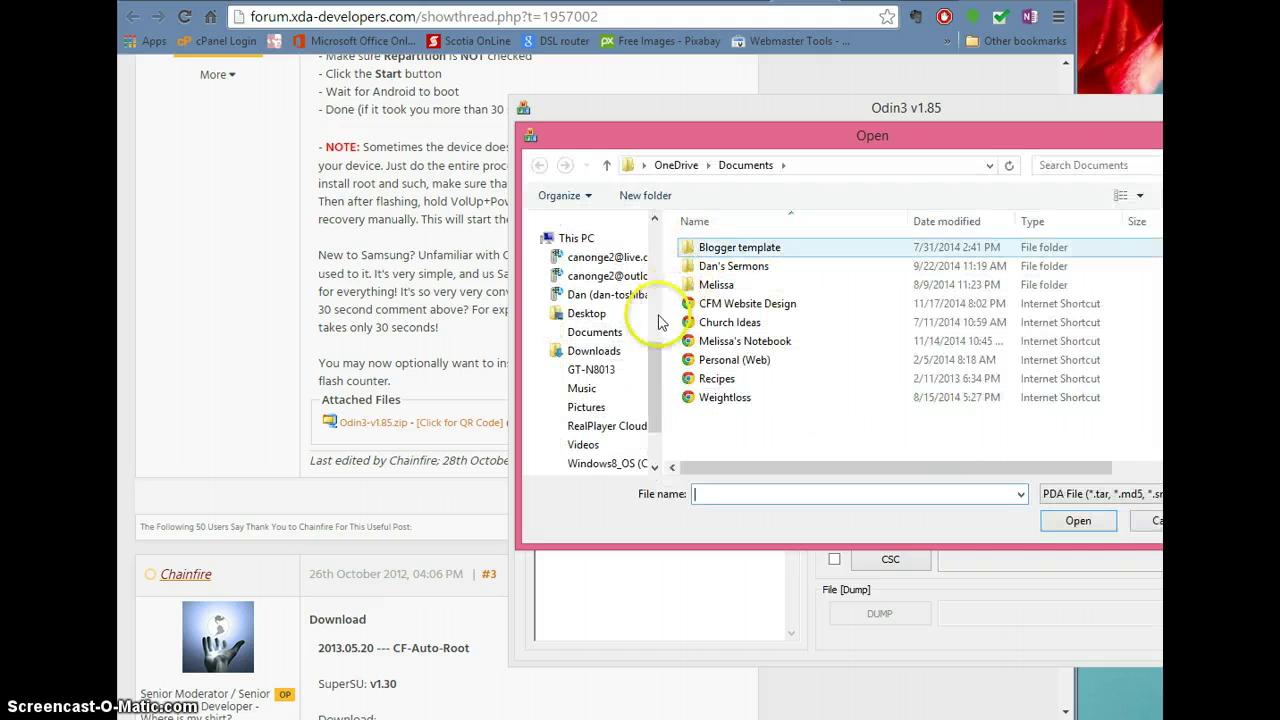
pyautogui.scroll(2, 655, 380)
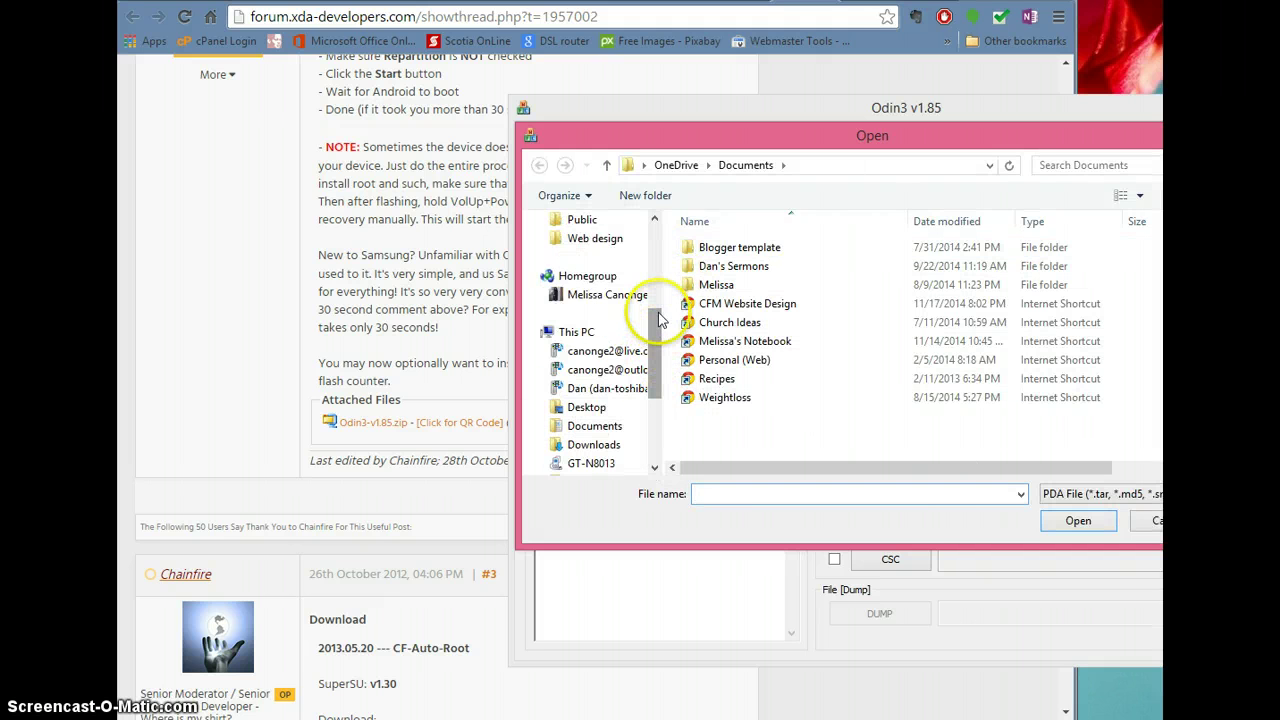
pyautogui.scroll(2, 654, 314)
pyautogui.scroll(3, 658, 318)
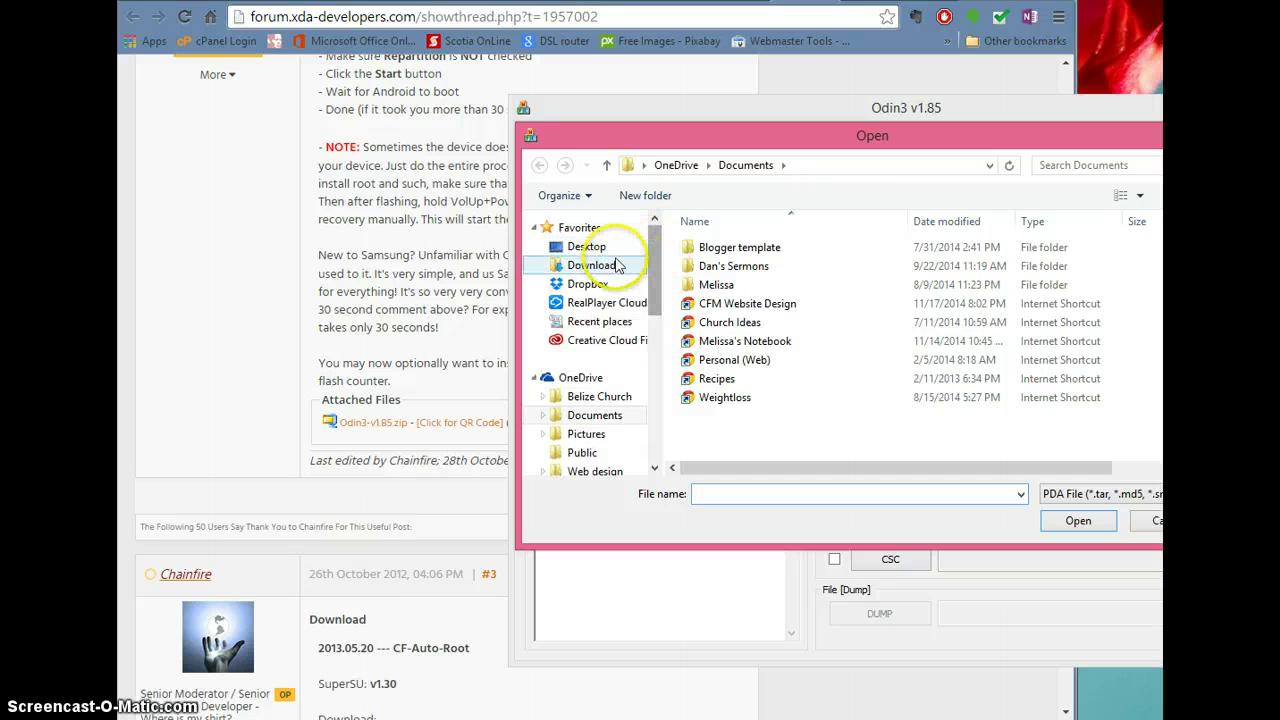
pyautogui.click(638, 268)
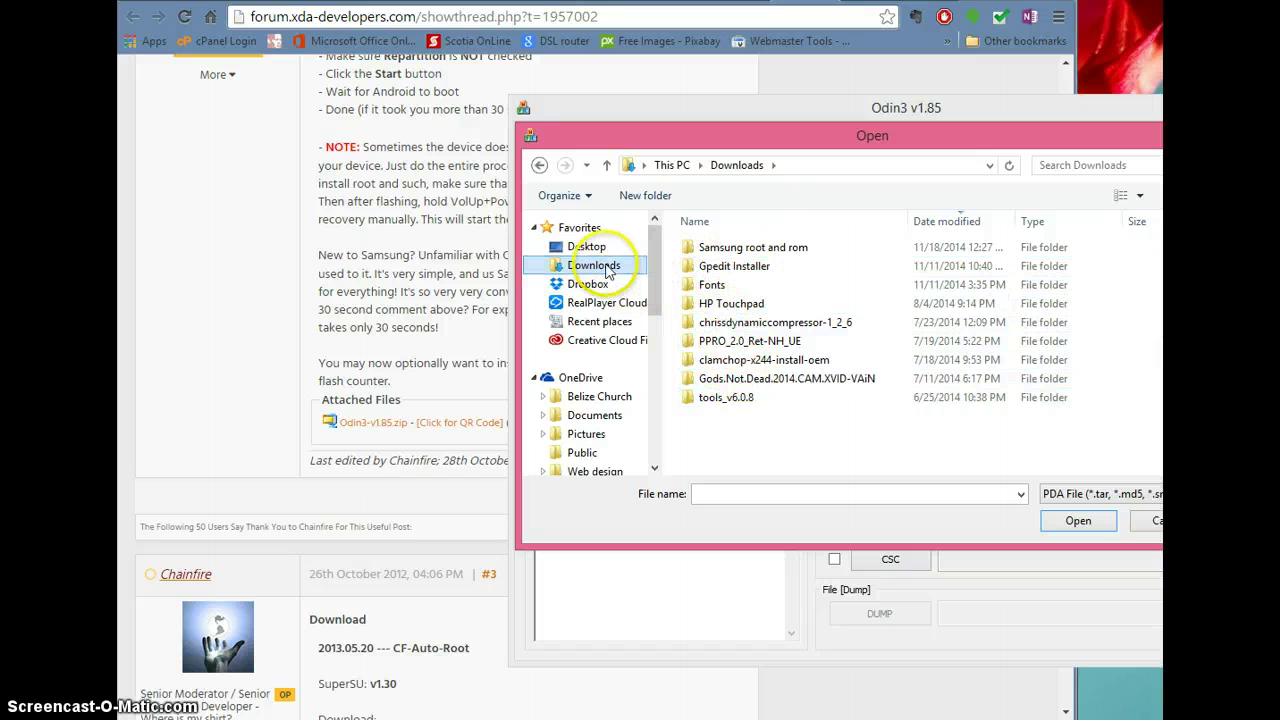
pyautogui.doubleClick(737, 250)
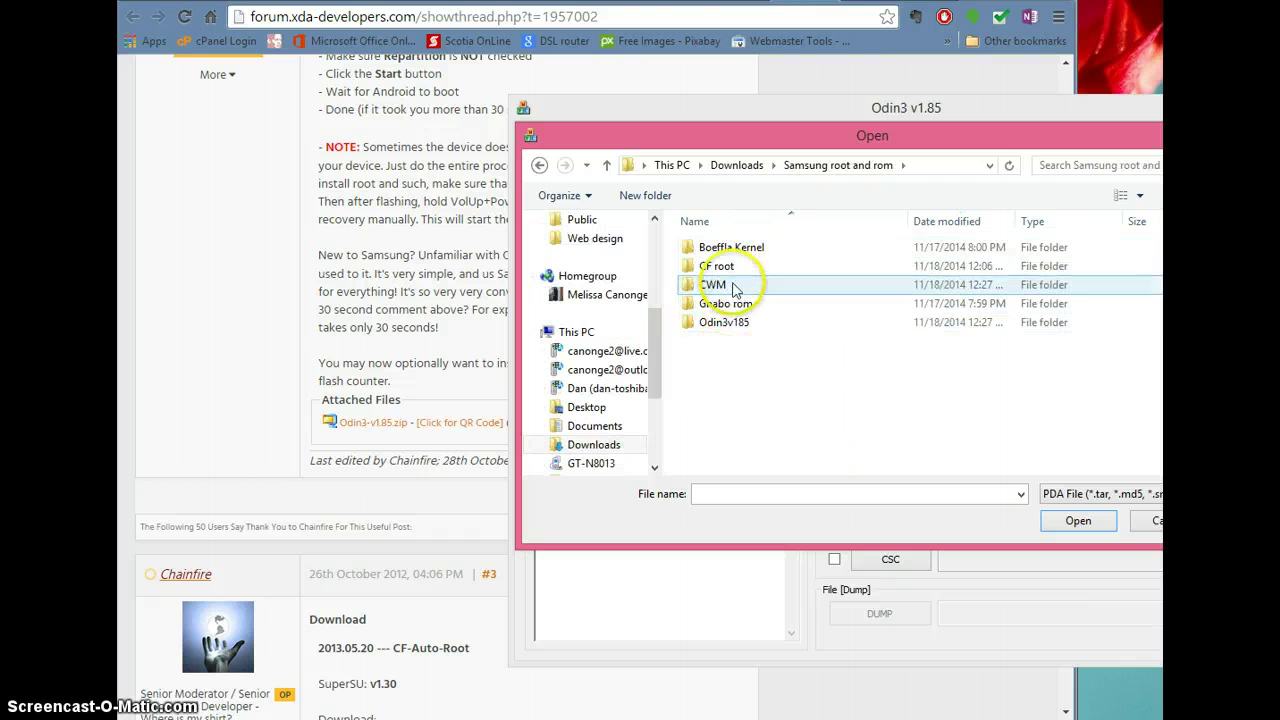
pyautogui.doubleClick(720, 287)
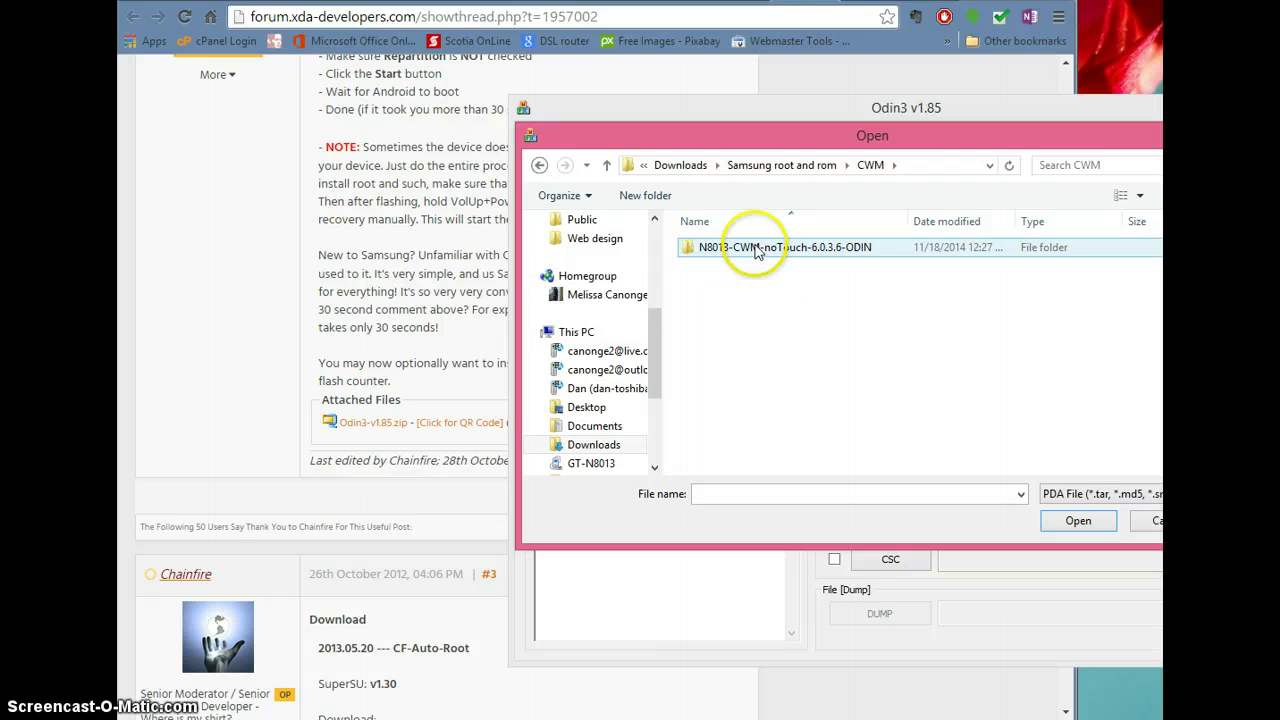
pyautogui.click(757, 250)
pyautogui.doubleClick(757, 250)
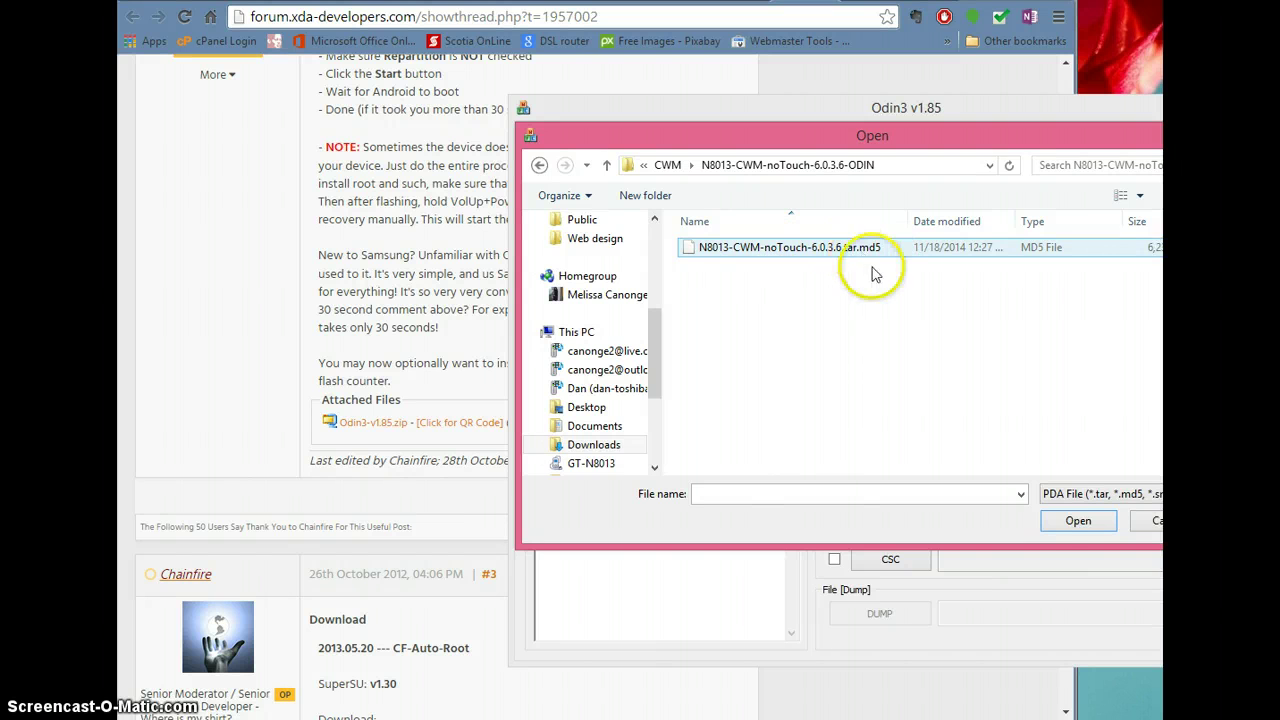
pyautogui.click(1072, 522)
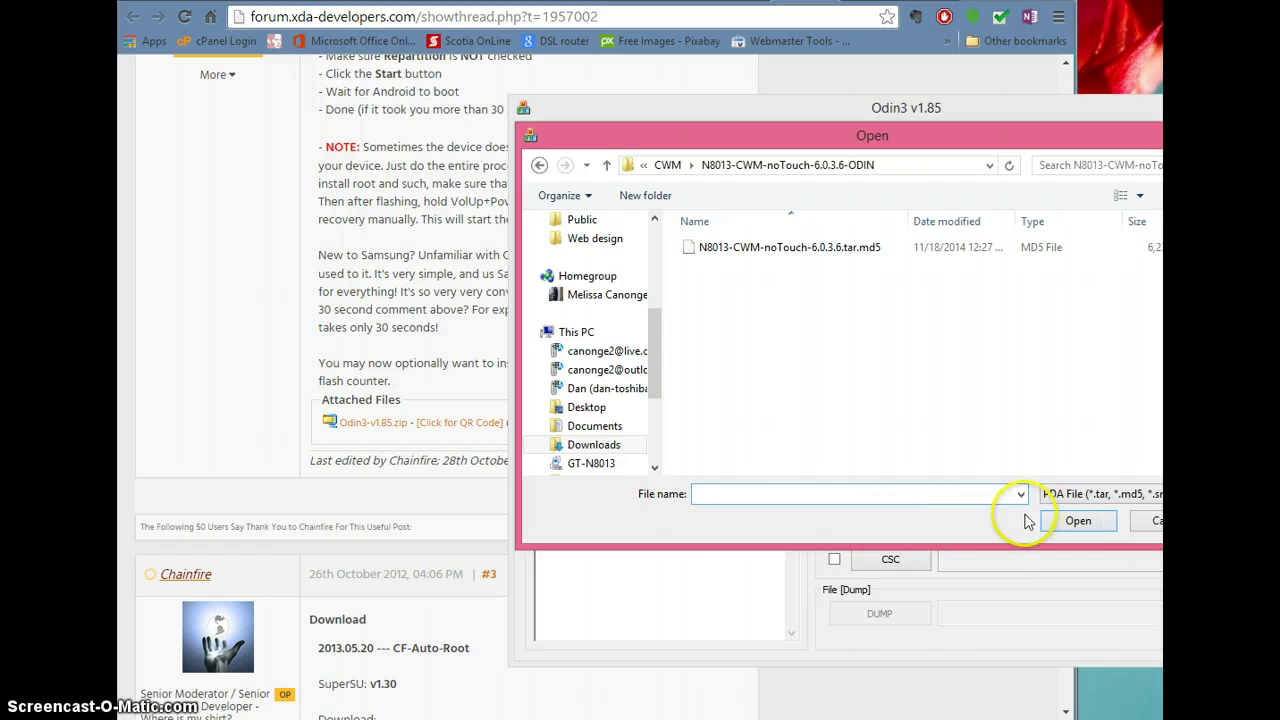
pyautogui.click(749, 247)
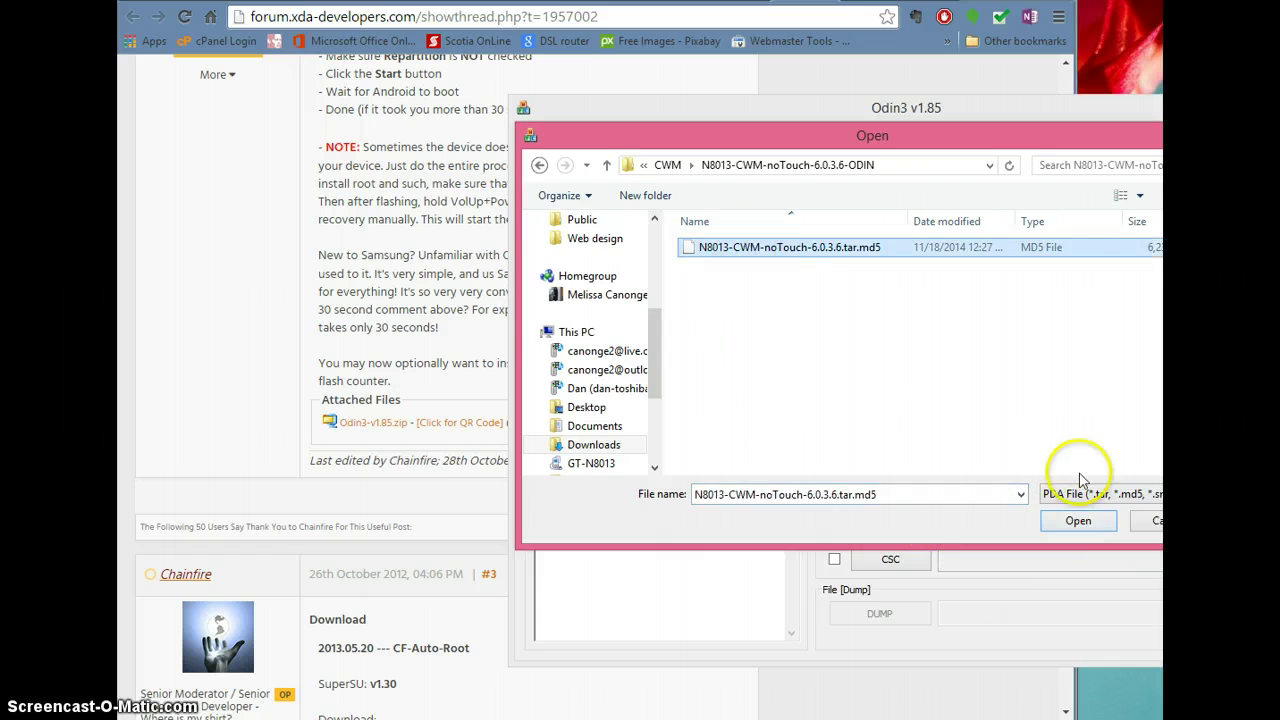
pyautogui.click(1074, 520)
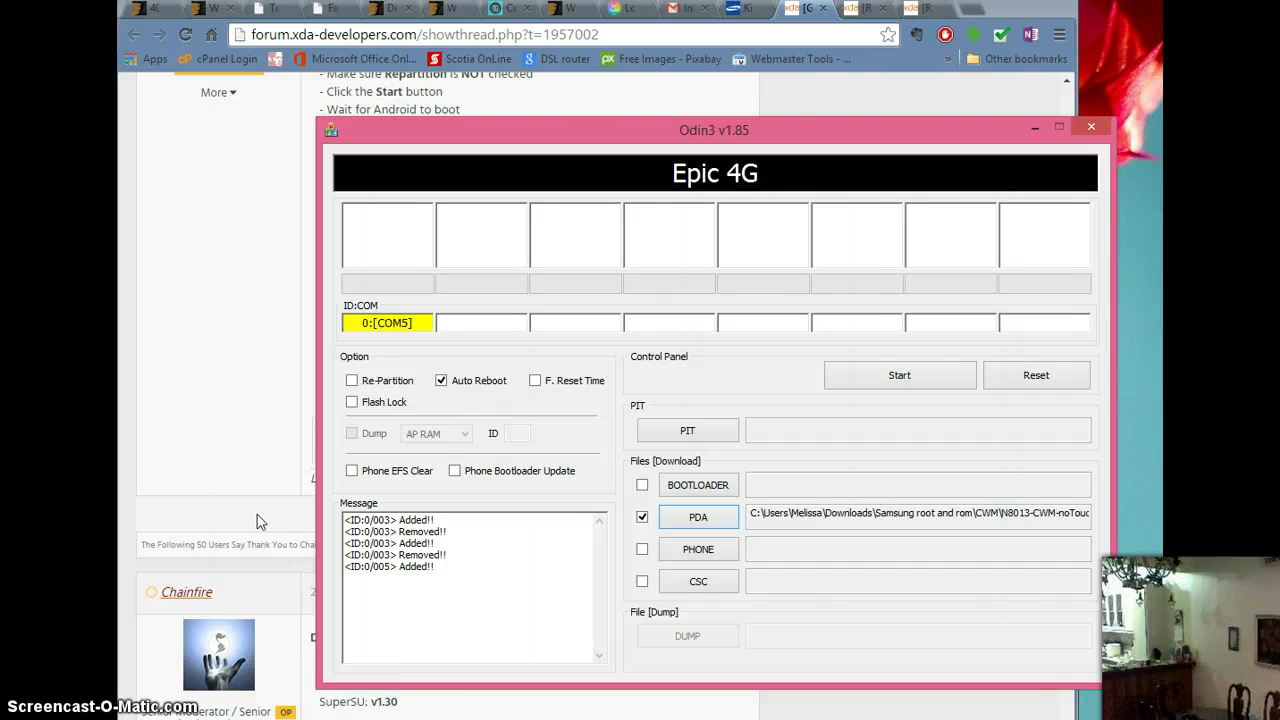
# - Start flashing the CWM recovery file to the connected tablet, and close Odin once the flash is finished
pyautogui.moveTo(700, 130); pyautogui.dragTo(674, 96)
pyautogui.click(870, 345)
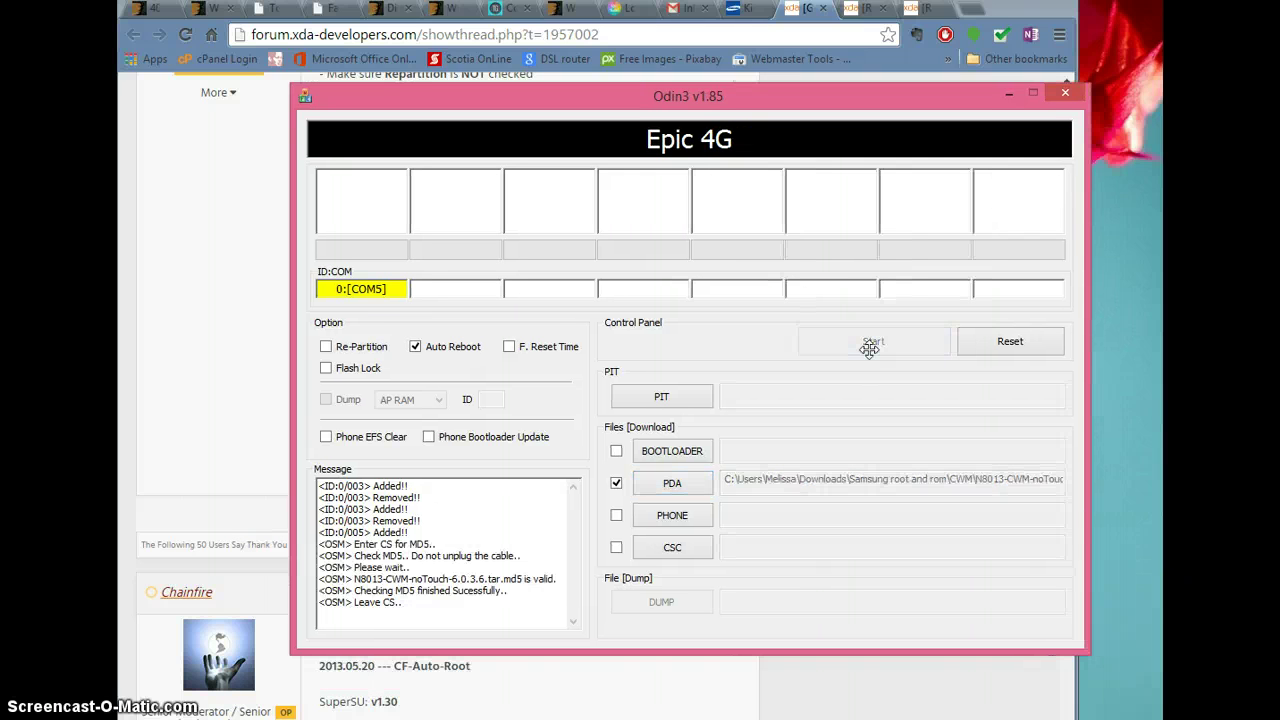
pyautogui.click(870, 345)
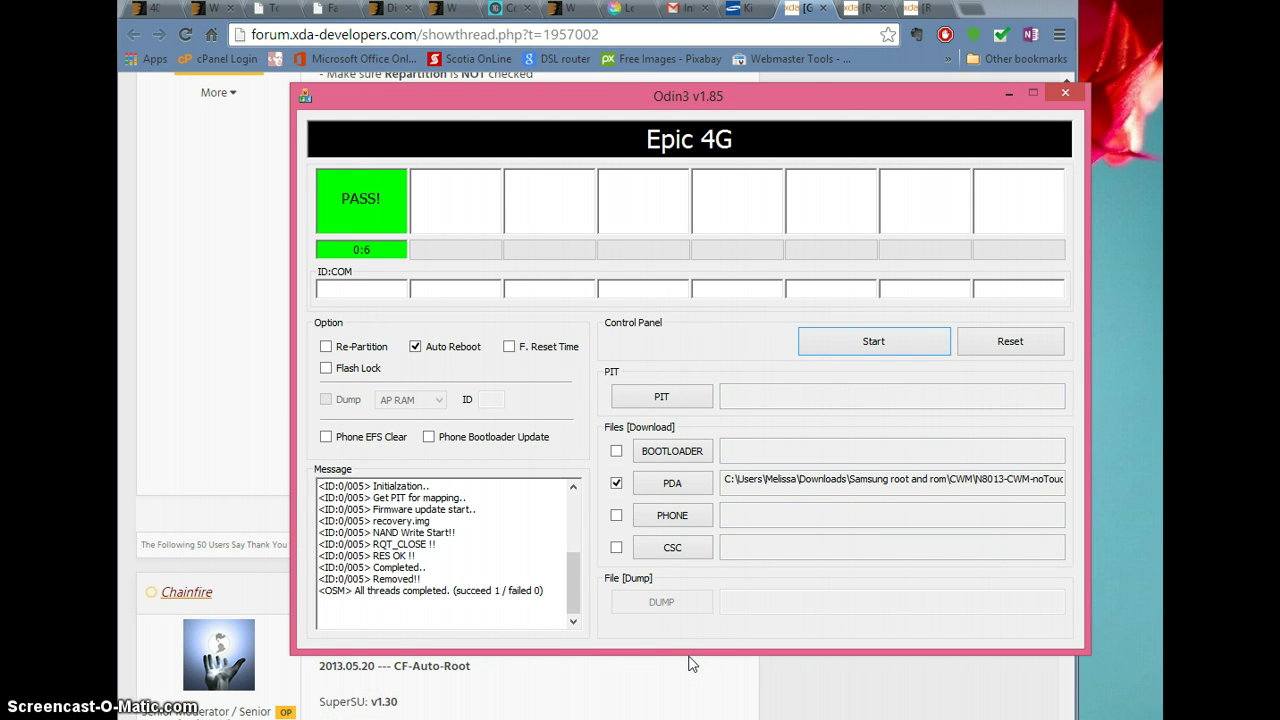
pyautogui.click(1065, 92)
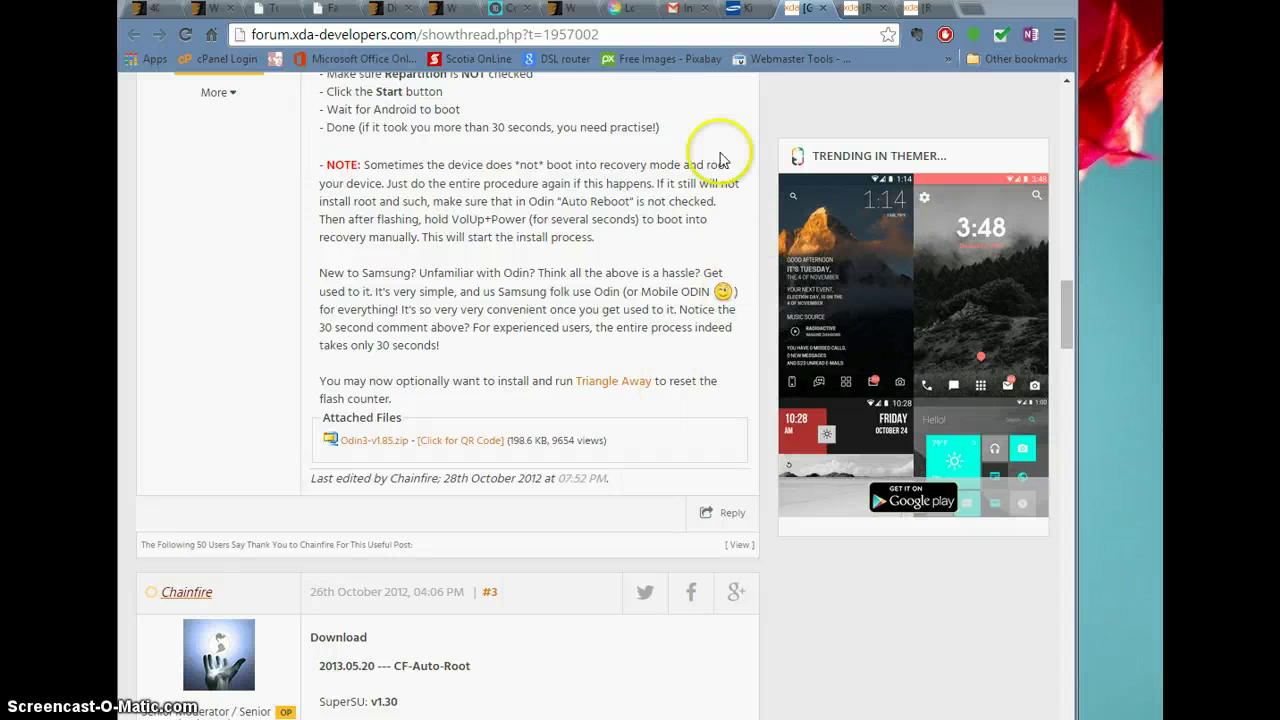
# - Switch to the Gnabo Rom V7 thread and examine its features, the installation instructions for N801x and the download links
pyautogui.click(852, 10)
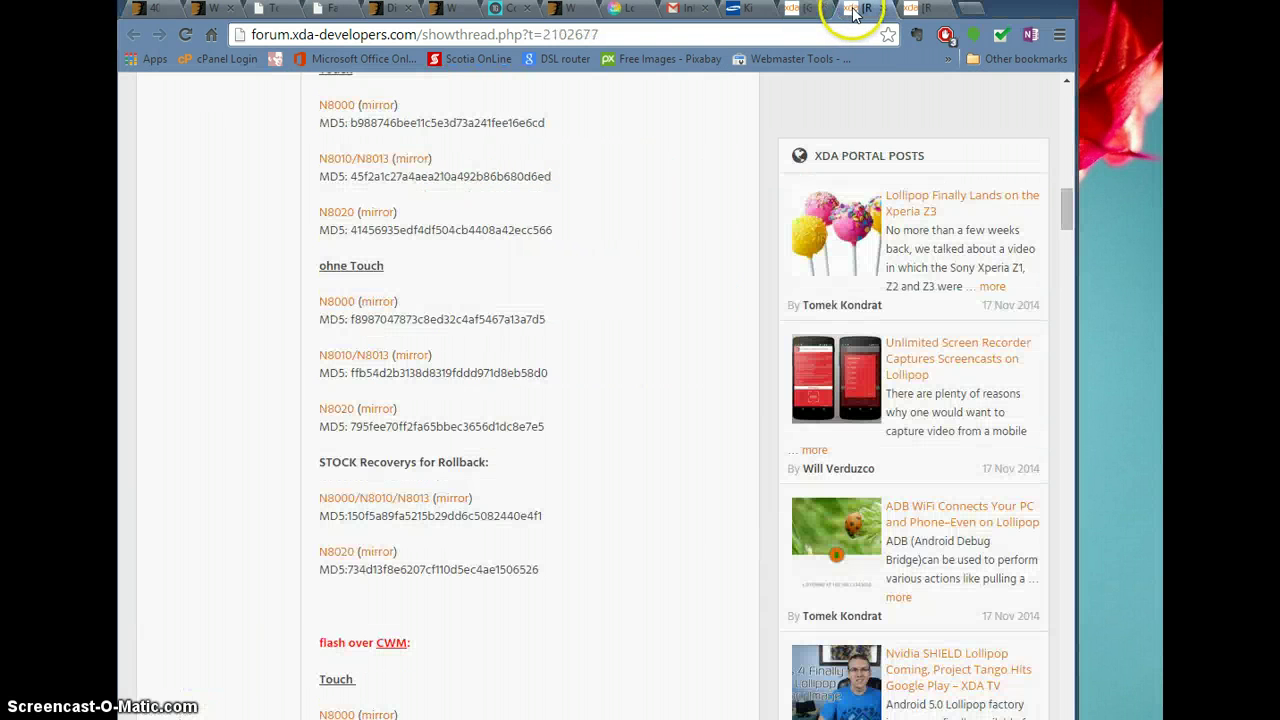
pyautogui.click(909, 12)
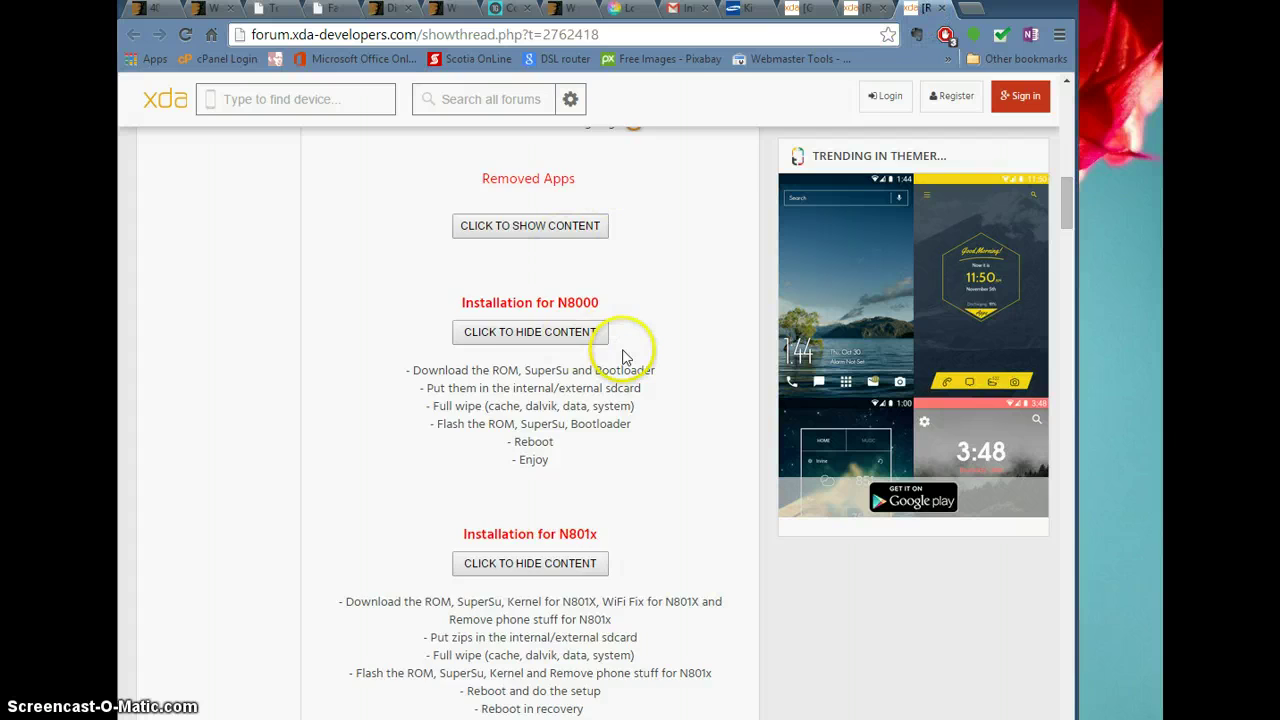
pyautogui.scroll(9, 623, 350)
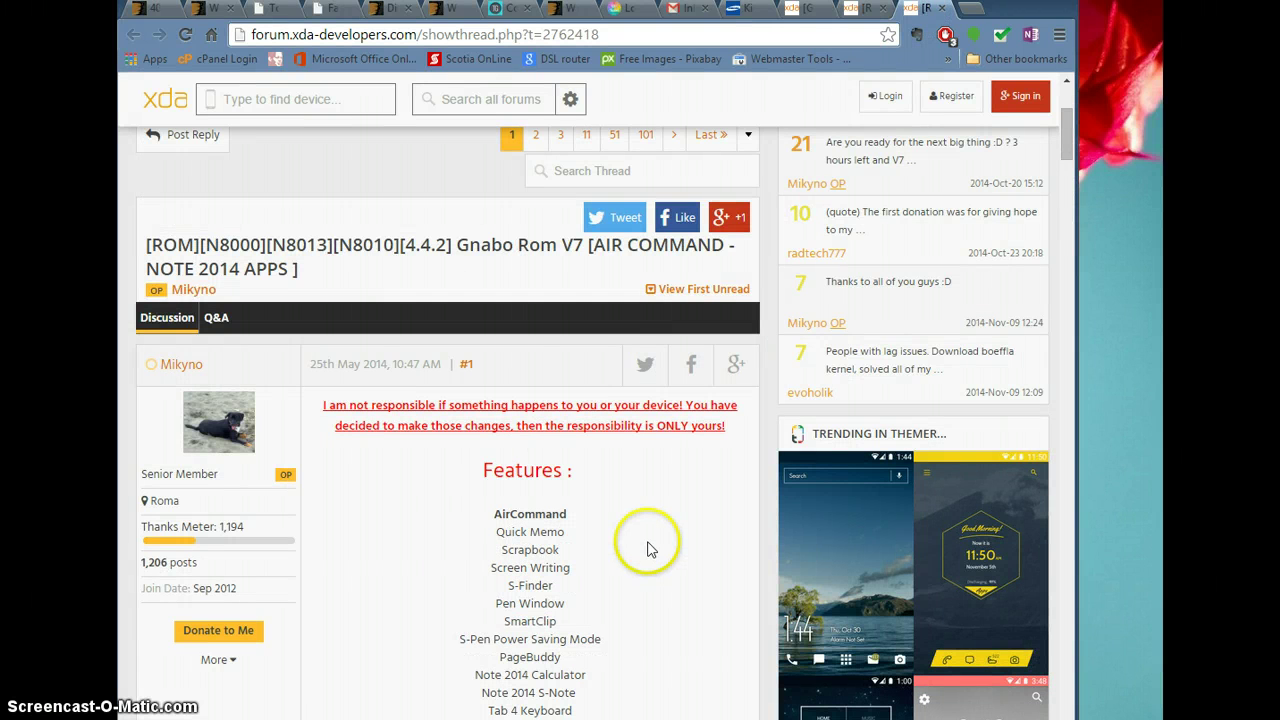
pyautogui.scroll(-1, 647, 548)
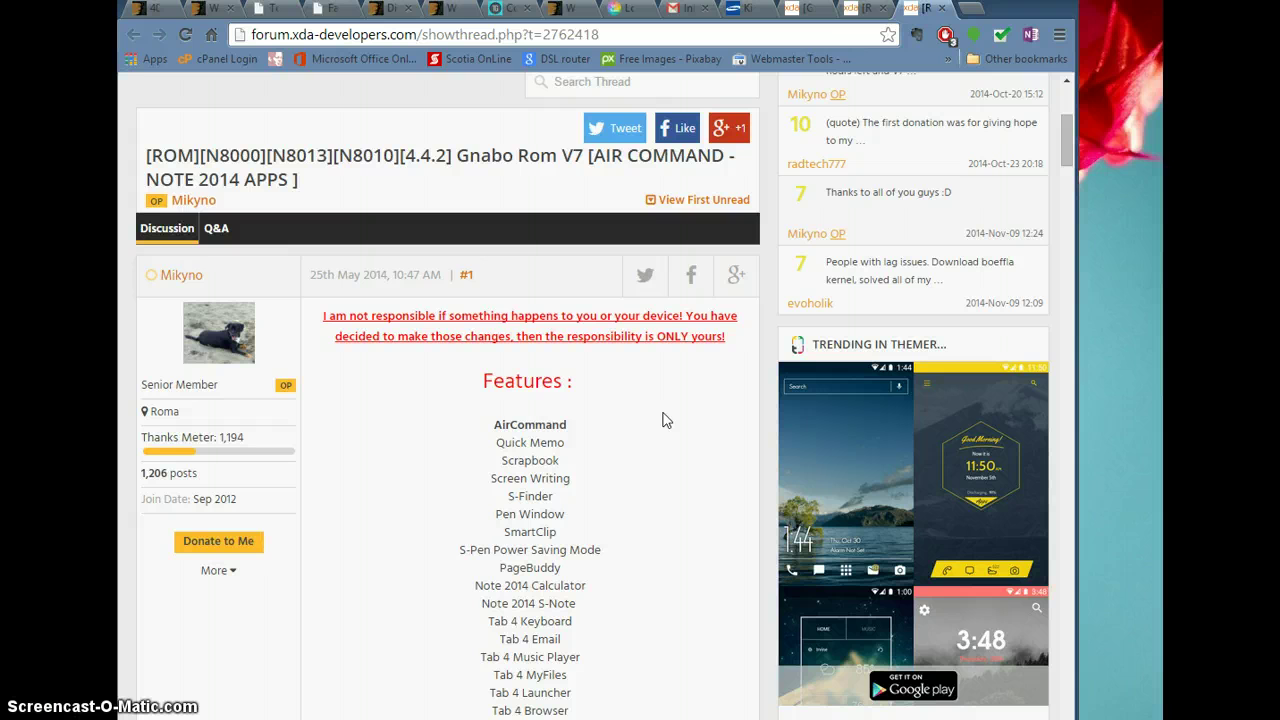
pyautogui.scroll(-6, 663, 420)
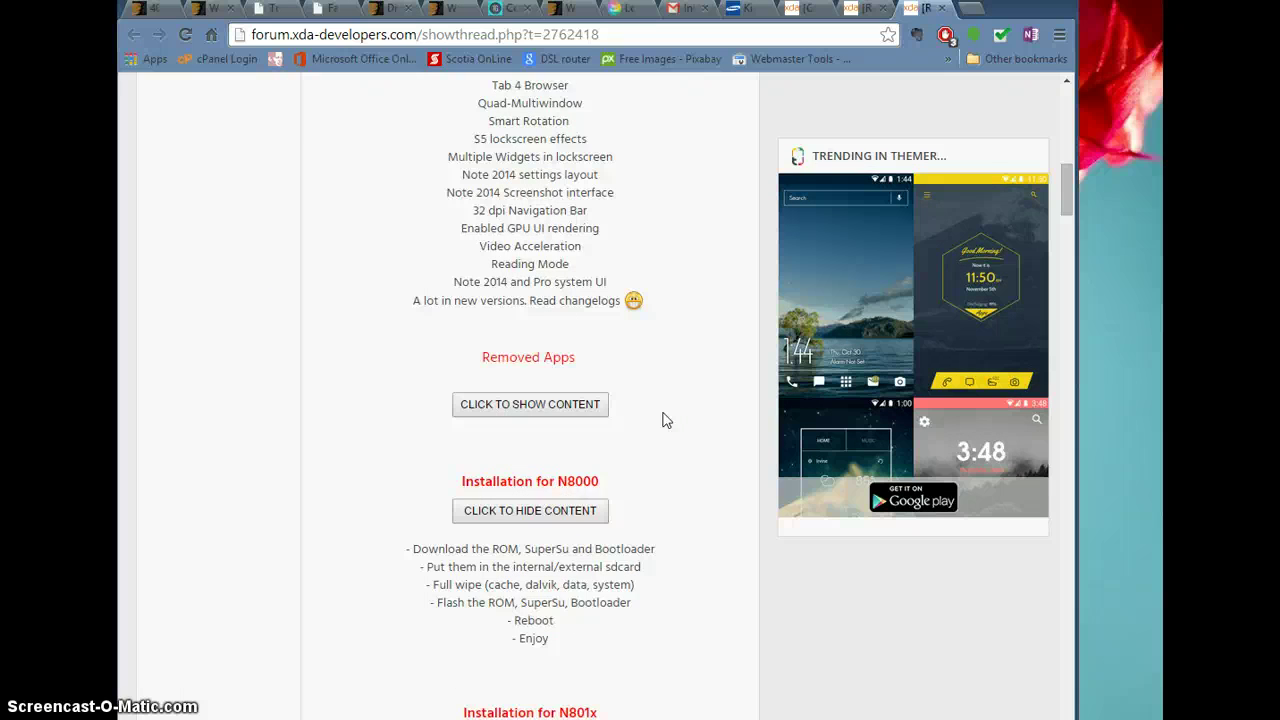
pyautogui.scroll(3, 663, 420)
pyautogui.scroll(-5, 663, 420)
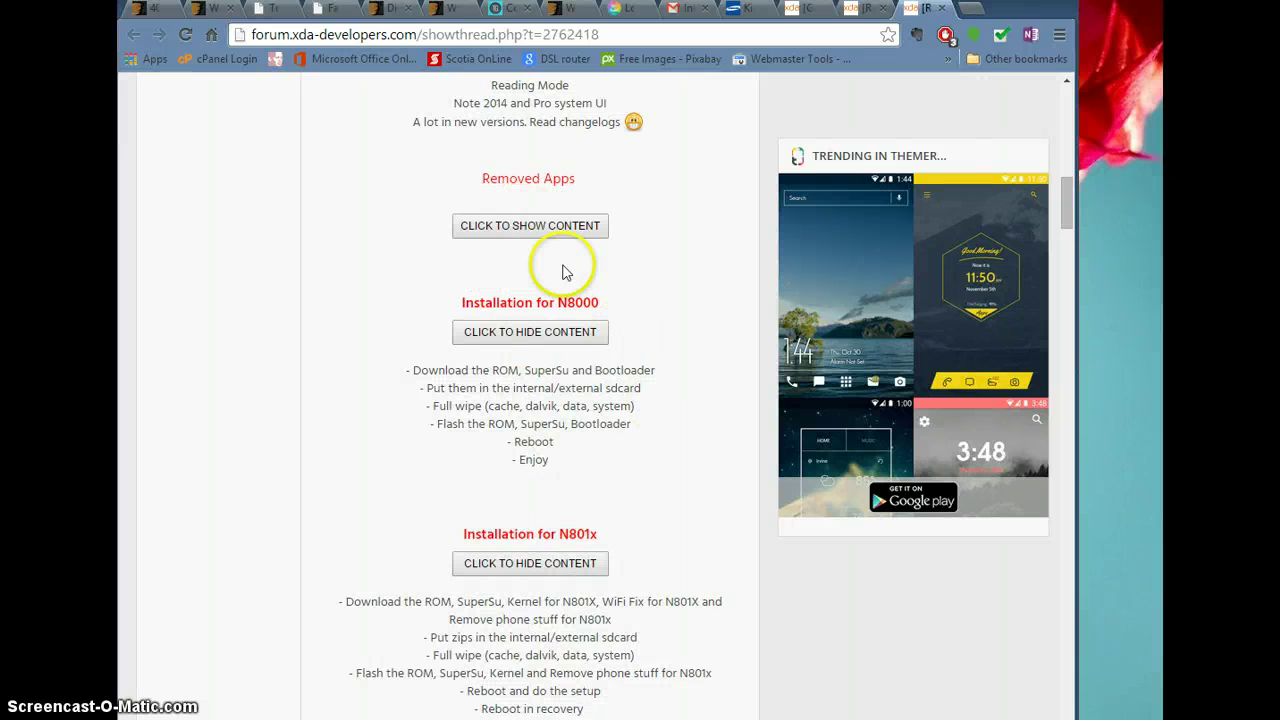
pyautogui.scroll(-2, 645, 302)
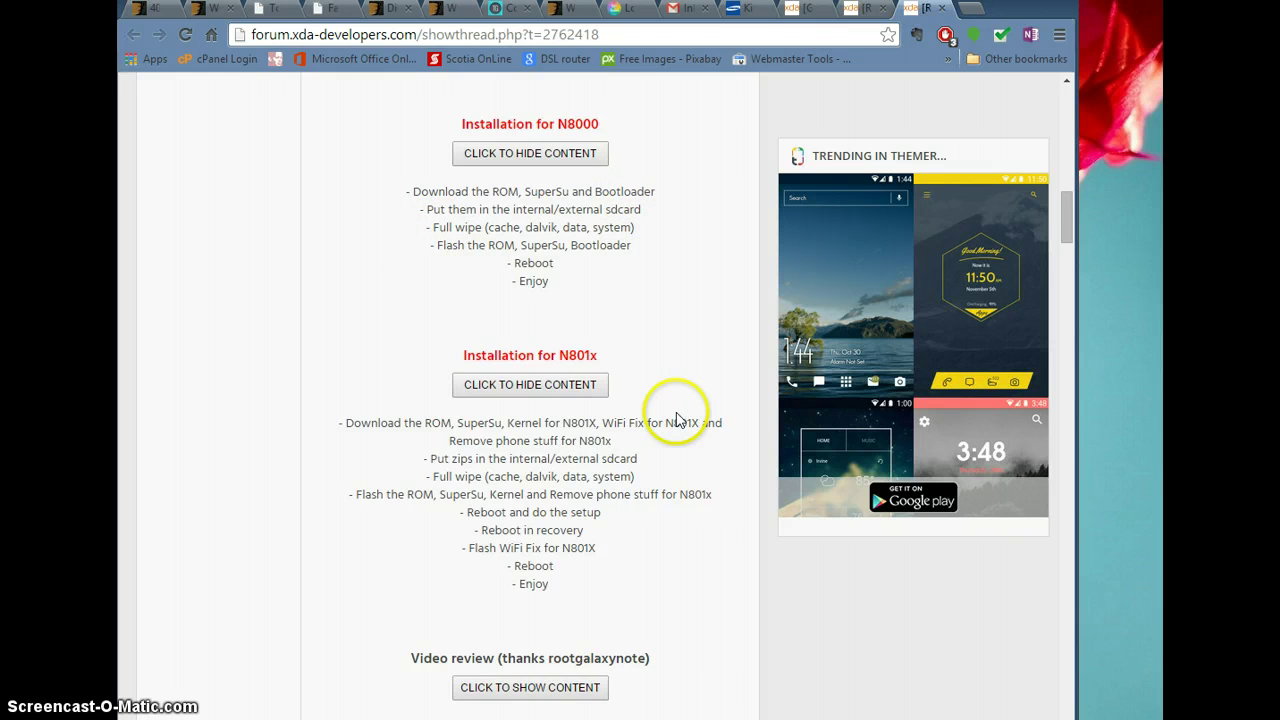
pyautogui.scroll(-1, 677, 415)
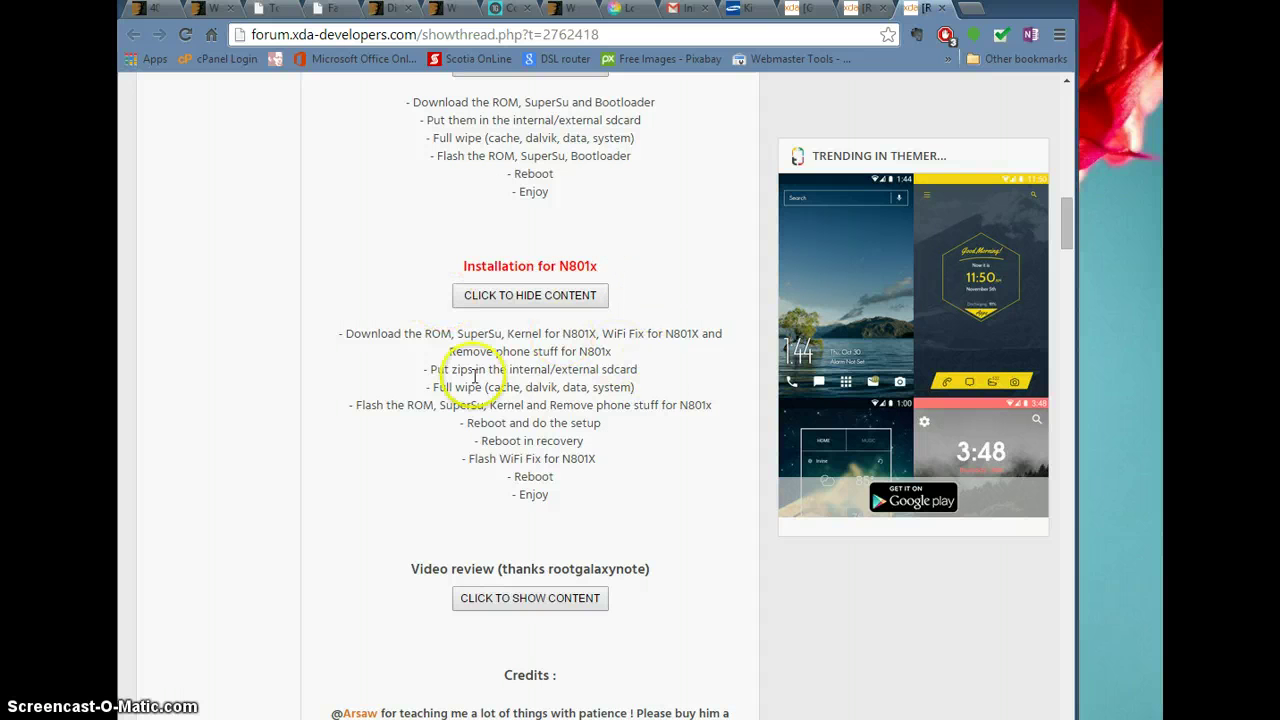
pyautogui.scroll(-15, 615, 445)
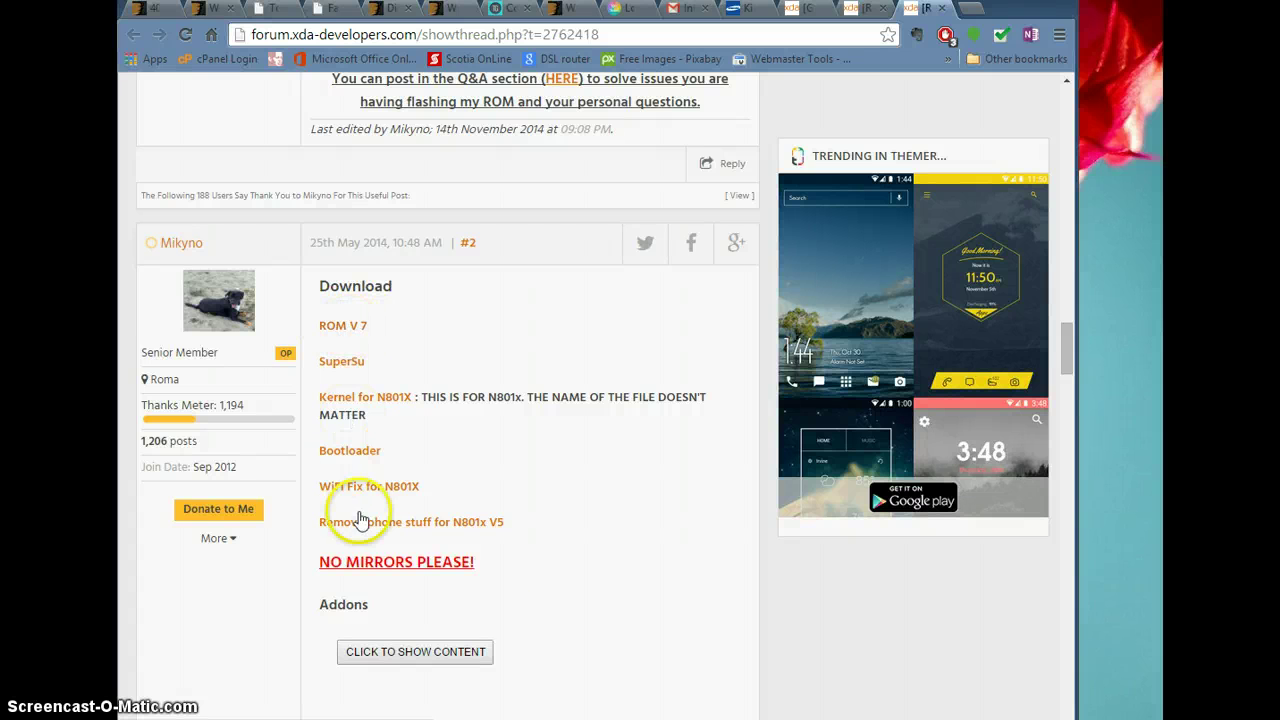
# - Open the Gnabo rom folder inside Samsung root and rom, and move its window aside to uncover the thread's download list
pyautogui.moveTo(727, 690)
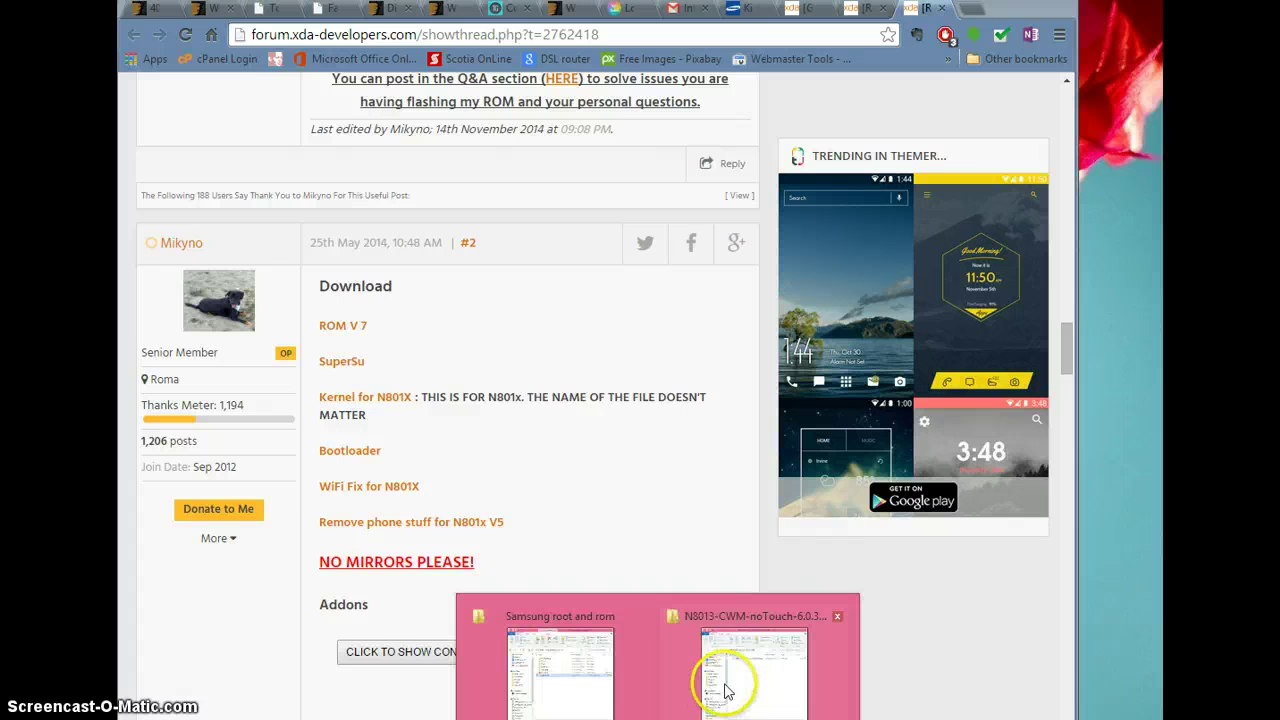
pyautogui.click(720, 617)
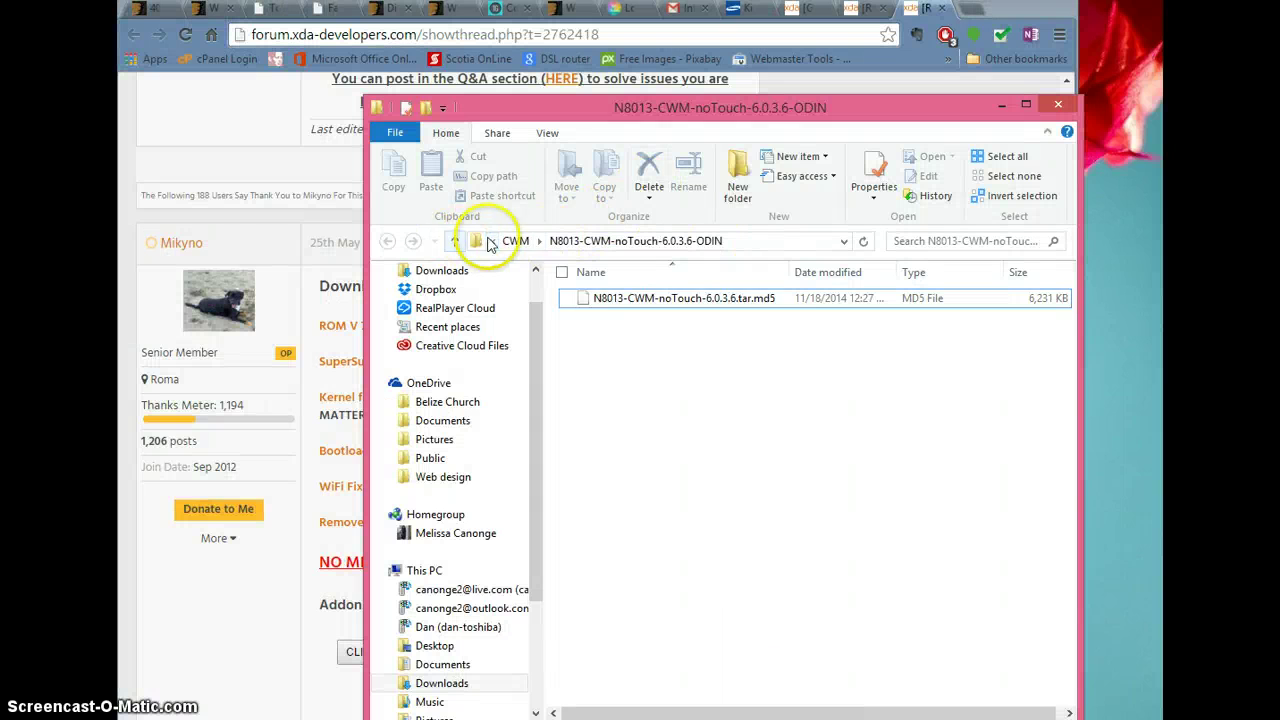
pyautogui.click(515, 241)
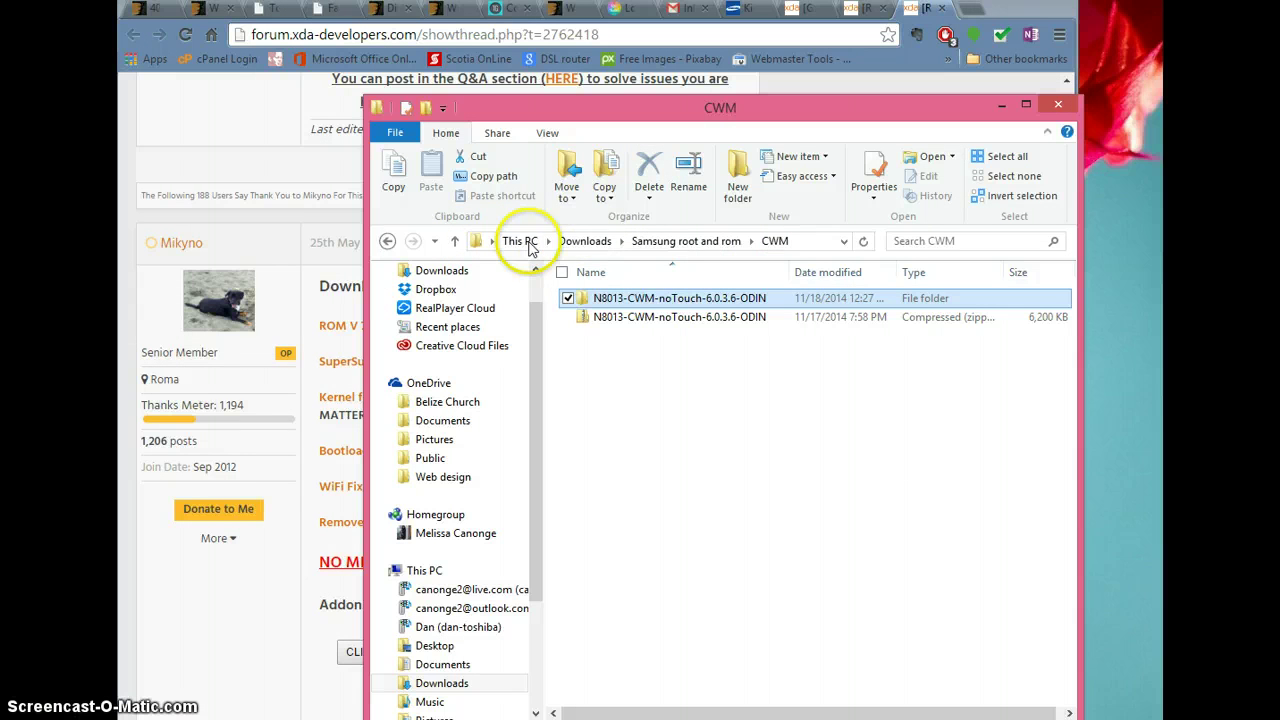
pyautogui.click(662, 241)
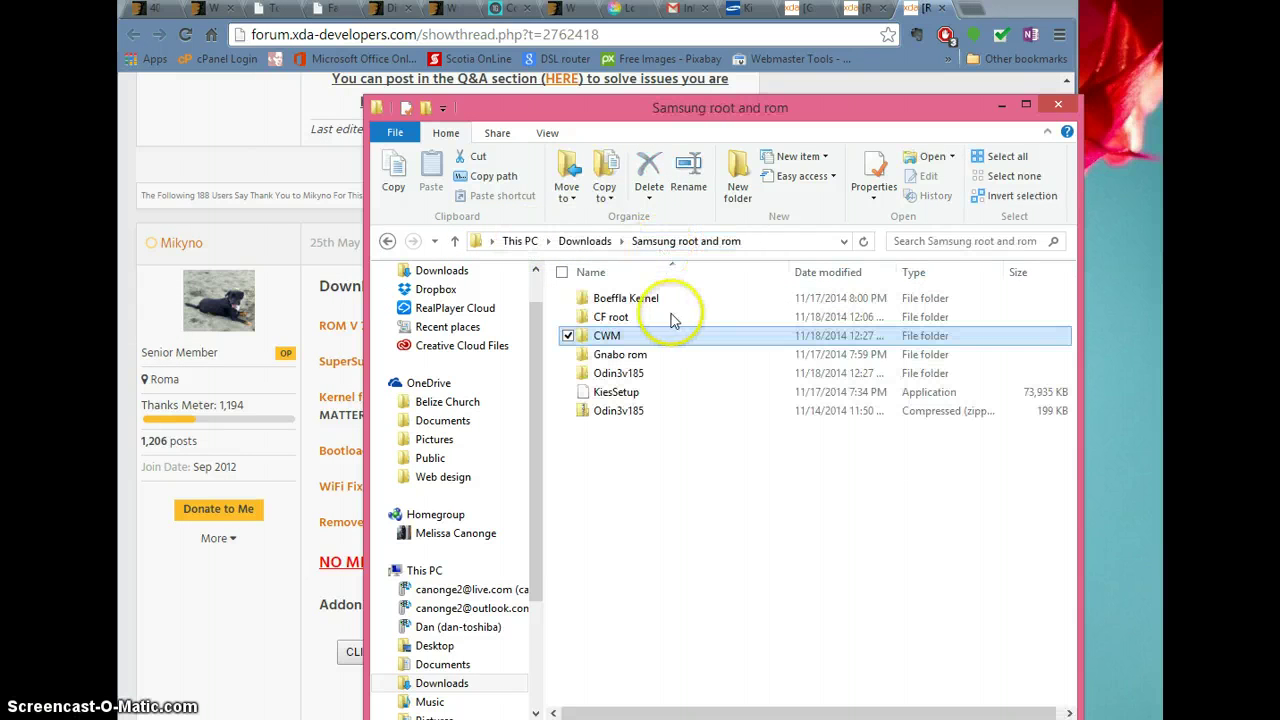
pyautogui.click(630, 362)
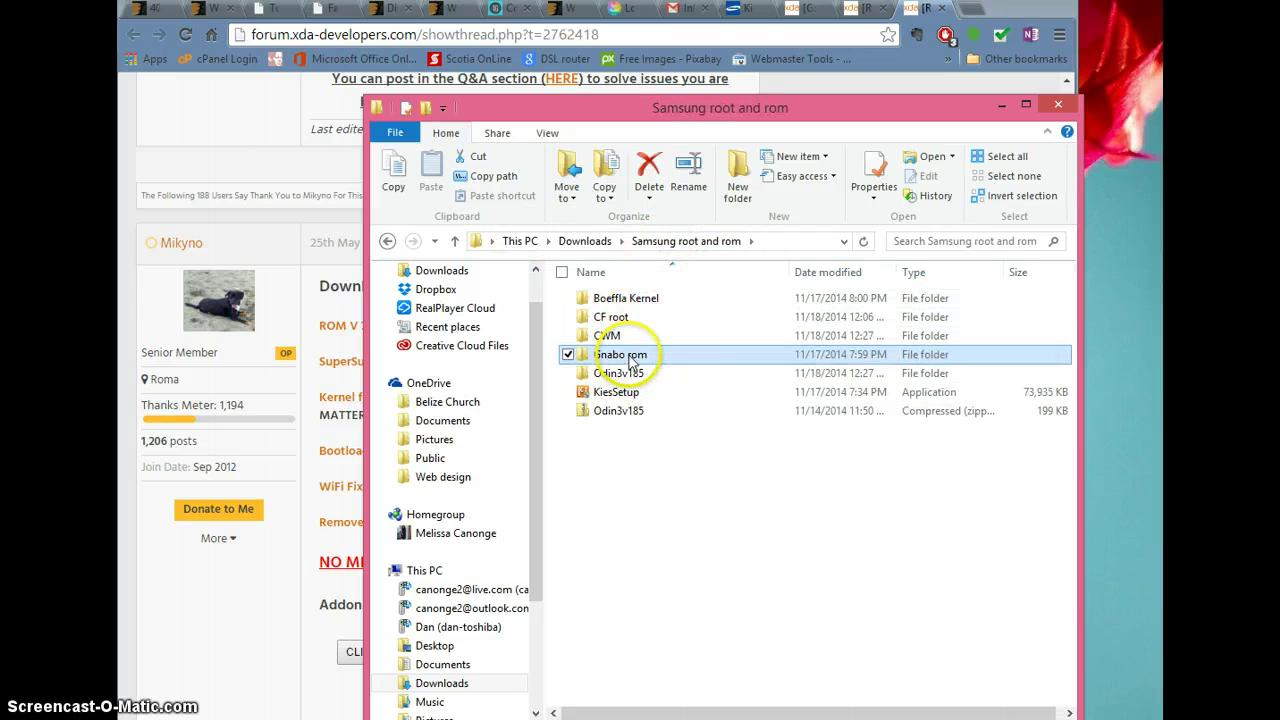
pyautogui.doubleClick(630, 358)
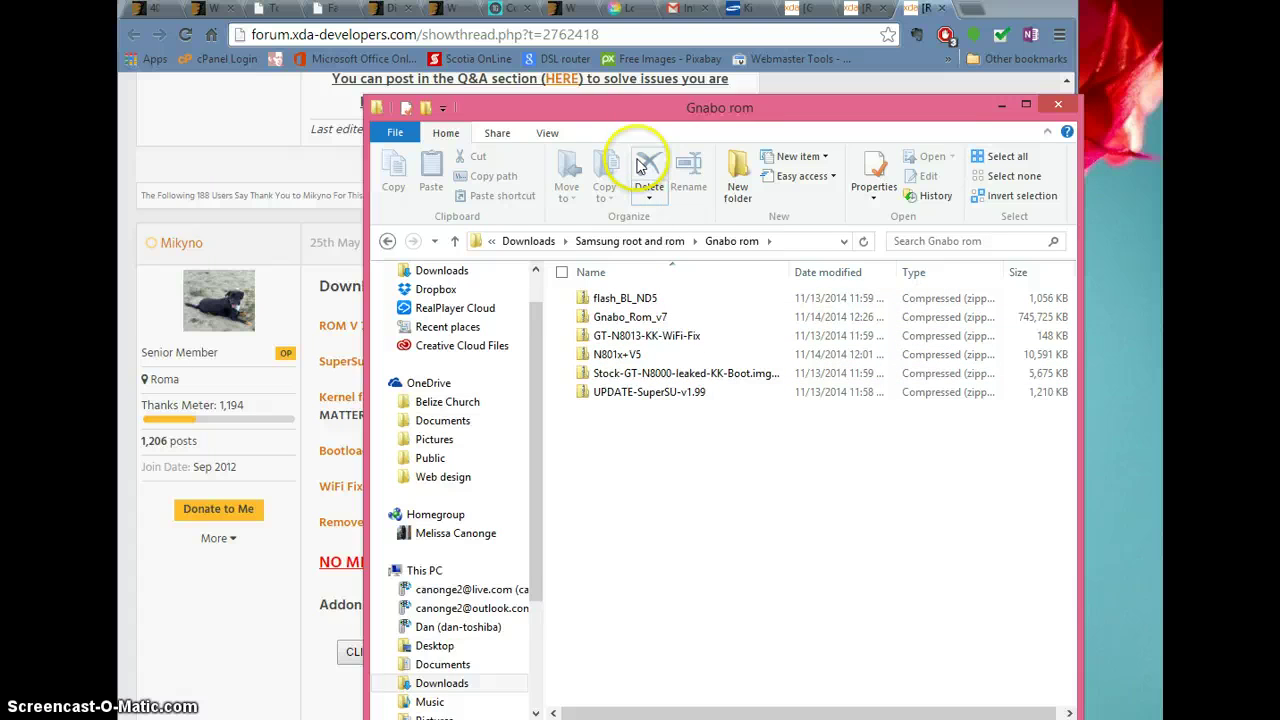
pyautogui.moveTo(636, 118); pyautogui.dragTo(831, 121)
# - Bring up the other Samsung root and rom window, place it beside the Gnabo rom window, and browse to the GT-N8013 device under This PC
pyautogui.moveTo(600, 715)
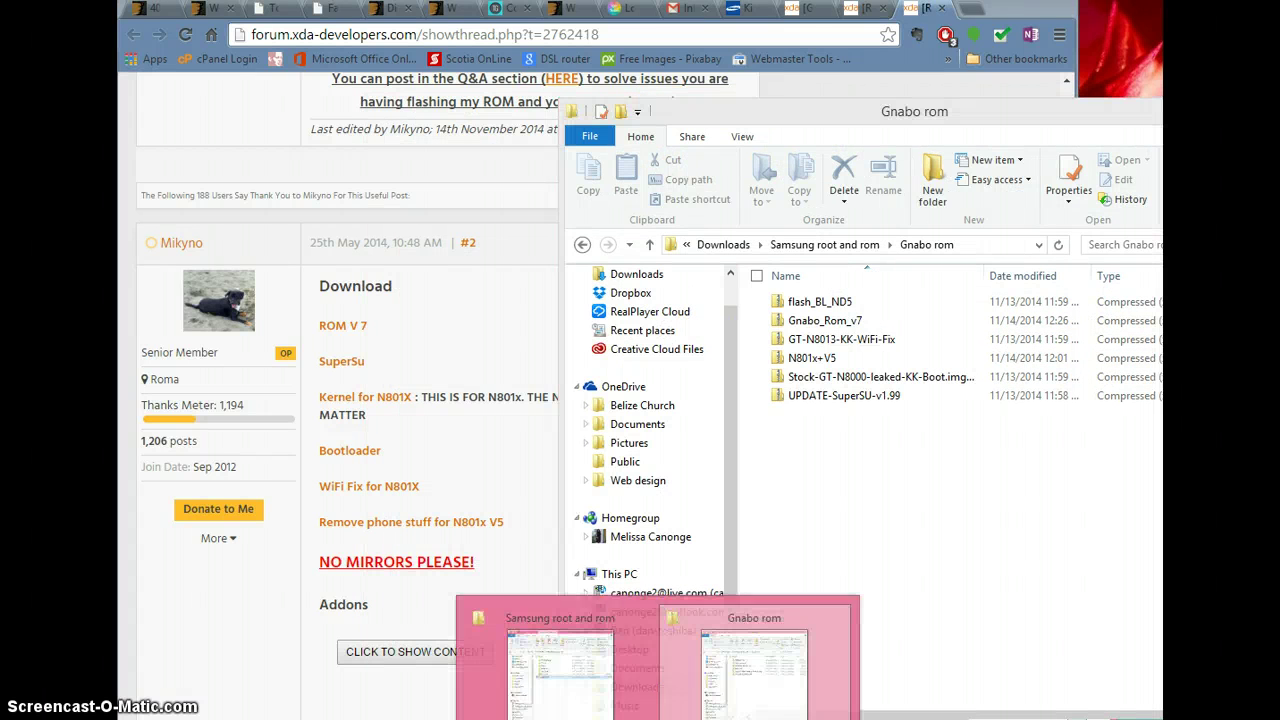
pyautogui.click(586, 621)
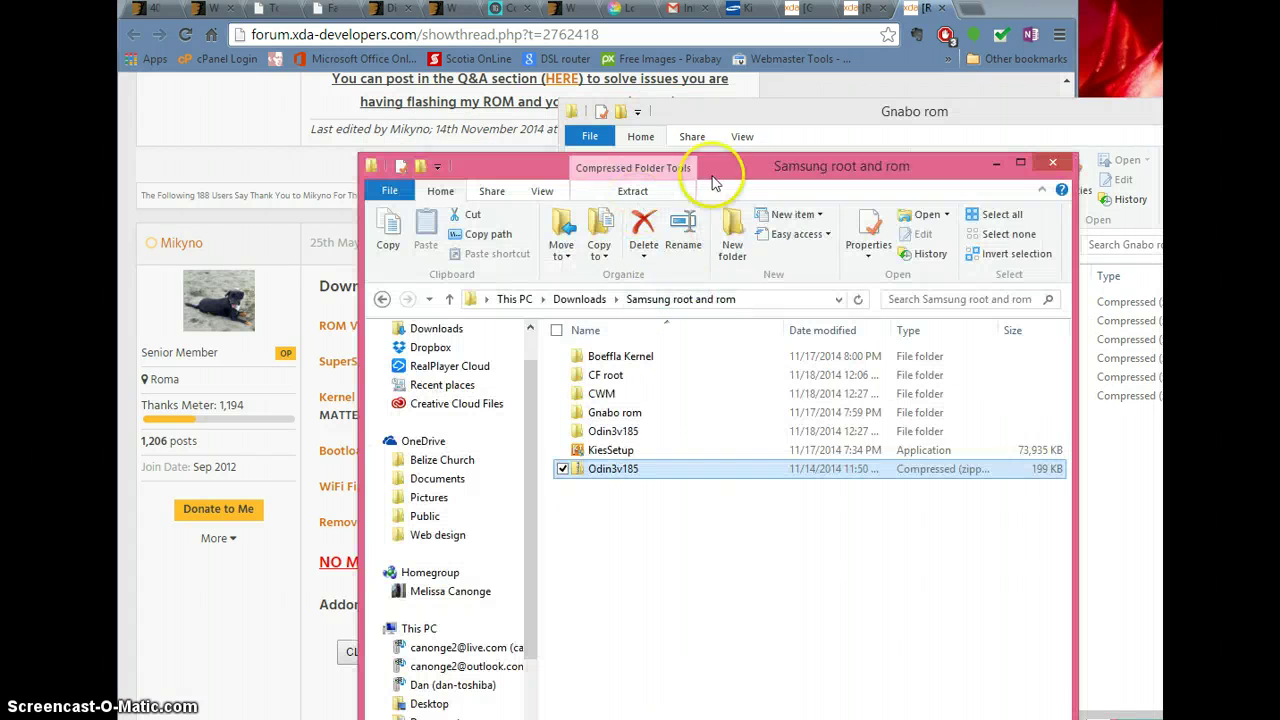
pyautogui.scroll(-2, 525, 520)
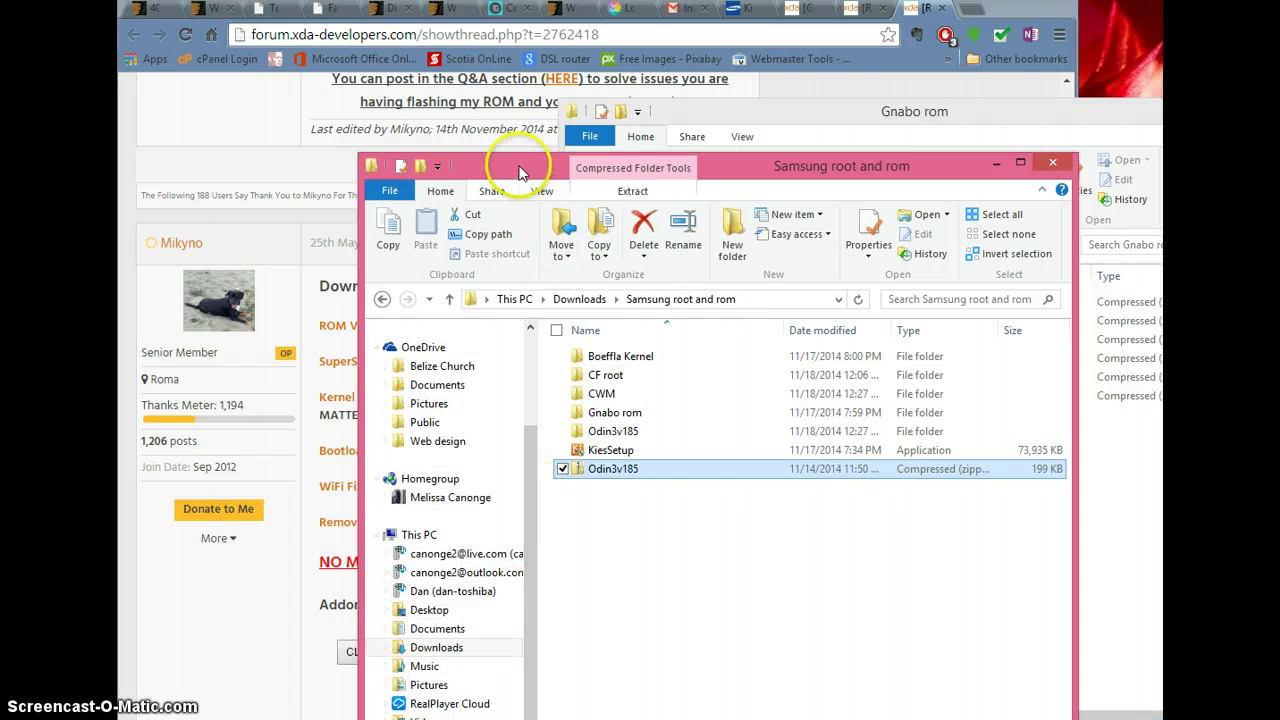
pyautogui.moveTo(514, 163); pyautogui.dragTo(497, 81)
pyautogui.scroll(-1, 520, 492)
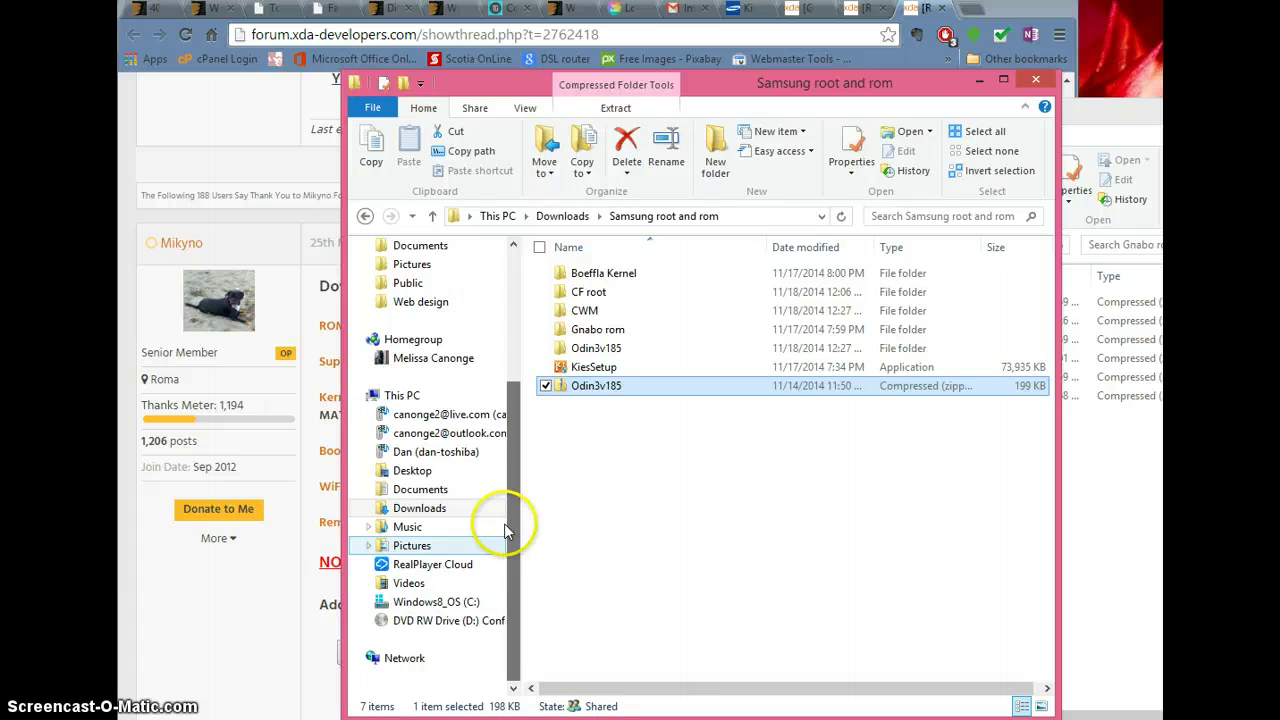
pyautogui.click(400, 395)
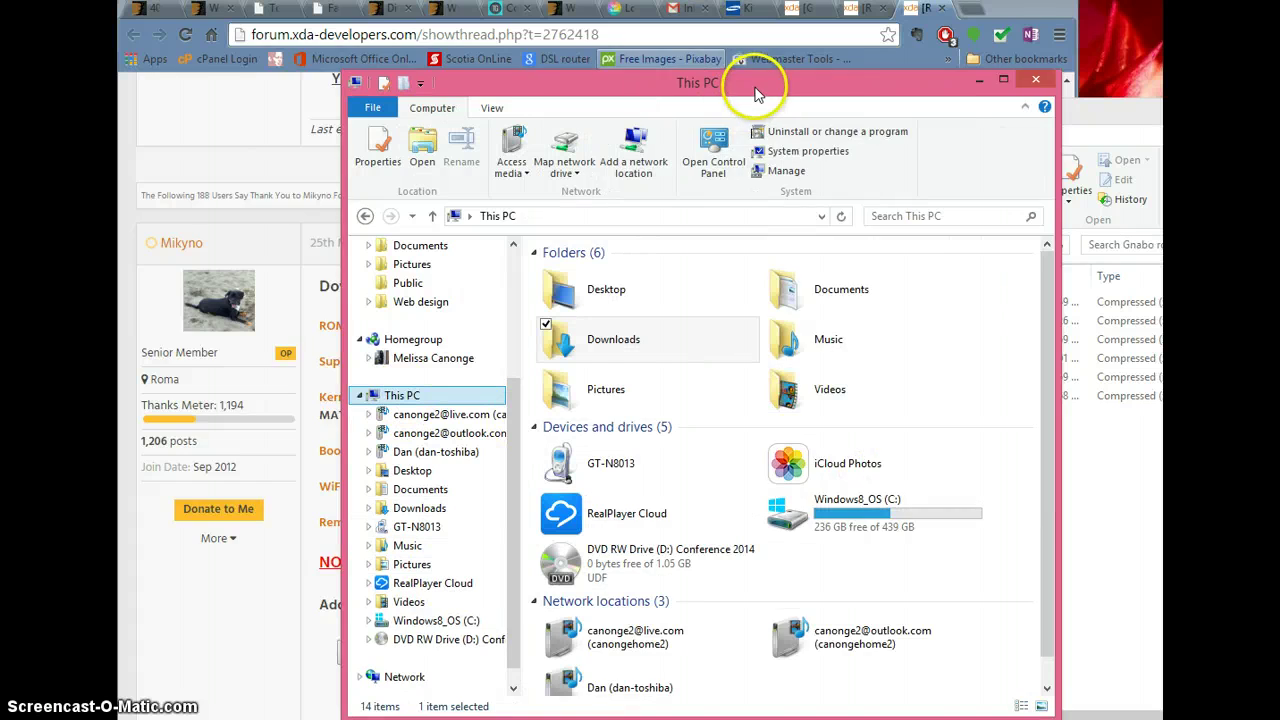
pyautogui.moveTo(757, 77); pyautogui.dragTo(610, 67)
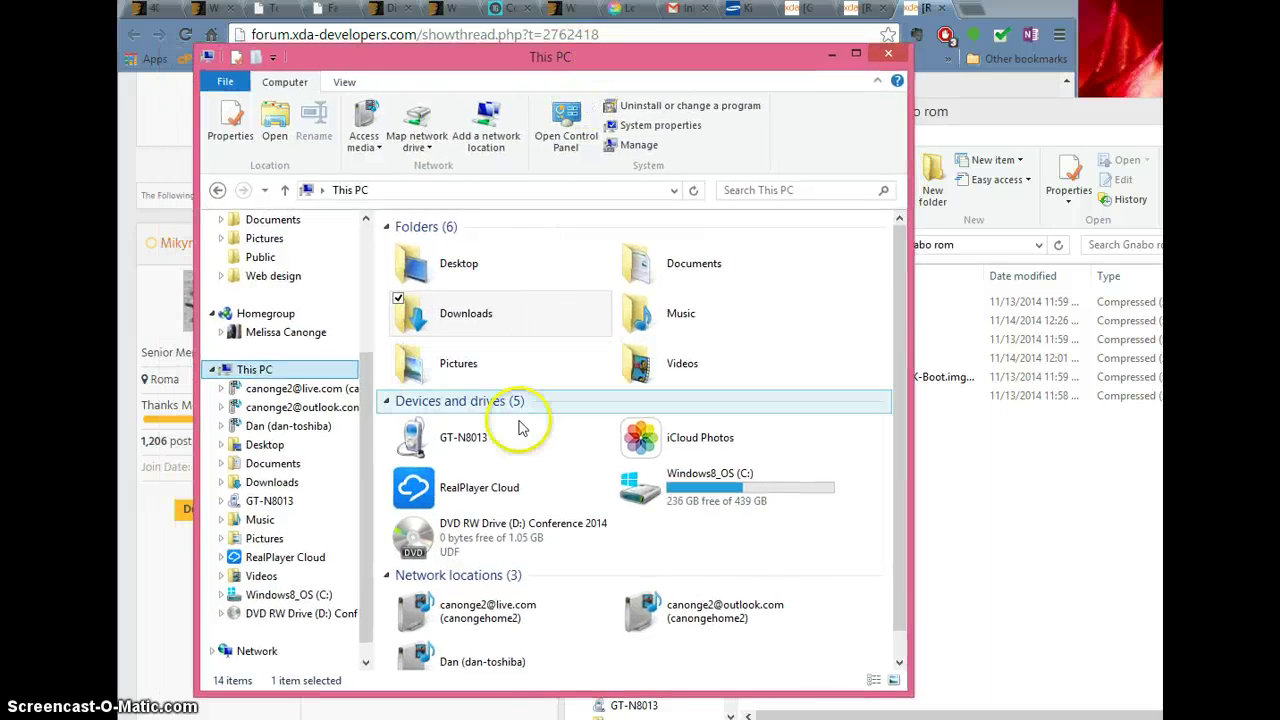
pyautogui.doubleClick(462, 445)
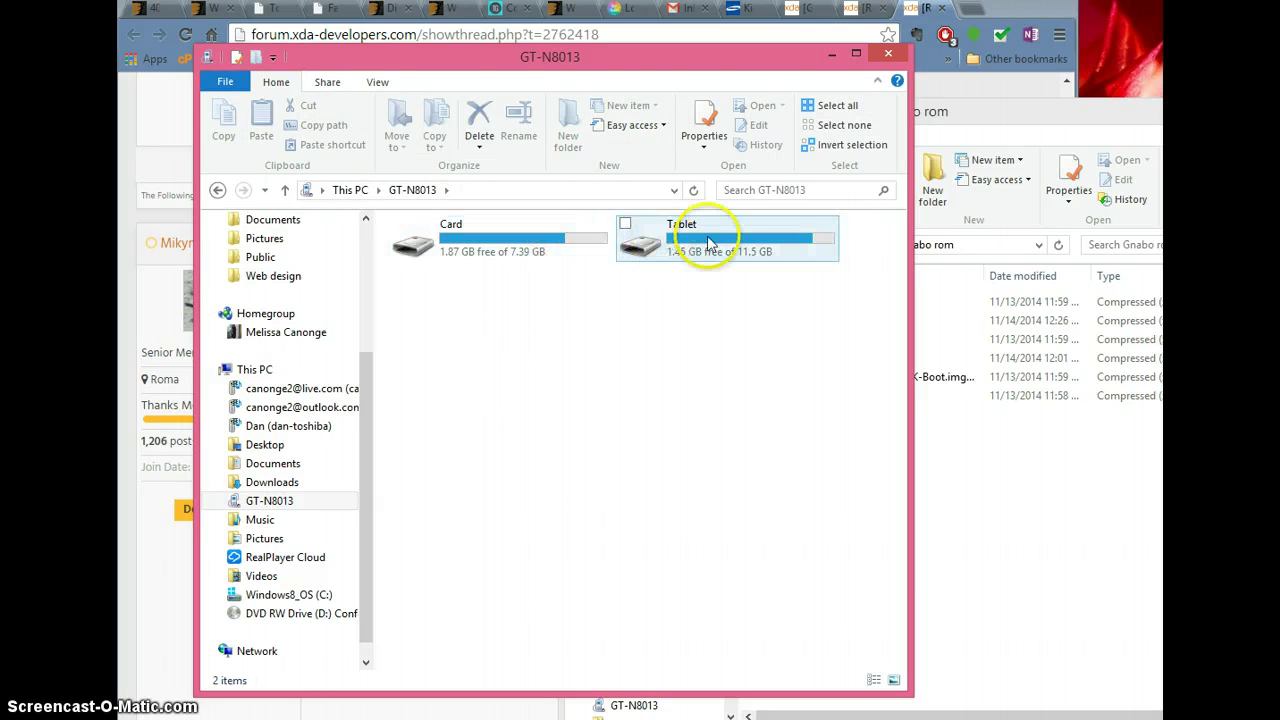
# - Open the Card storage of the GT-N8013 and arrange its window beside the Gnabo rom window
pyautogui.doubleClick(487, 253)
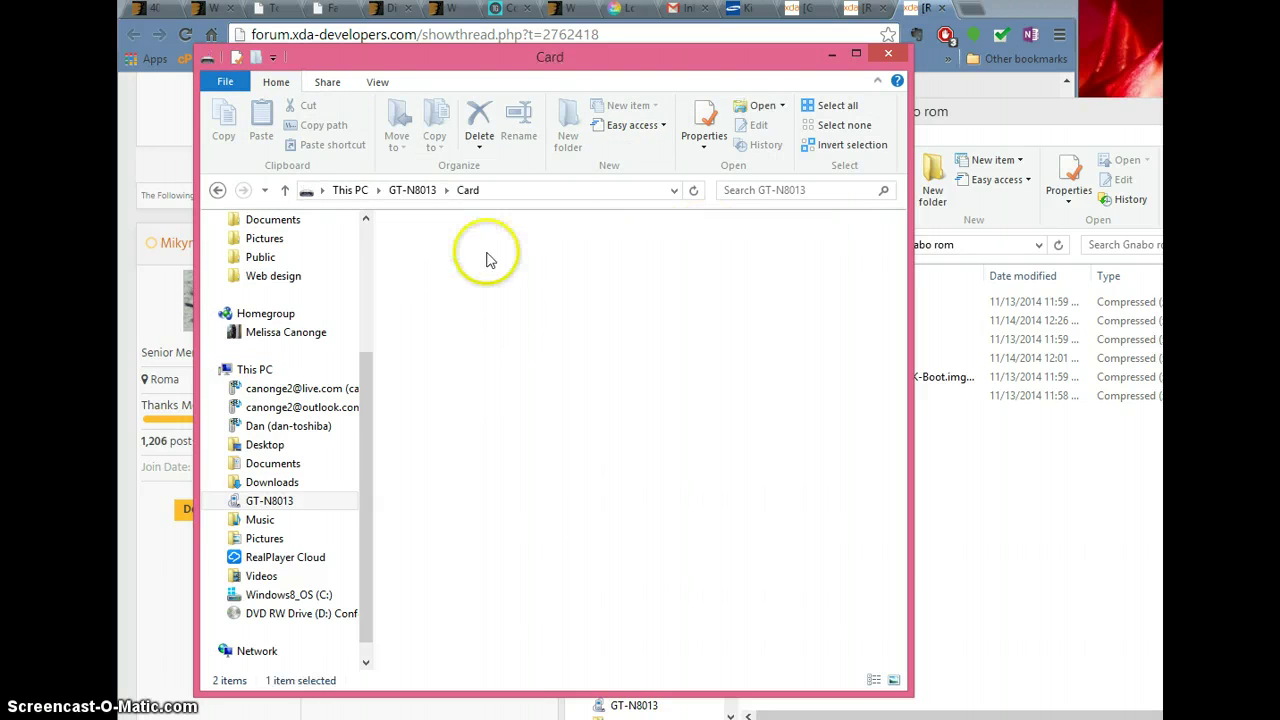
pyautogui.moveTo(730, 70); pyautogui.dragTo(668, 92)
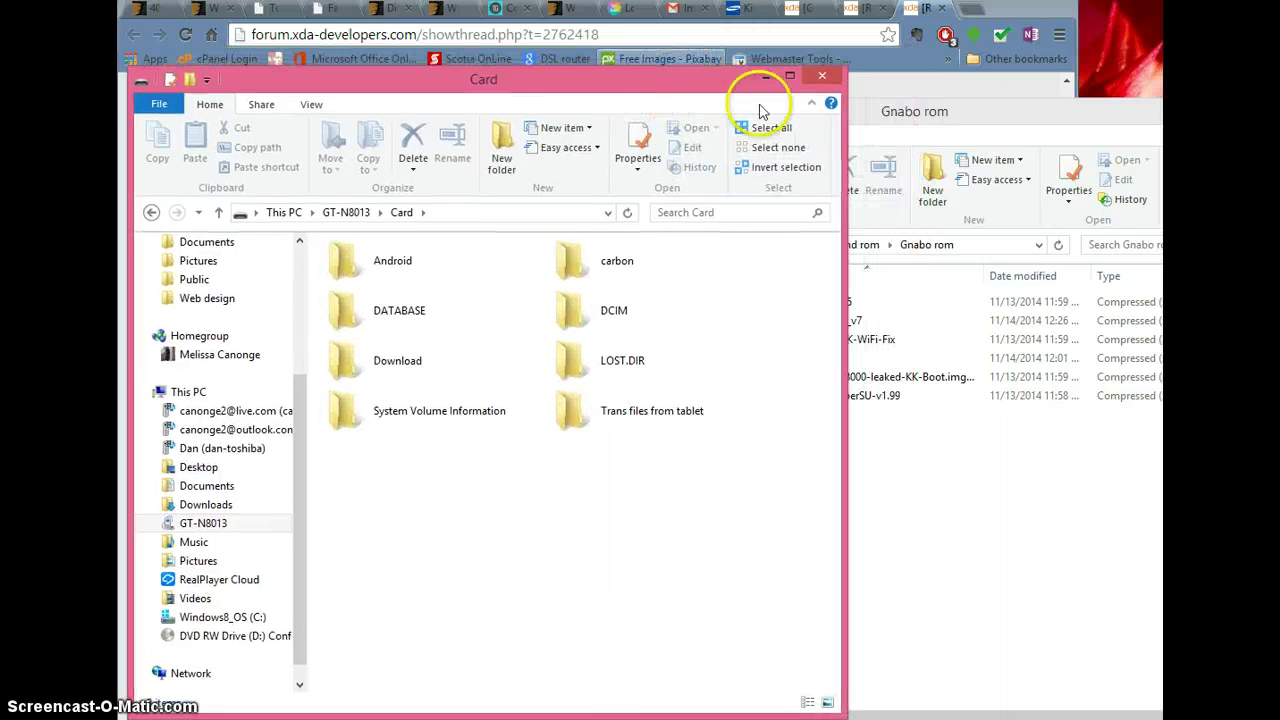
pyautogui.moveTo(865, 108); pyautogui.dragTo(892, 111)
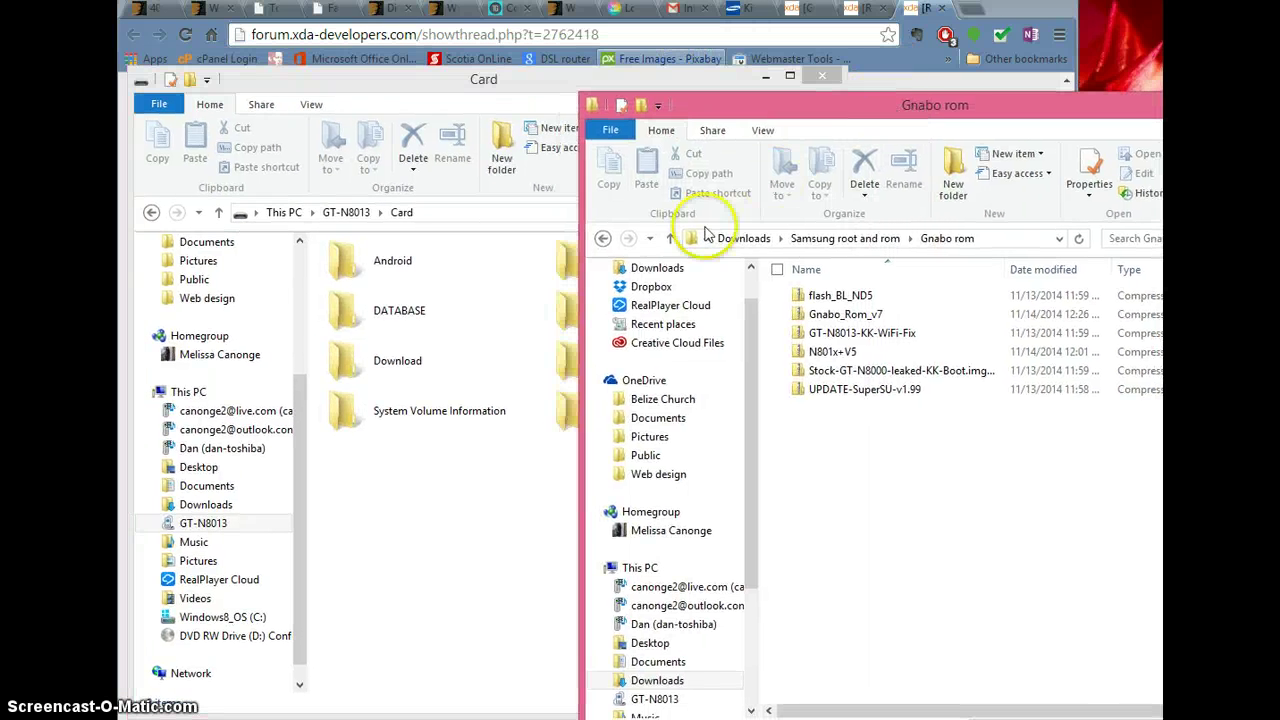
# - Go back to the Samsung root and rom folder and copy its Gnabo rom folder to the tablet's Card storage
pyautogui.click(603, 238)
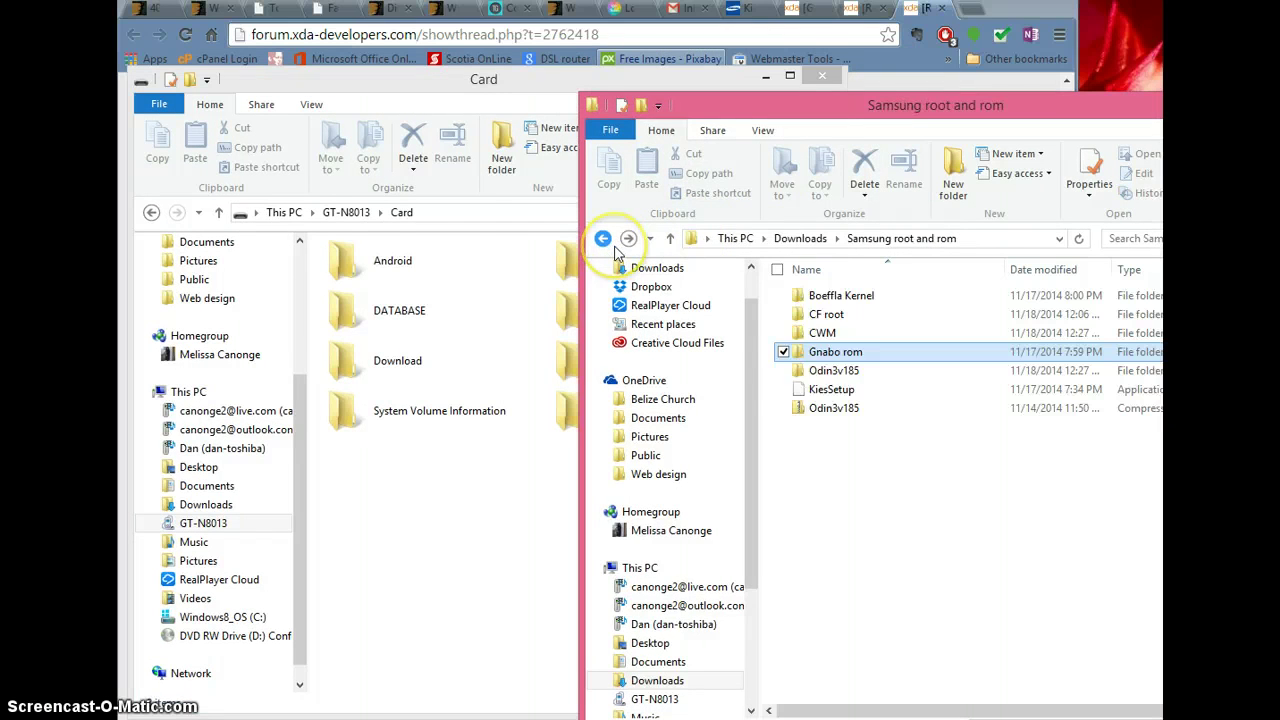
pyautogui.click(566, 76)
pyautogui.click(886, 106)
pyautogui.moveTo(831, 348); pyautogui.dragTo(457, 568)
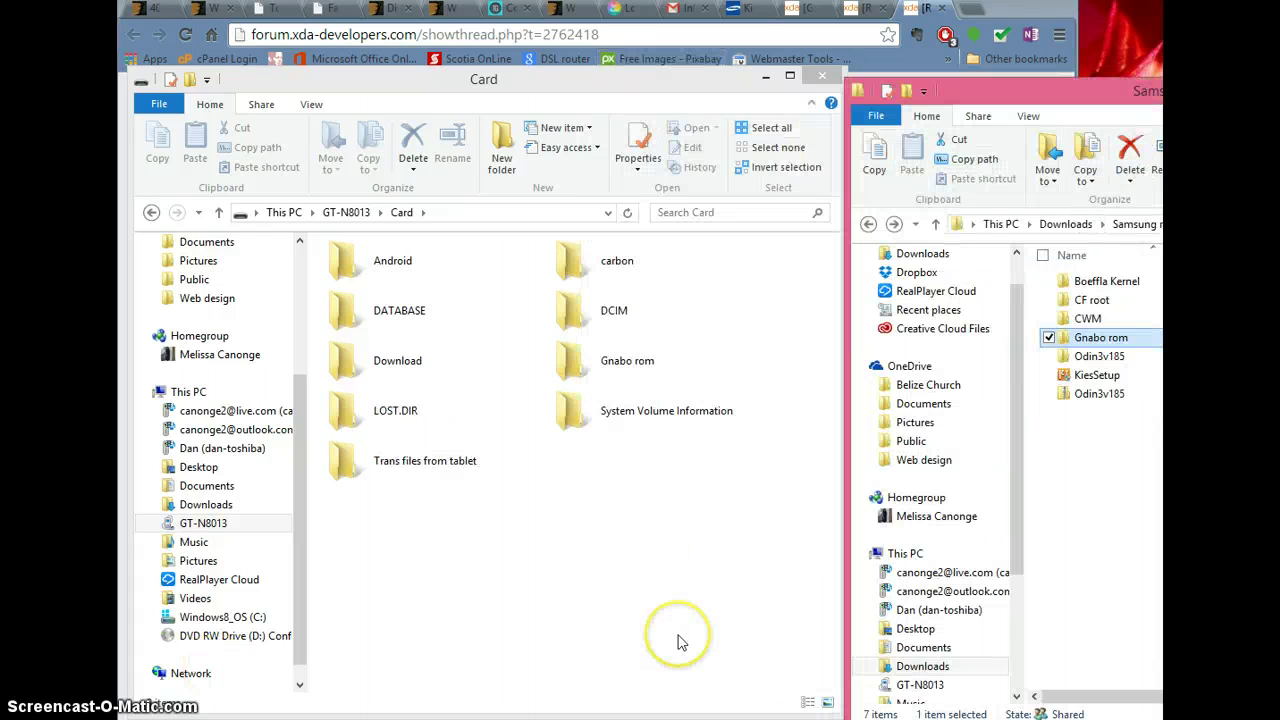
pyautogui.click(544, 648)
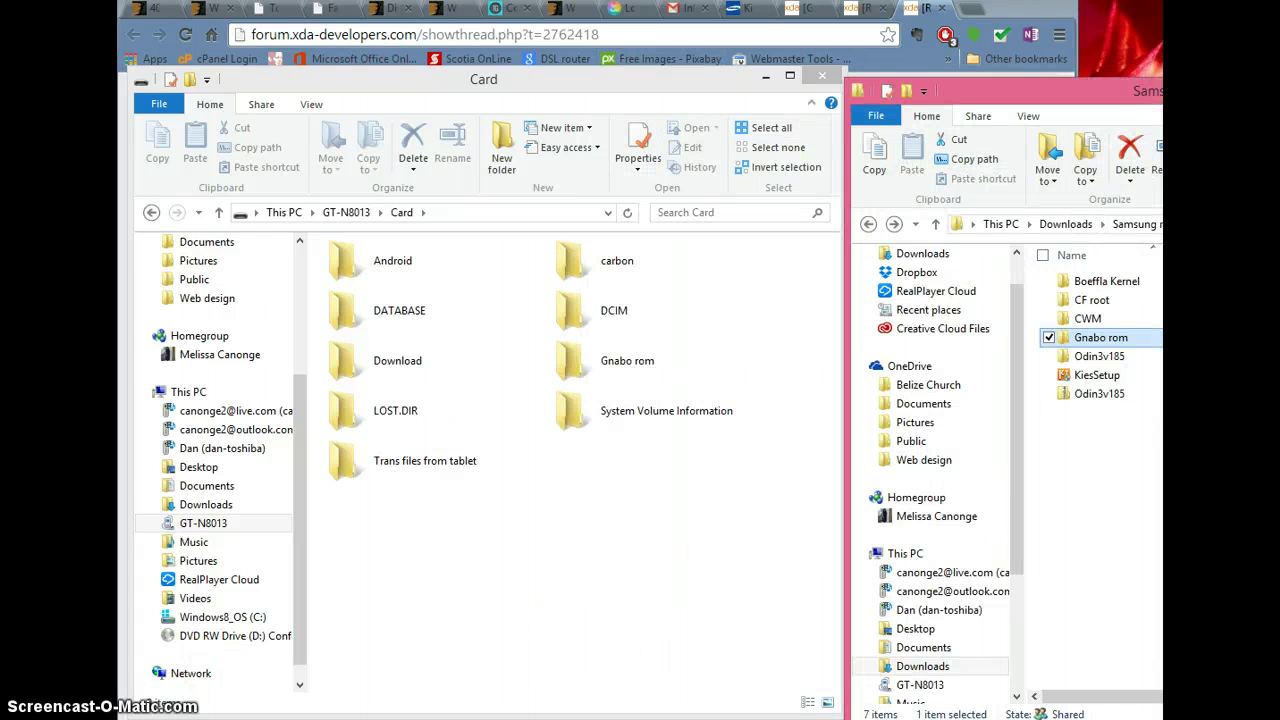
# - Check the contents of the copied Gnabo rom folder on the tablet's Card storage, and return to the Card folder
pyautogui.click(612, 362)
pyautogui.doubleClick(686, 361)
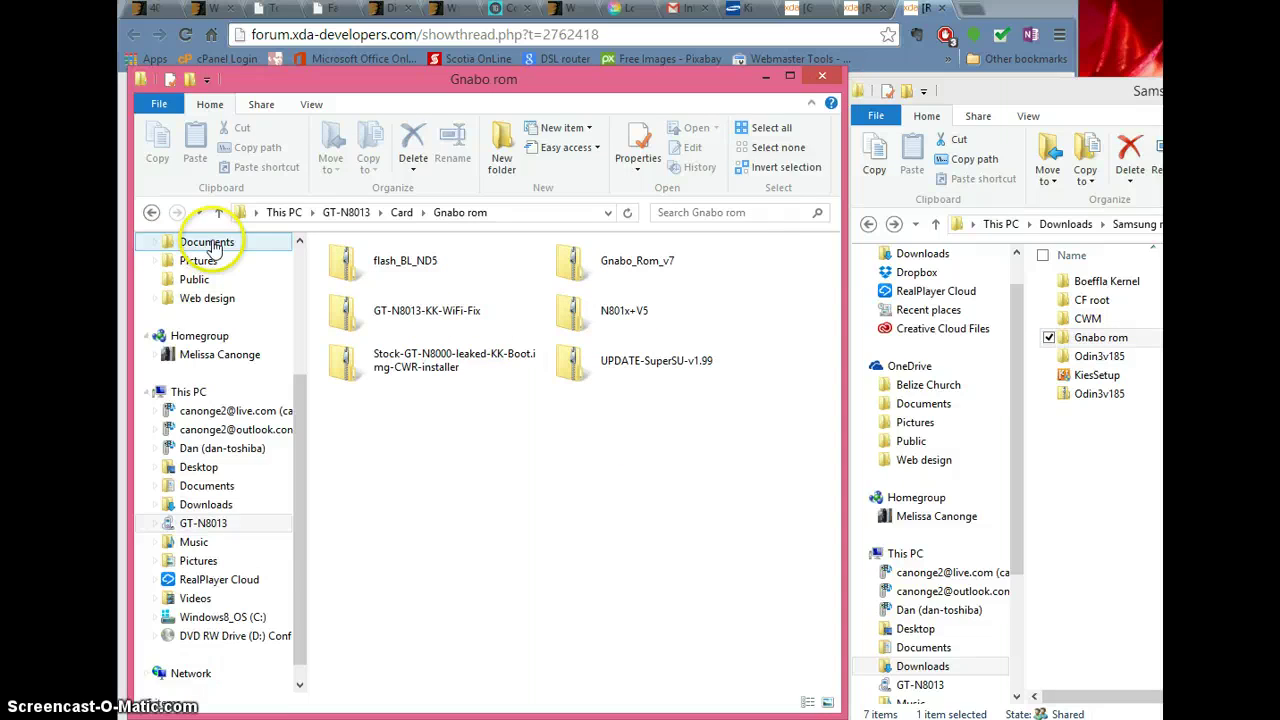
pyautogui.click(151, 215)
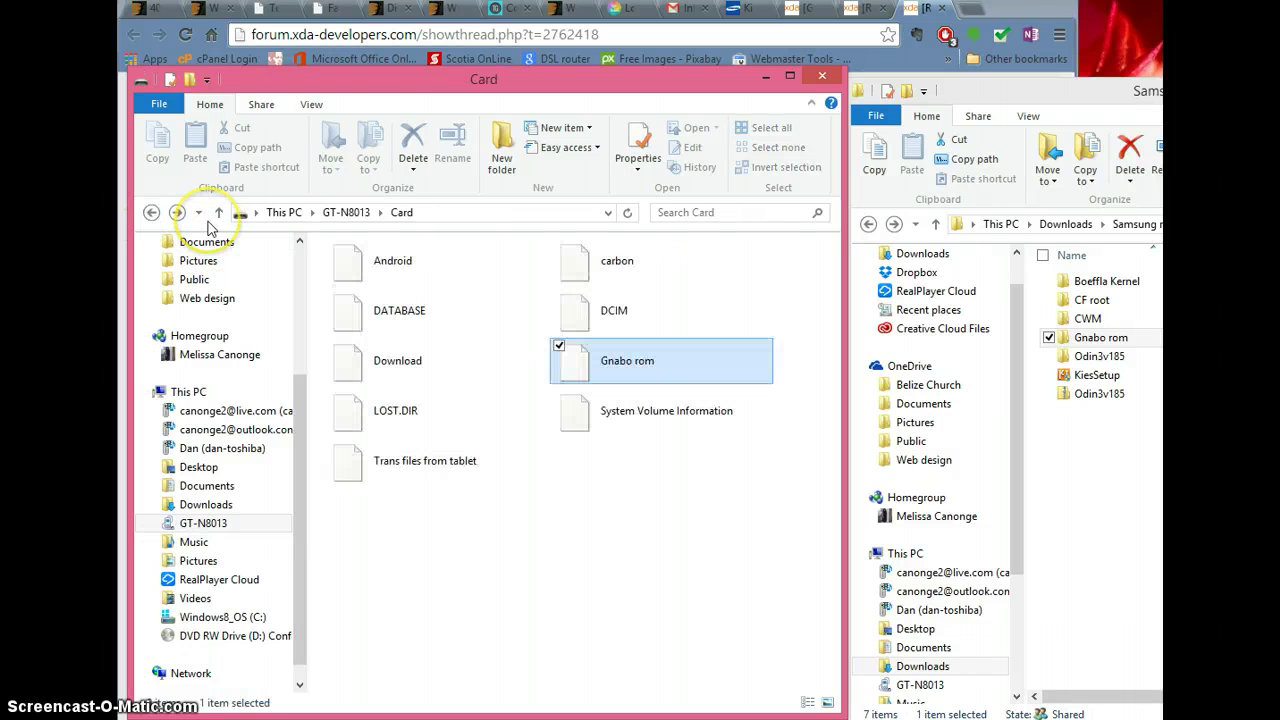
pyautogui.click(659, 533)
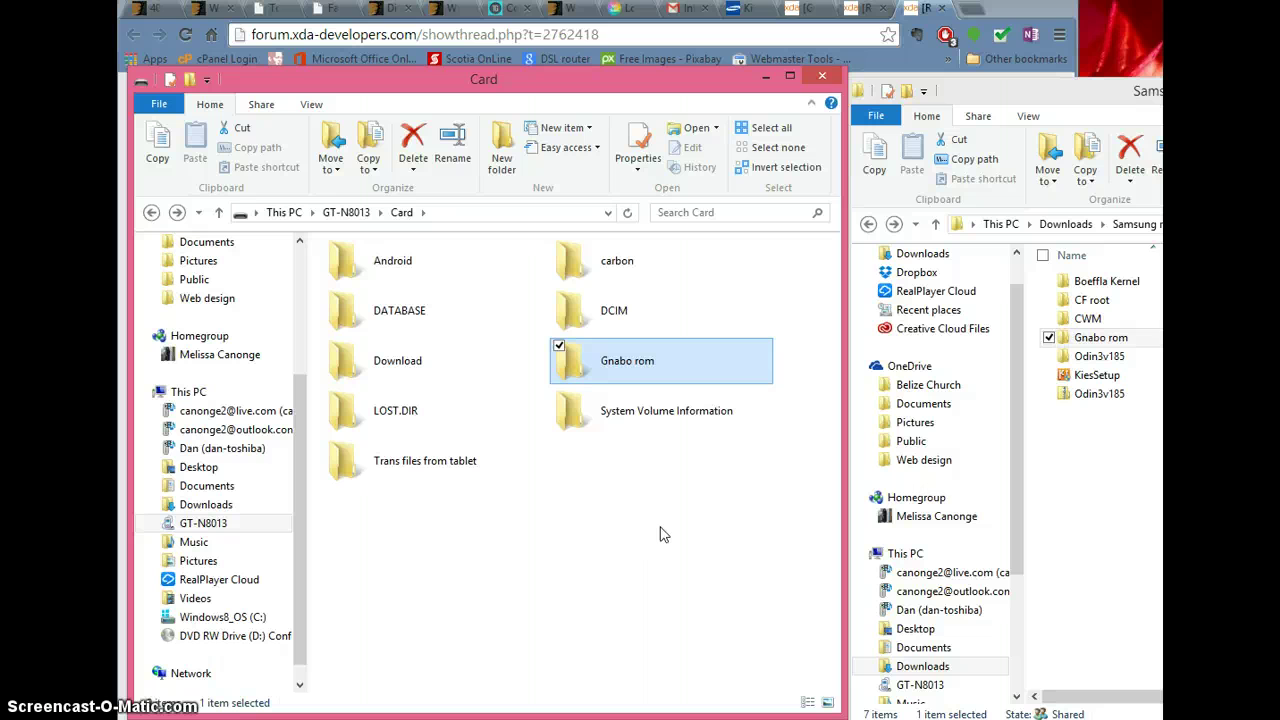
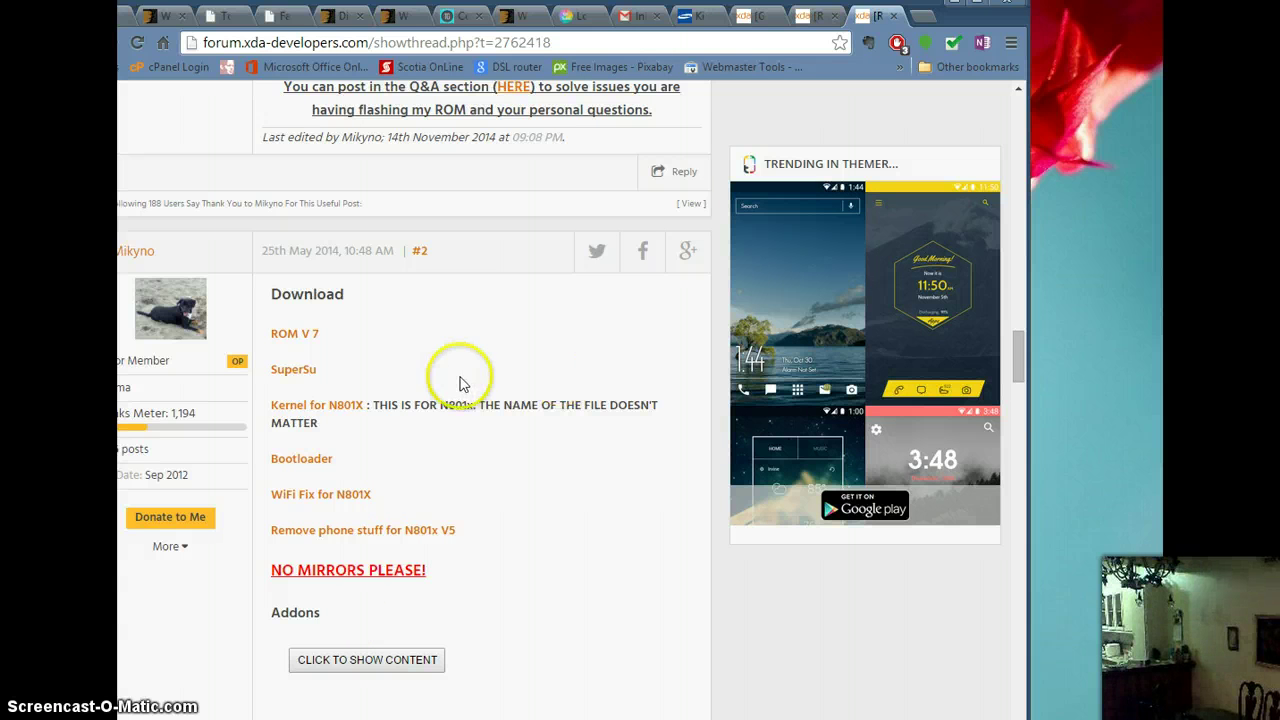
# - Review the Gnabo Rom V7 thread's download links and the installation instructions for N801x
pyautogui.scroll(1, 509, 407)
pyautogui.scroll(-2, 509, 407)
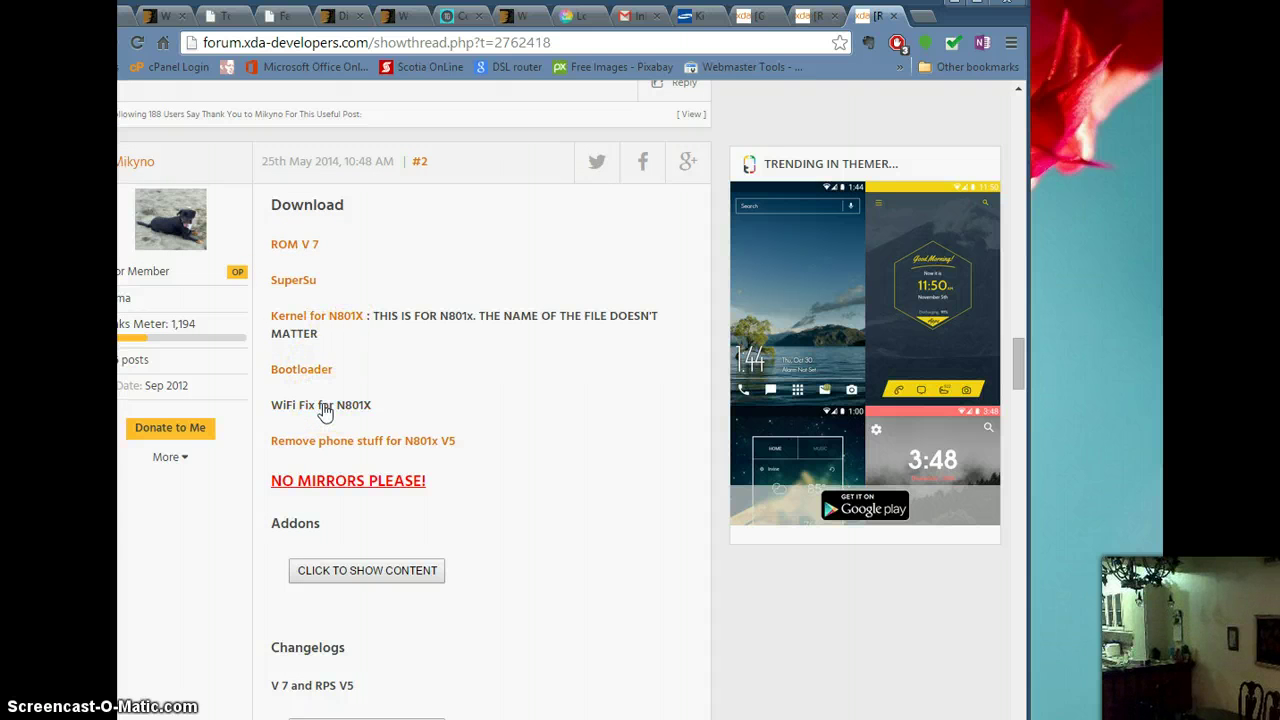
pyautogui.scroll(4, 552, 437)
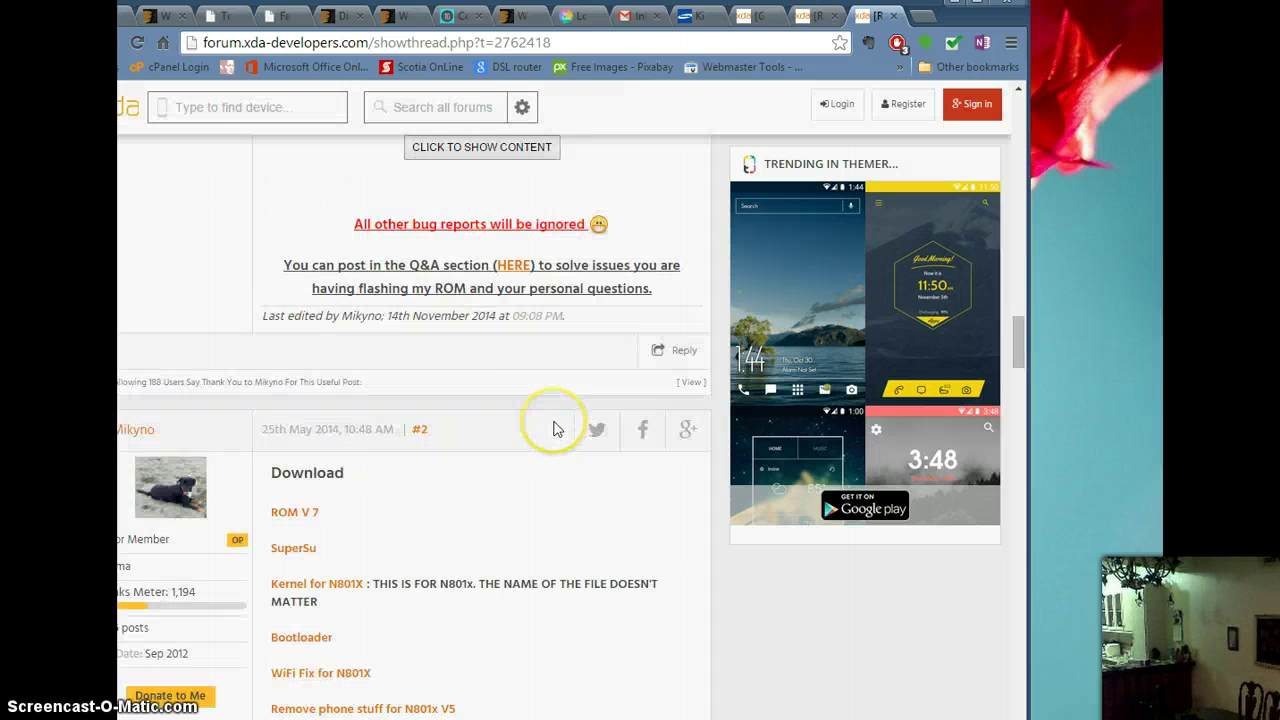
pyautogui.scroll(5, 555, 428)
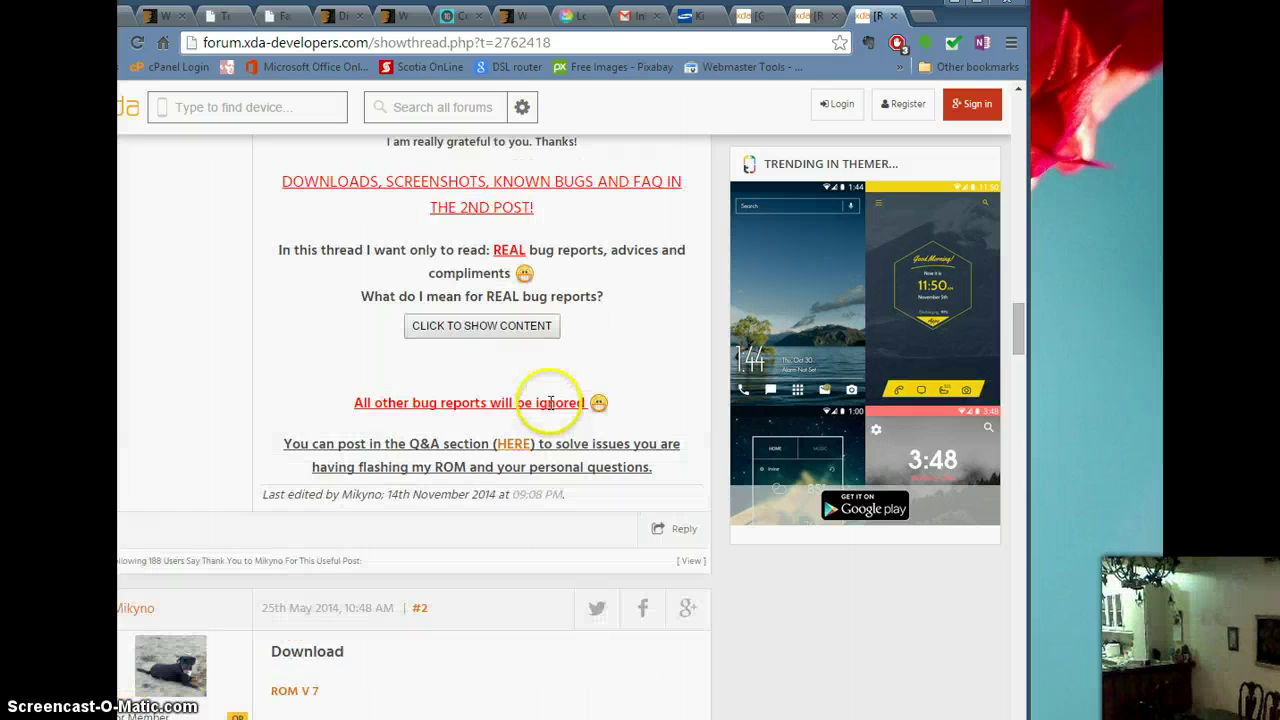
pyautogui.scroll(3, 552, 409)
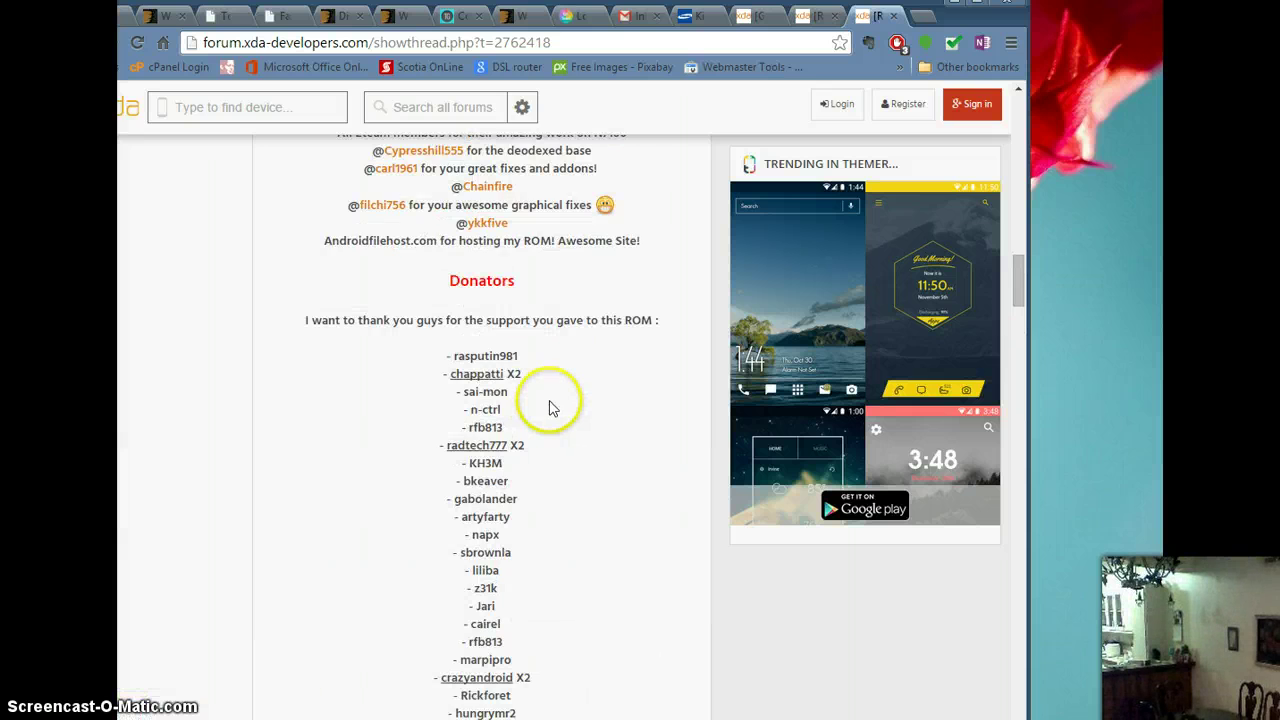
pyautogui.scroll(-10, 549, 408)
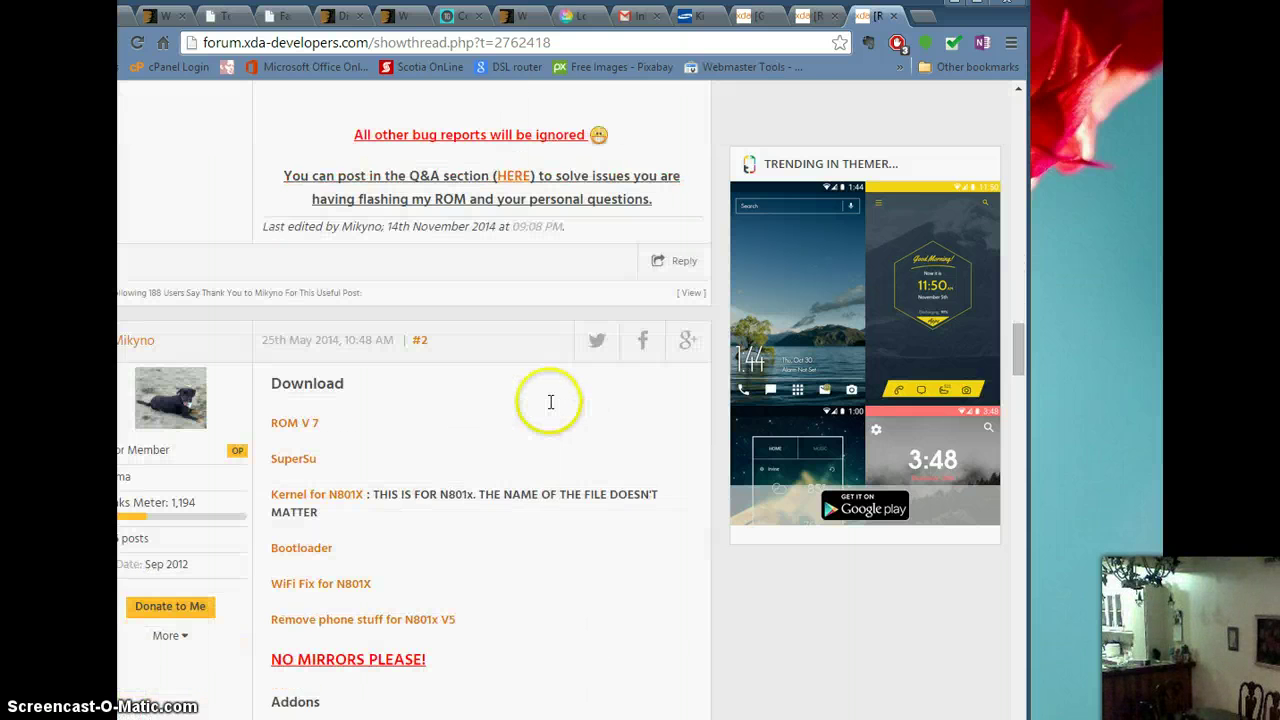
pyautogui.scroll(-1, 551, 409)
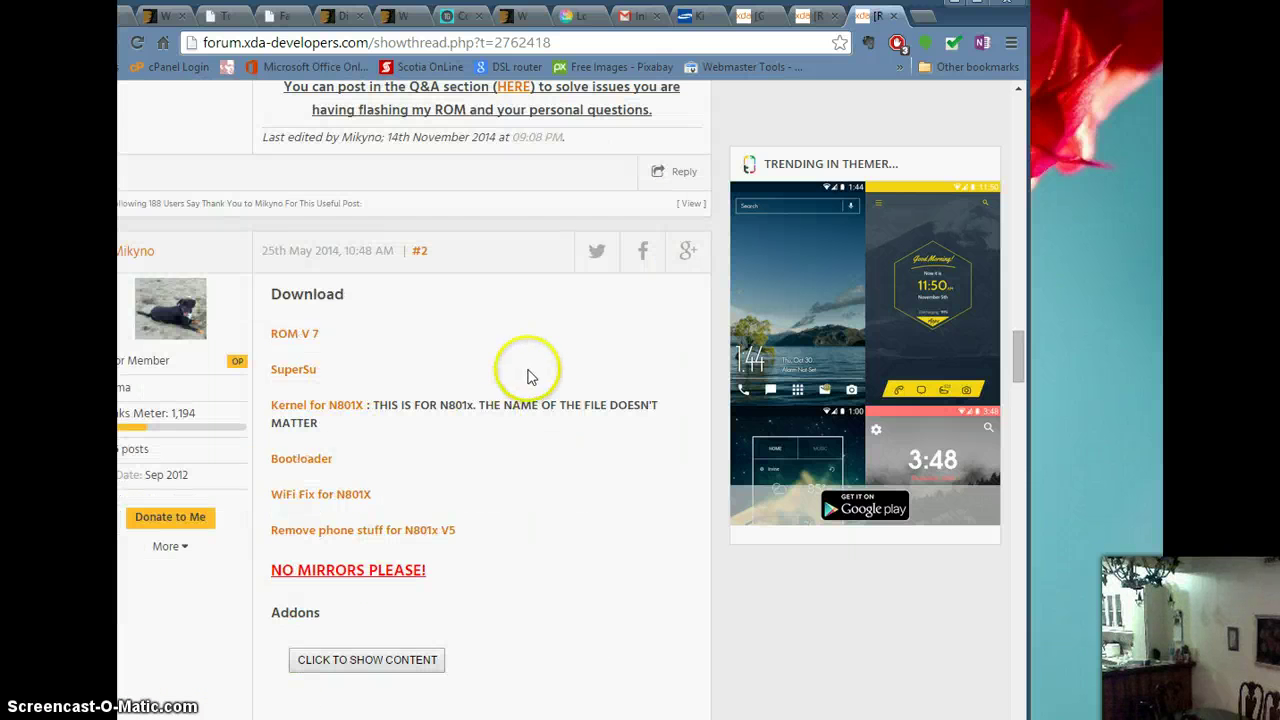
pyautogui.scroll(6, 512, 370)
pyautogui.scroll(10, 512, 370)
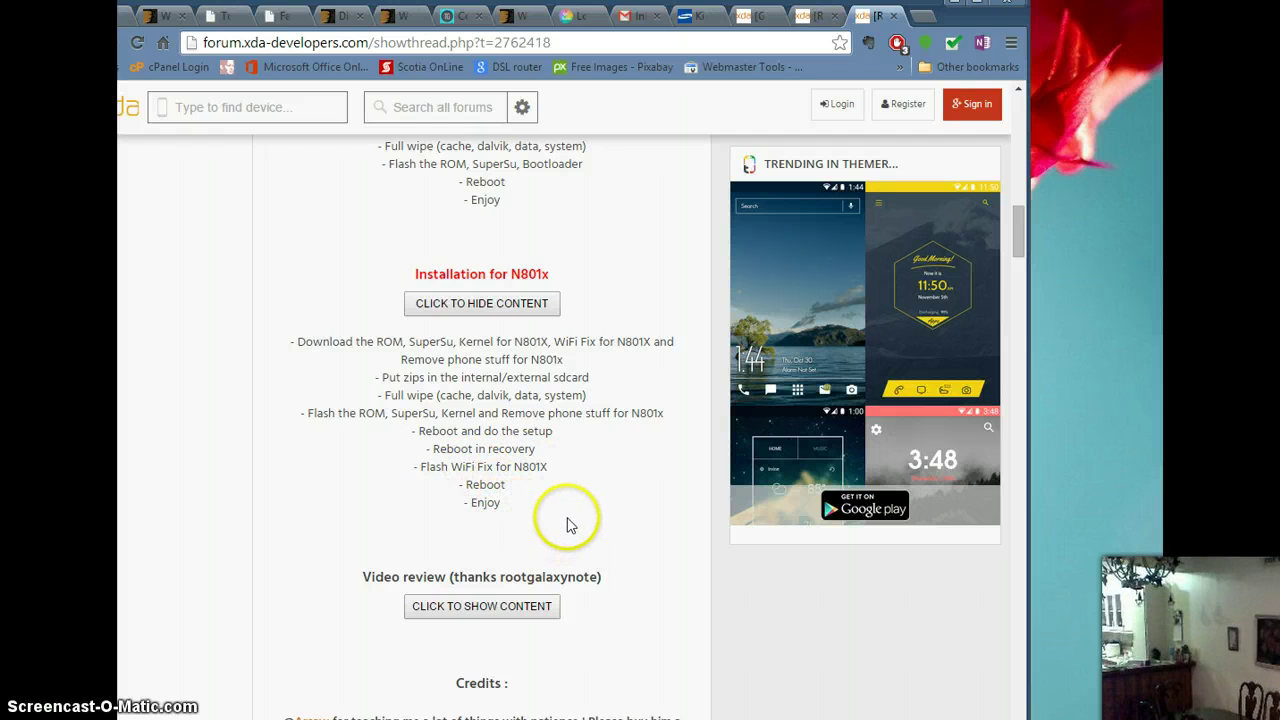
pyautogui.scroll(-1, 565, 528)
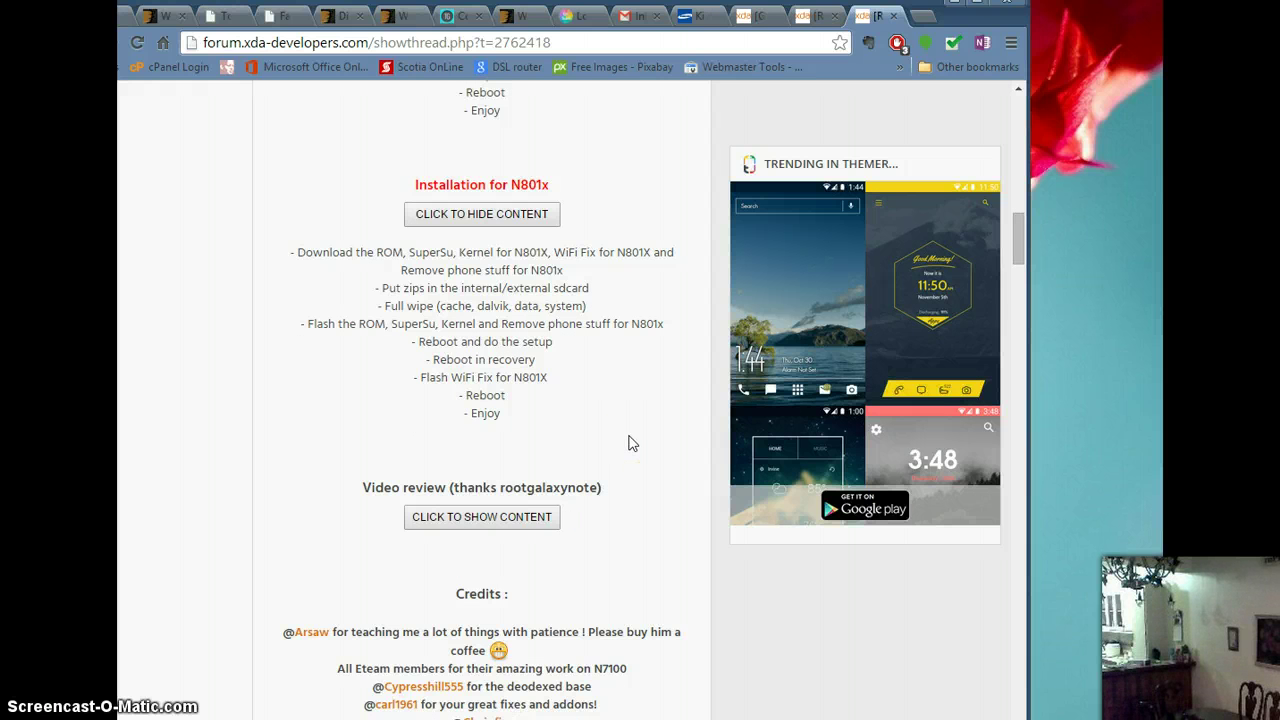
pyautogui.click(360, 617)
pyautogui.click(695, 612)
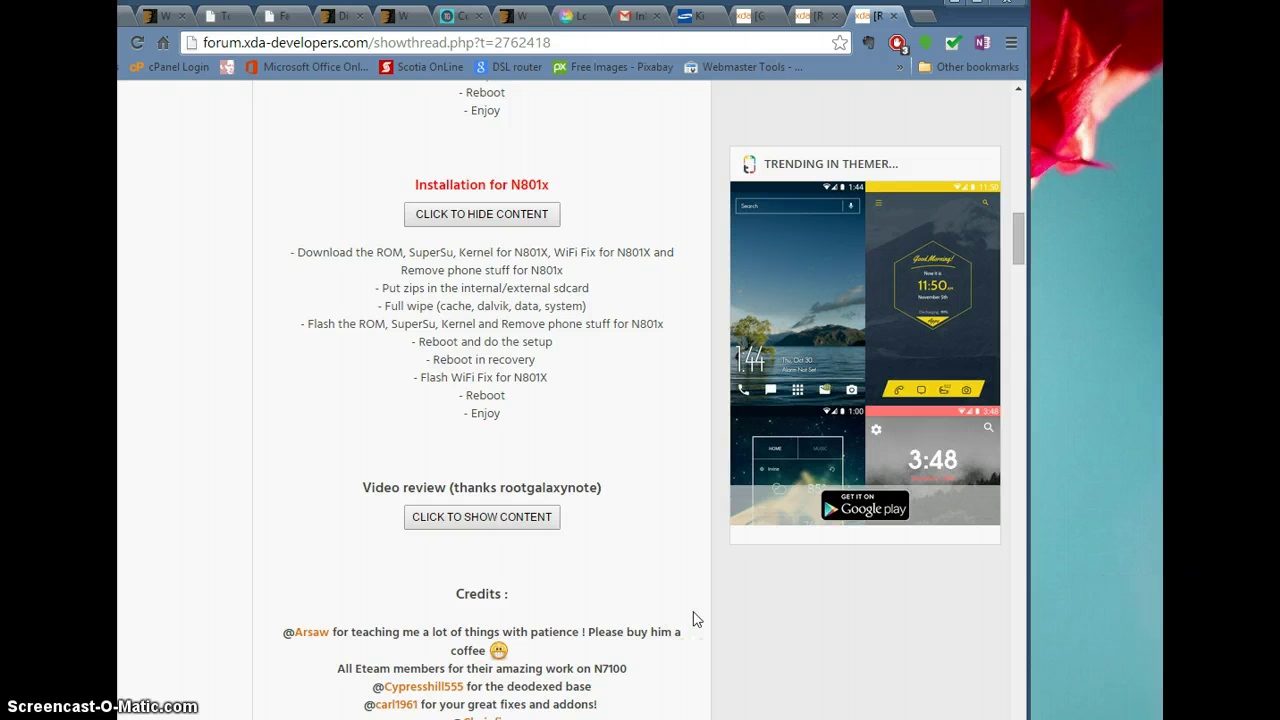
pyautogui.click(677, 605)
pyautogui.moveTo(568, 609)
pyautogui.mouseDown()
pyautogui.moveTo(400, 596)
pyautogui.moveTo(302, 605)
pyautogui.mouseUp()
pyautogui.moveTo(302, 605); pyautogui.dragTo(339, 563)
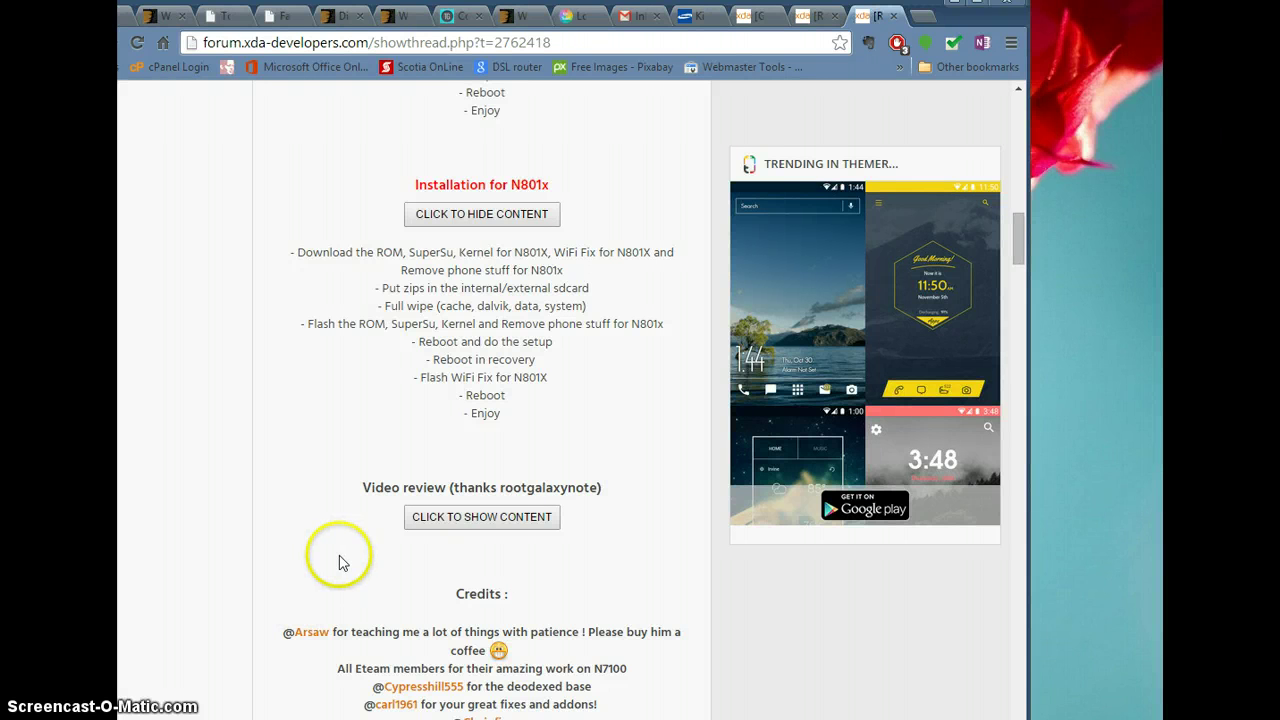